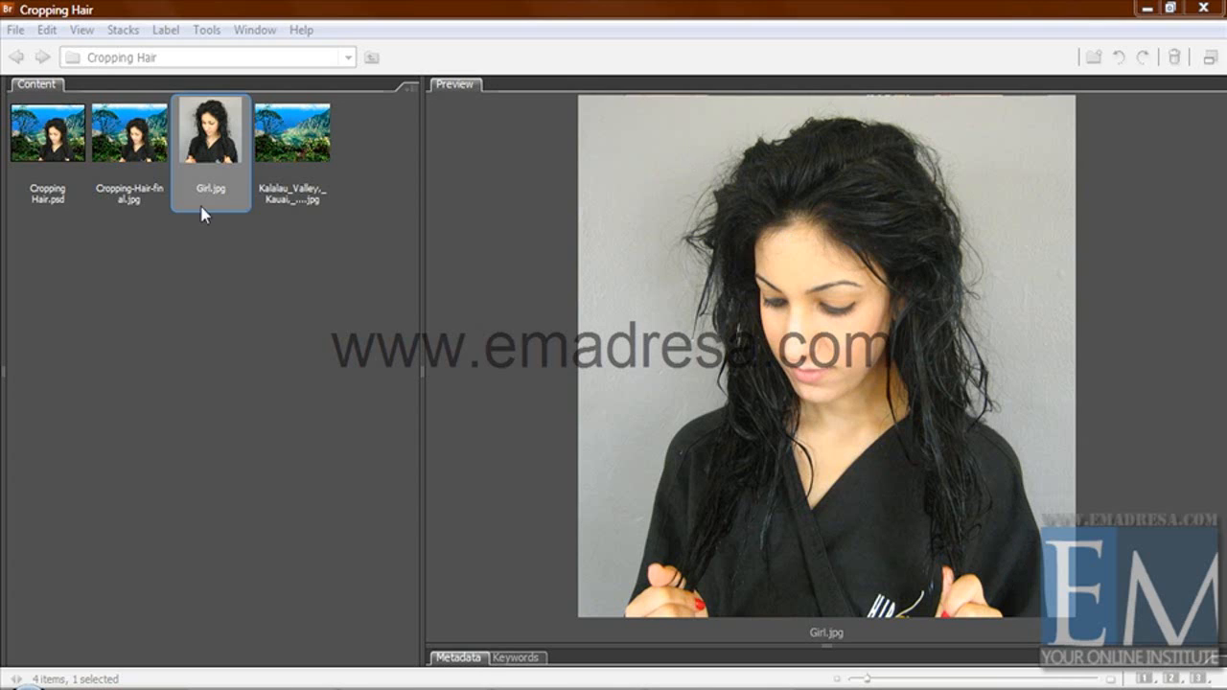
Preview Cropping-Hair-final.jpg and Cropping Hair.psd in Bridge, and open Cropping Hair.psd in Photoshop
{"action": "left_click", "coordinate": [134, 157]}
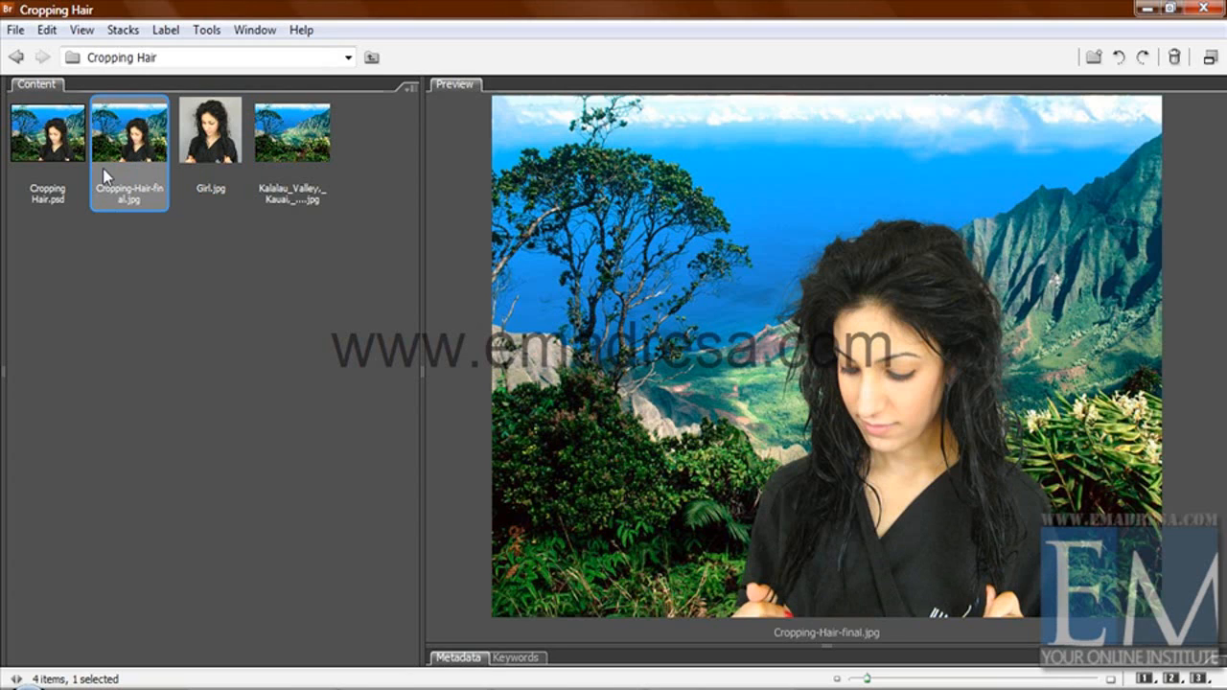
{"action": "left_click", "coordinate": [45, 141]}
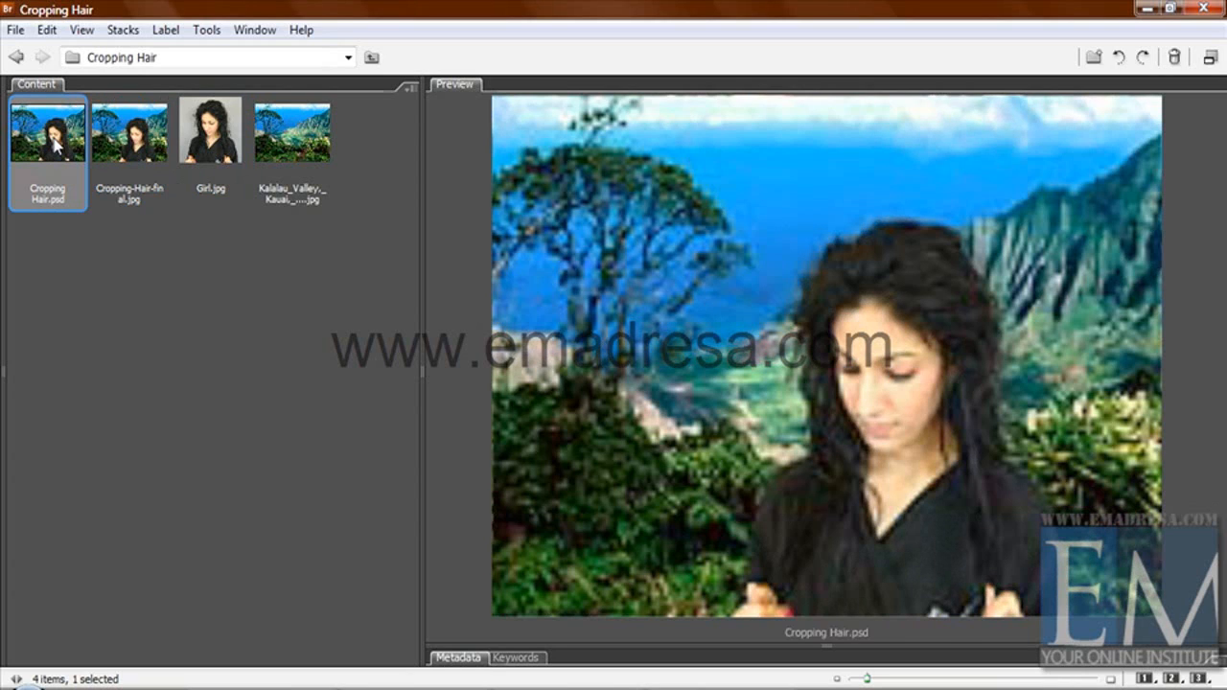
{"action": "double_click", "coordinate": [60, 151]}
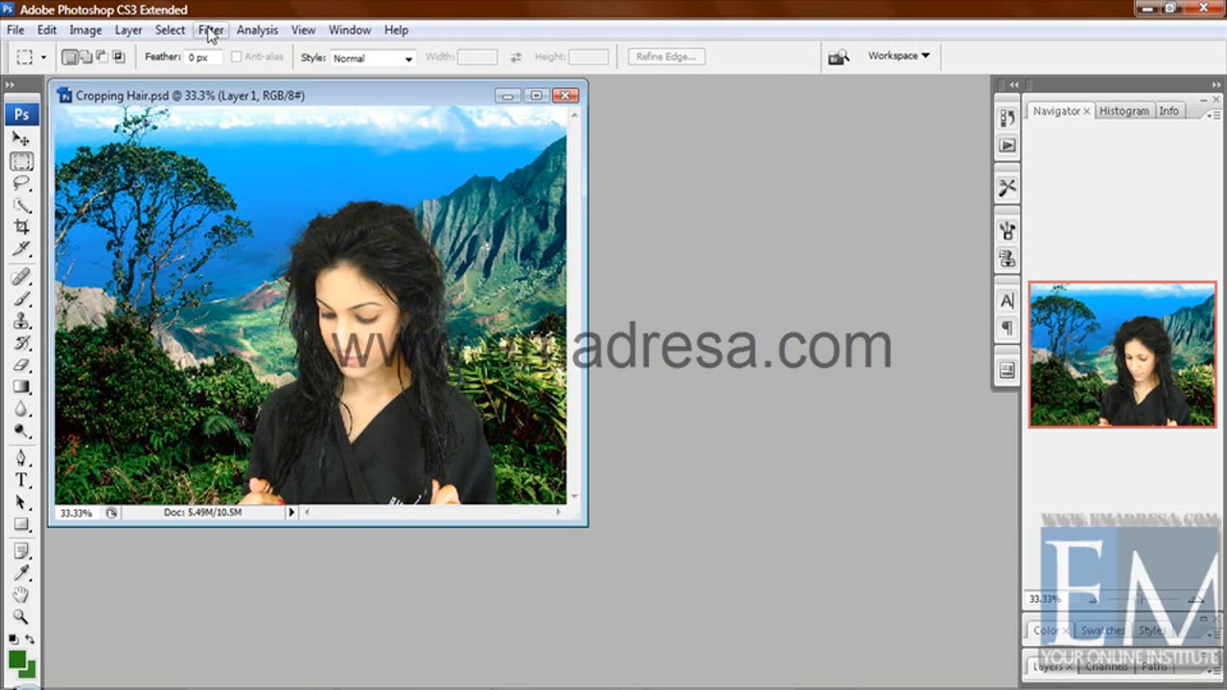
Restore the palettes to the Default Workspace layout
{"action": "left_click", "coordinate": [350, 29]}
{"action": "mouse_move", "coordinate": [393, 71]}
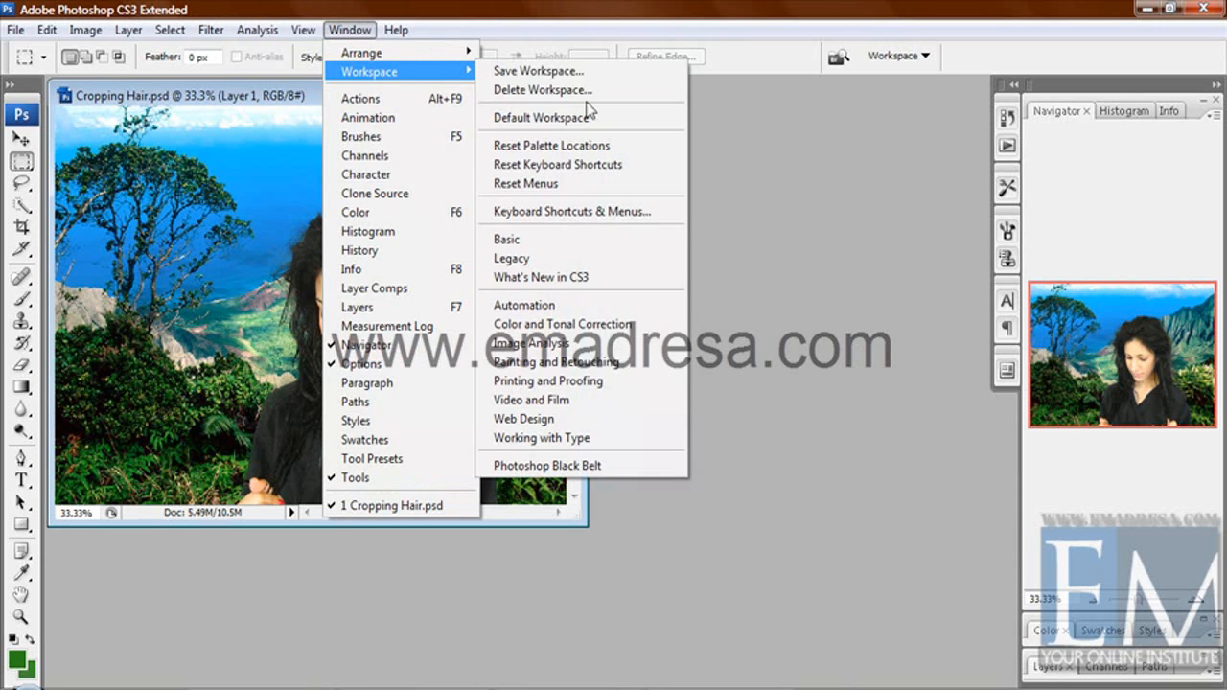
{"action": "left_click", "coordinate": [580, 117]}
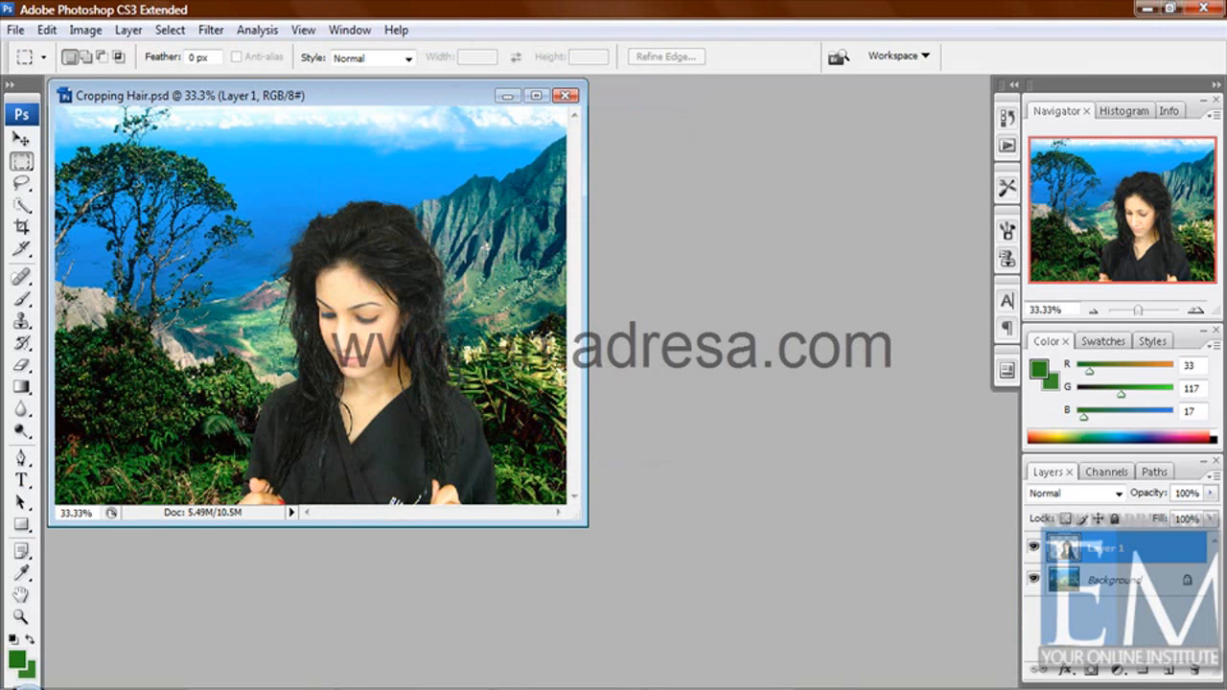
Show the toolbox in two columns and reset the foreground and background colours to default black and white
{"action": "left_click_drag", "start_coordinate": [84, 96], "coordinate": [123, 96]}
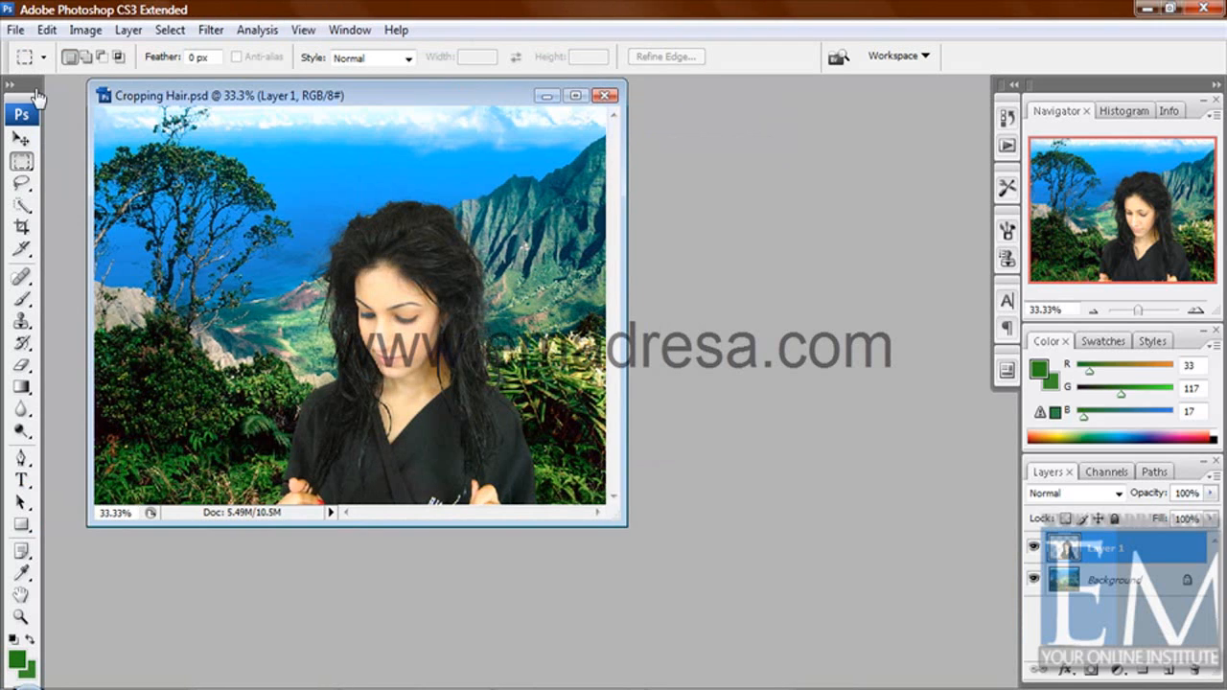
{"action": "left_click", "coordinate": [13, 85]}
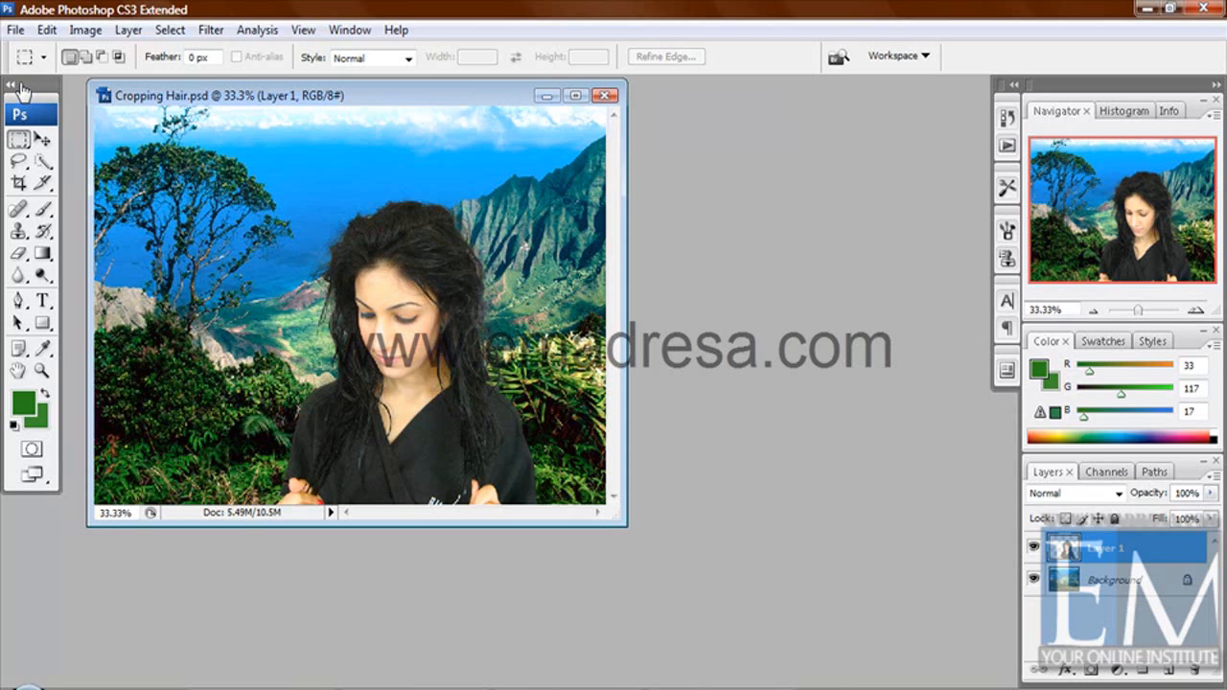
{"action": "key", "text": "d"}
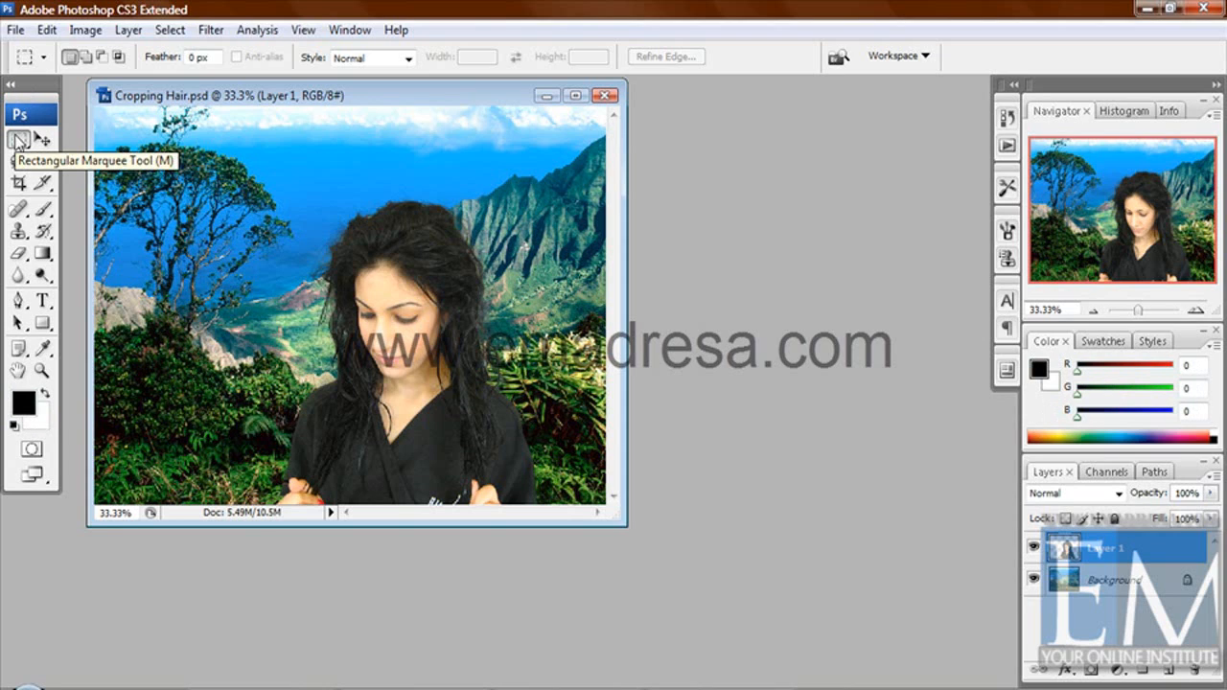
Reposition the cut-out girl layer over the valley background, viewing it at actual pixels to examine the hair edges
{"action": "left_click", "coordinate": [43, 140]}
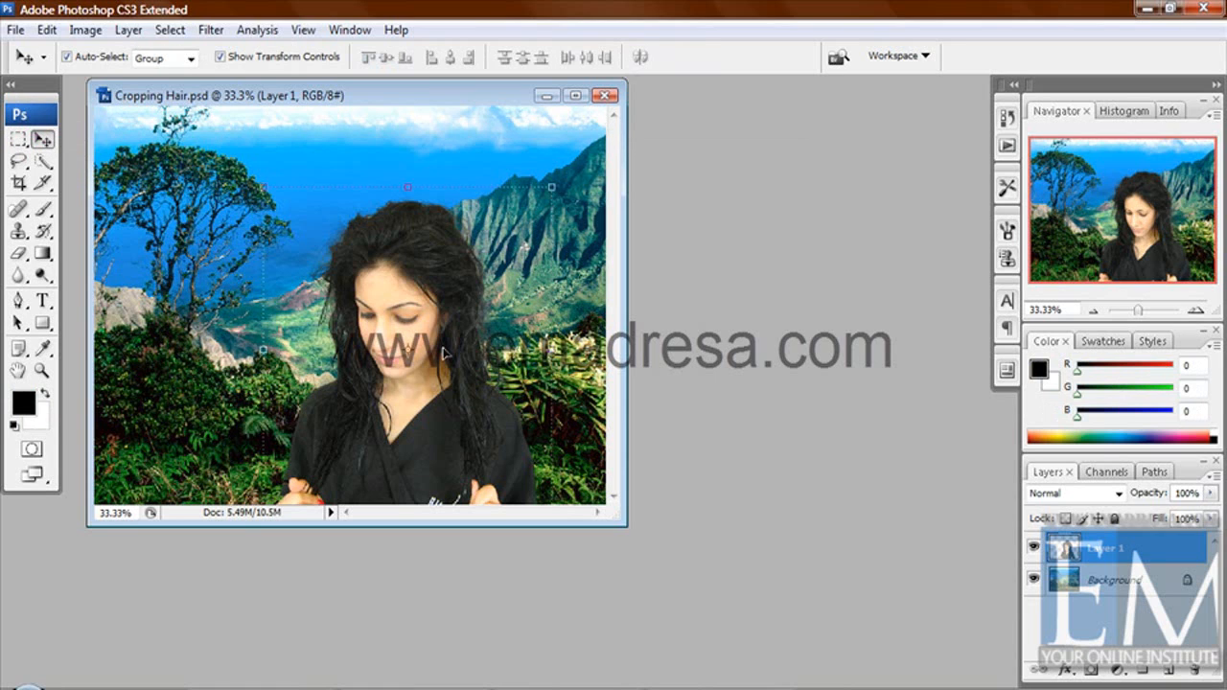
{"action": "left_click_drag", "start_coordinate": [414, 320], "coordinate": [379, 300]}
{"action": "left_click", "coordinate": [41, 371]}
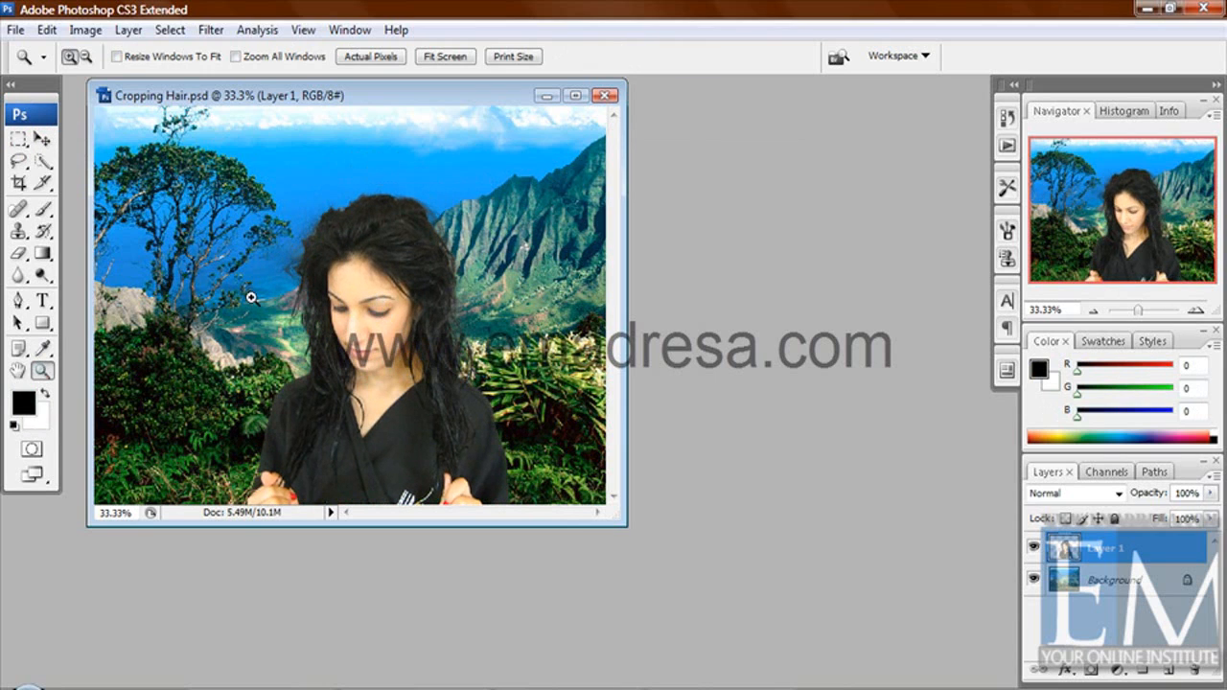
{"action": "left_click", "coordinate": [393, 57]}
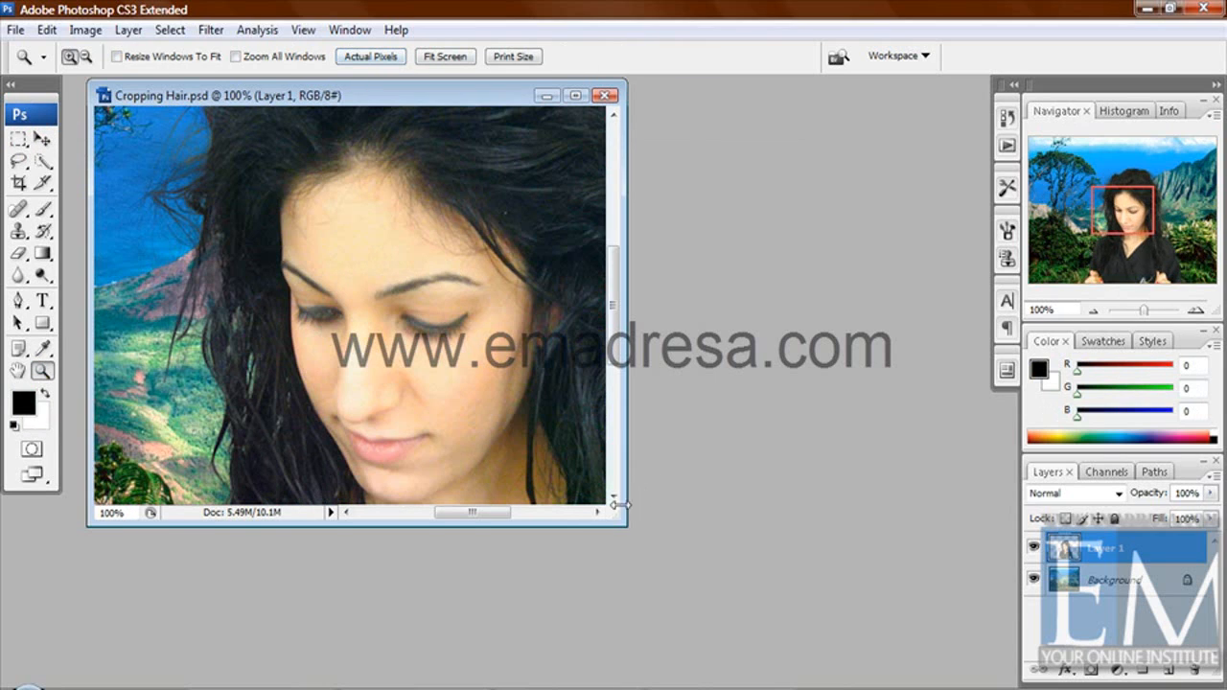
{"action": "left_click_drag", "start_coordinate": [625, 523], "coordinate": [972, 683]}
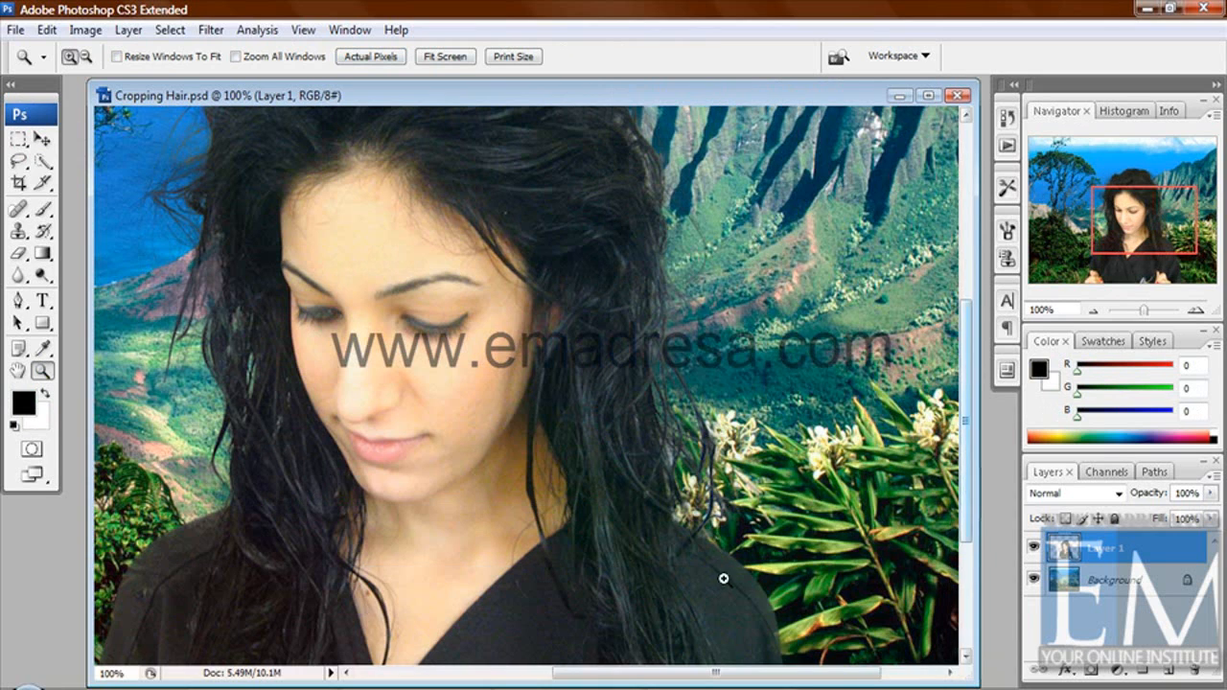
{"action": "left_click", "coordinate": [41, 138]}
{"action": "left_click_drag", "start_coordinate": [441, 264], "coordinate": [468, 316]}
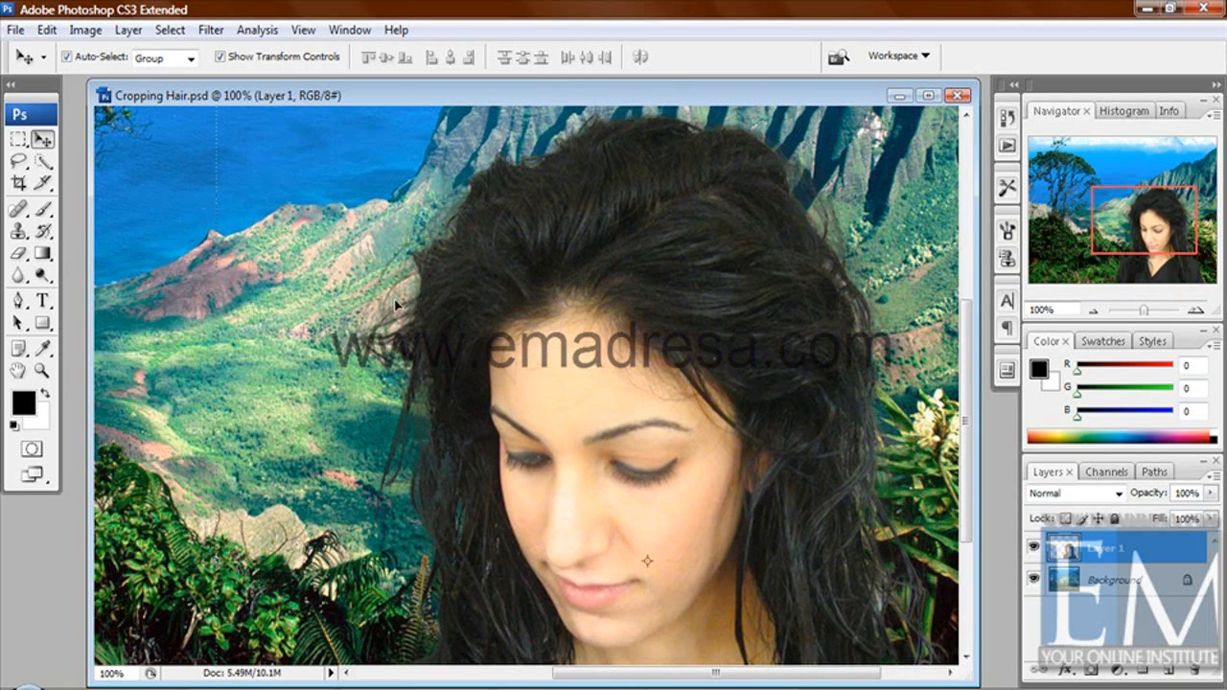
{"action": "left_click_drag", "start_coordinate": [540, 387], "coordinate": [484, 303]}
{"action": "left_click_drag", "start_coordinate": [406, 388], "coordinate": [398, 421]}
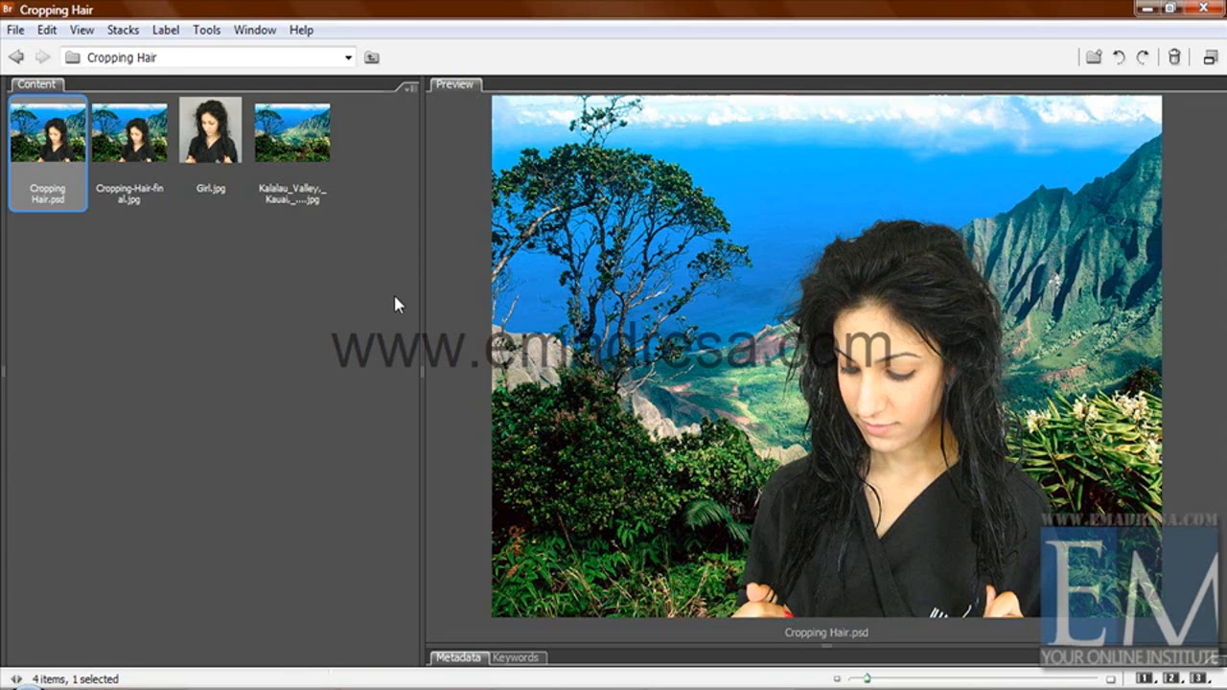
Preview Girl.jpg in Bridge, and close Cropping Hair.psd in Photoshop without saving the changes
{"action": "left_click", "coordinate": [212, 134]}
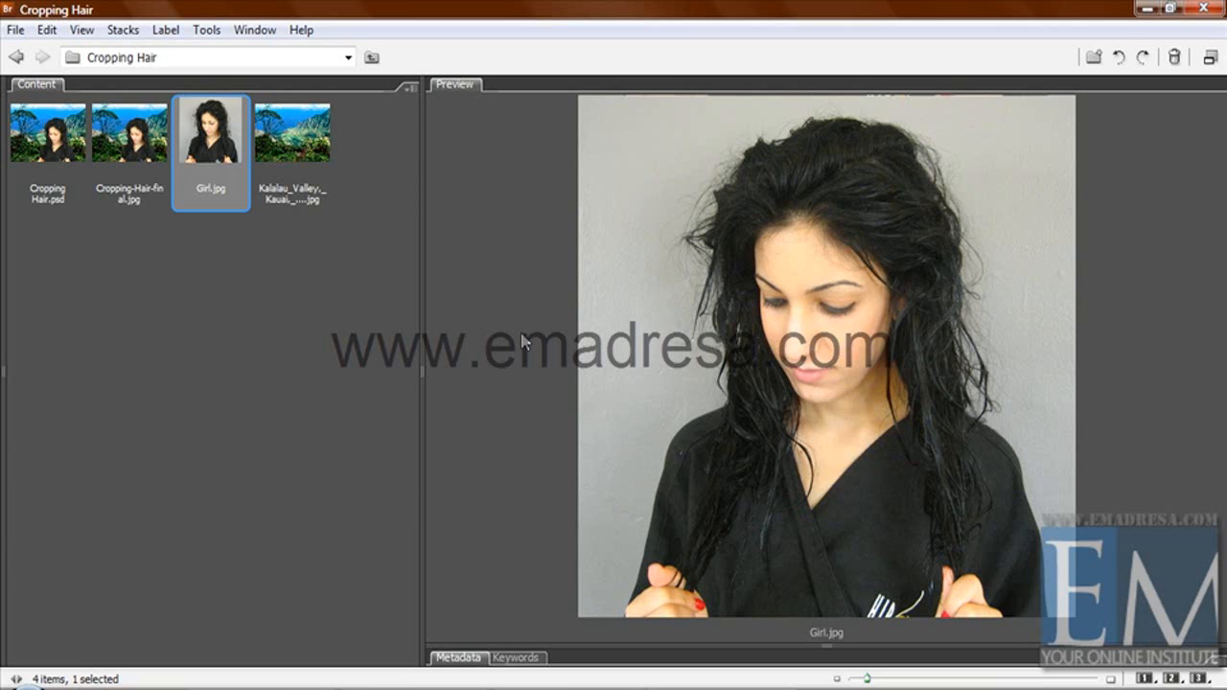
{"action": "mouse_move", "coordinate": [415, 688]}
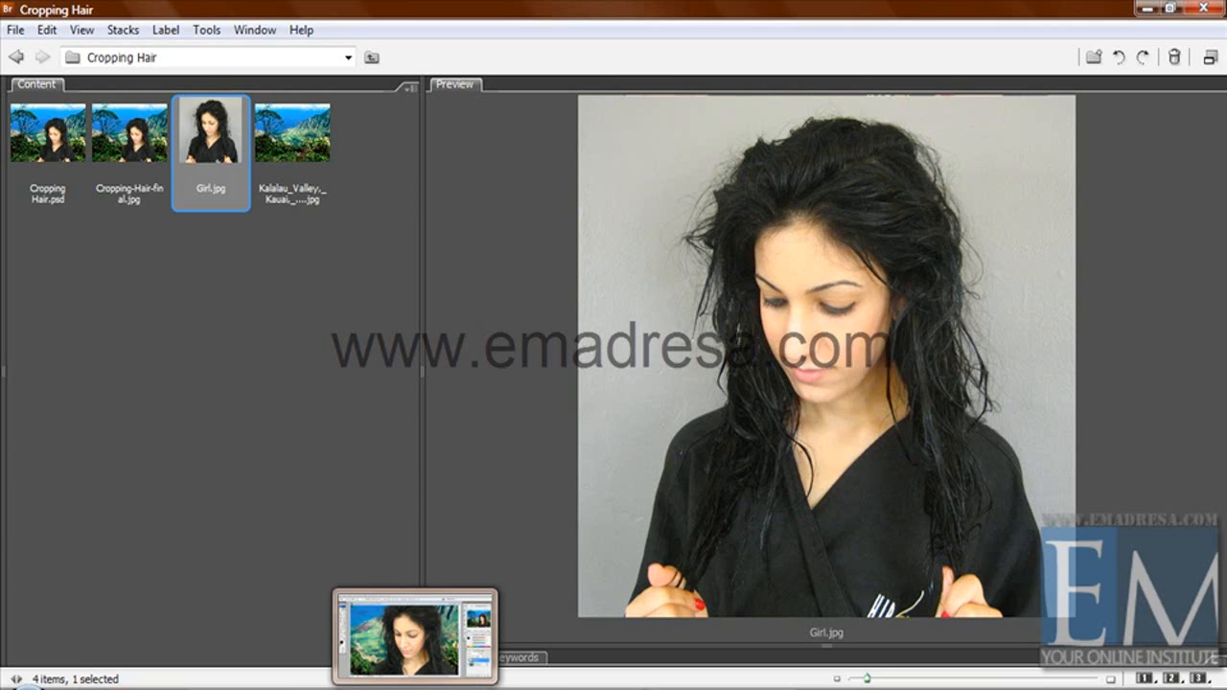
{"action": "left_click", "coordinate": [415, 633]}
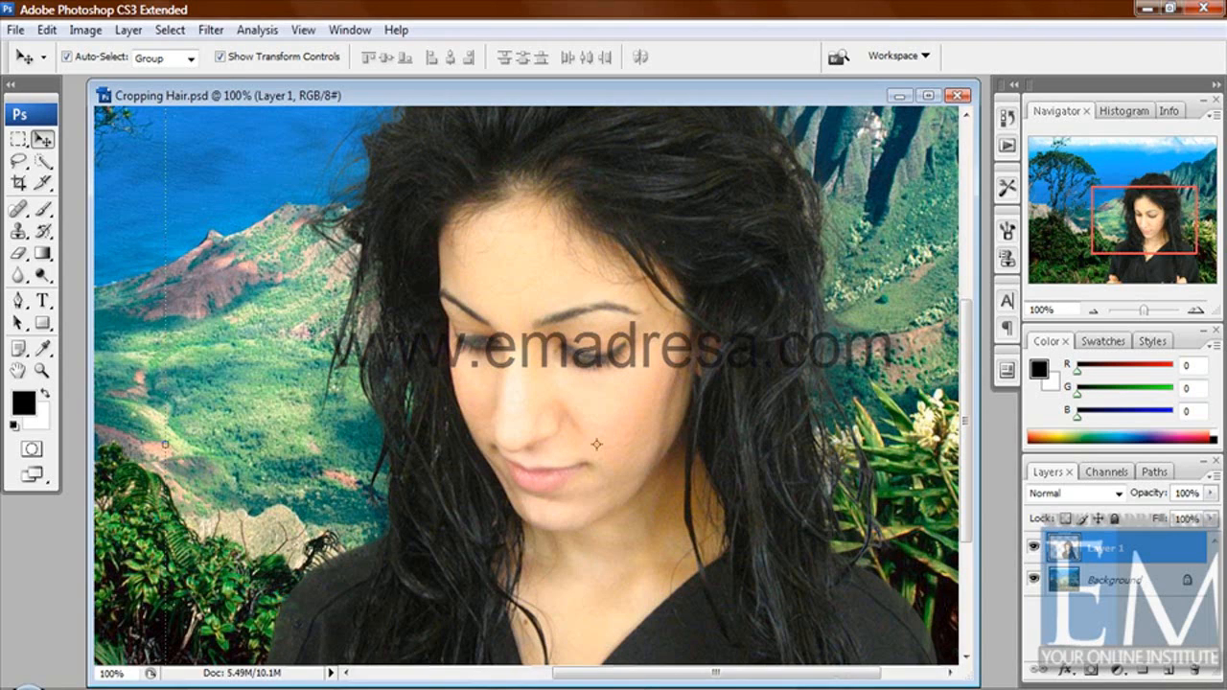
{"action": "left_click_drag", "start_coordinate": [611, 102], "coordinate": [580, 100]}
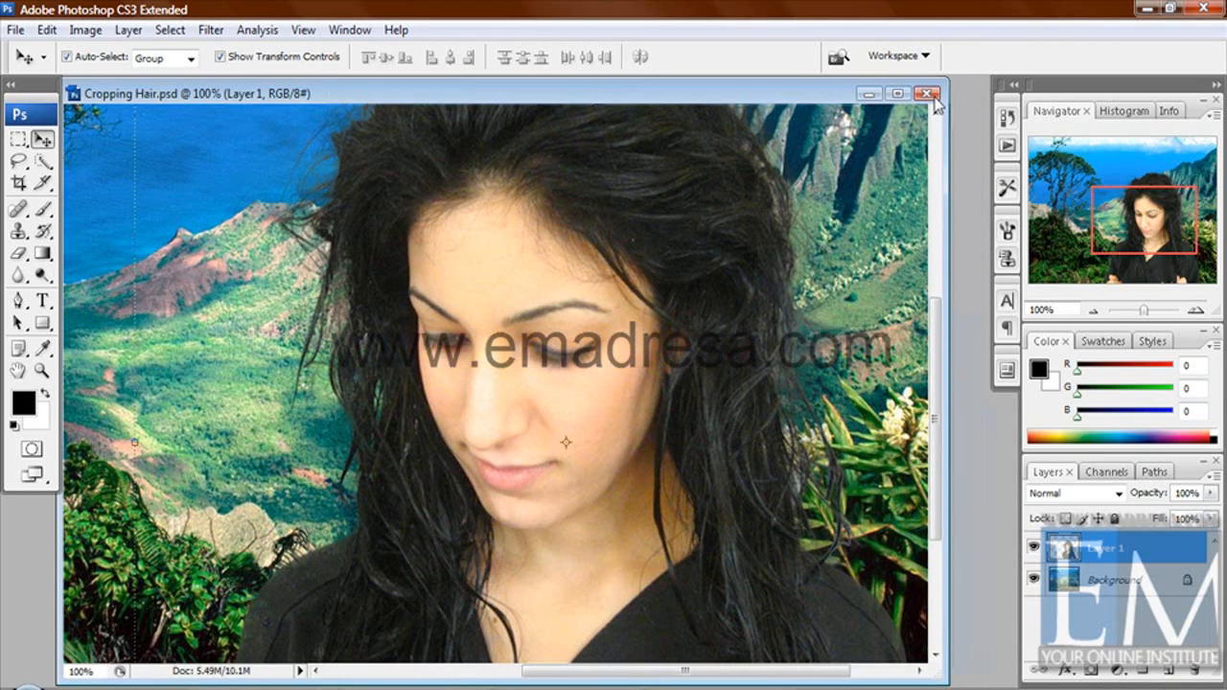
{"action": "key", "text": "ctrl+w"}
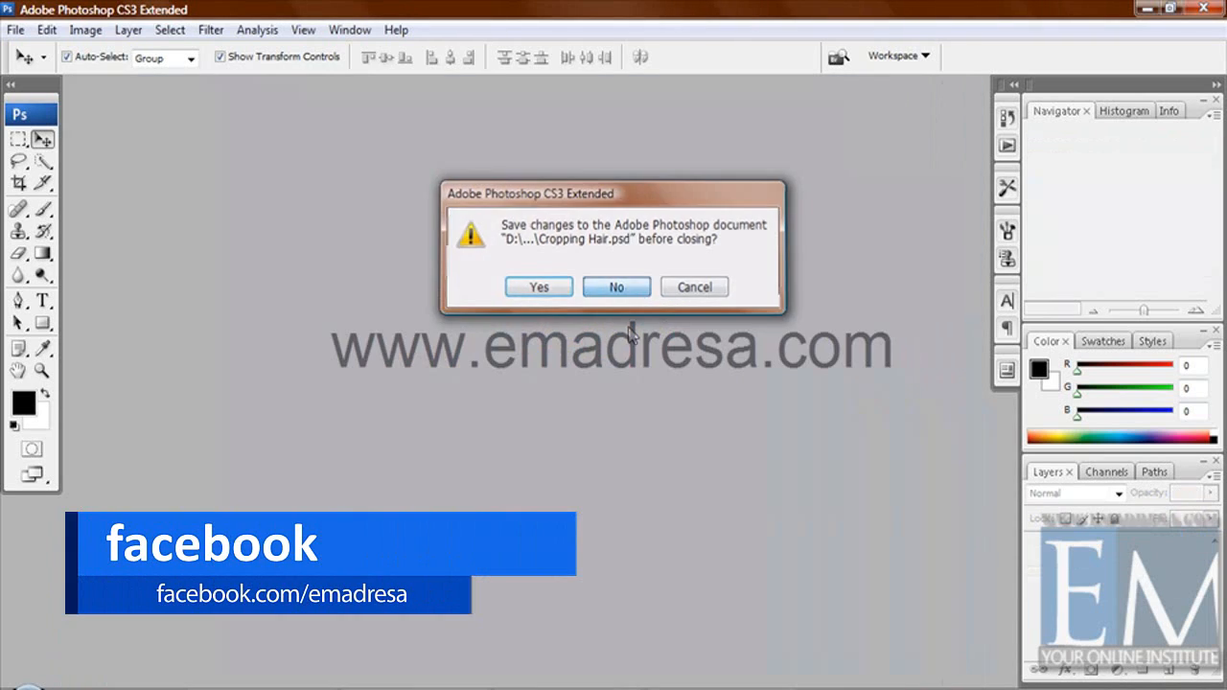
{"action": "left_click", "coordinate": [617, 285]}
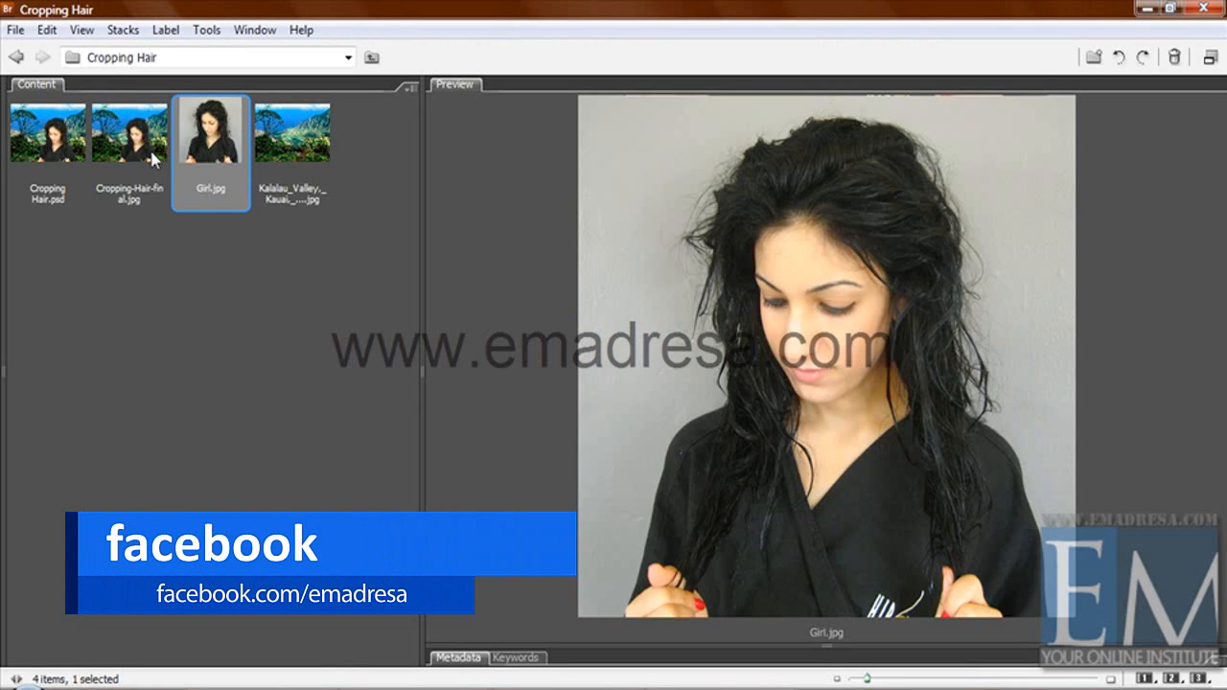
Open Girl.jpg and the Kalalau Valley landscape image from Bridge in Photoshop
{"action": "double_click", "coordinate": [205, 137]}
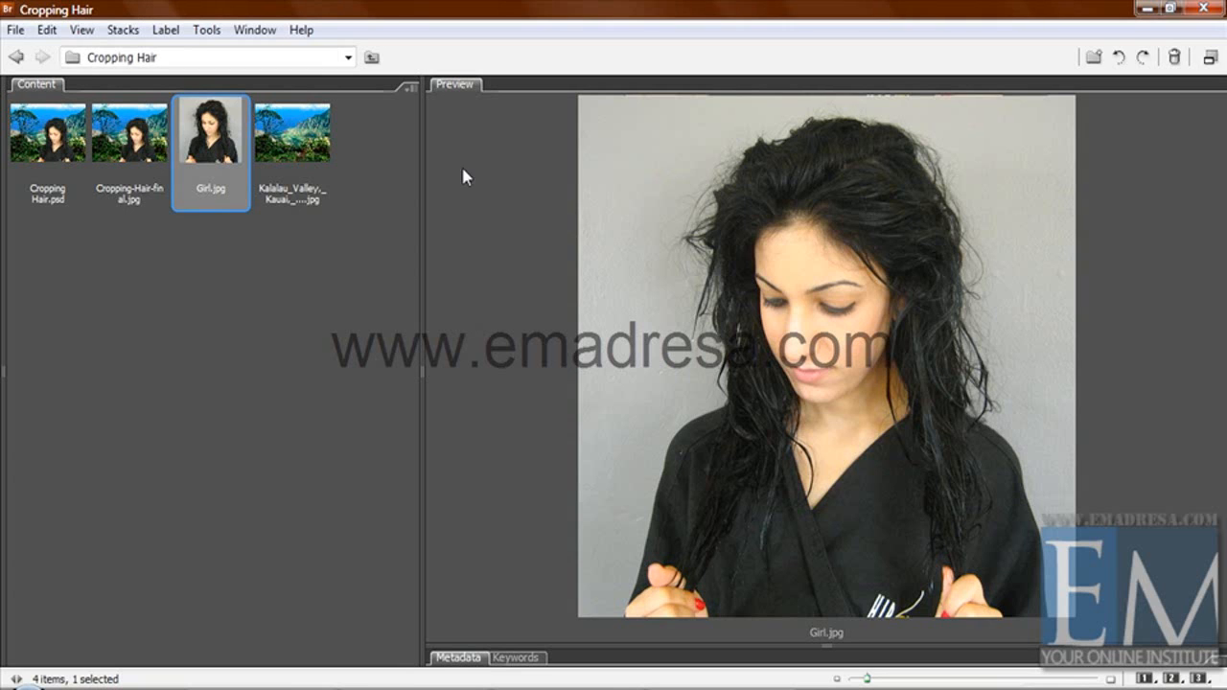
{"action": "left_click", "coordinate": [289, 145]}
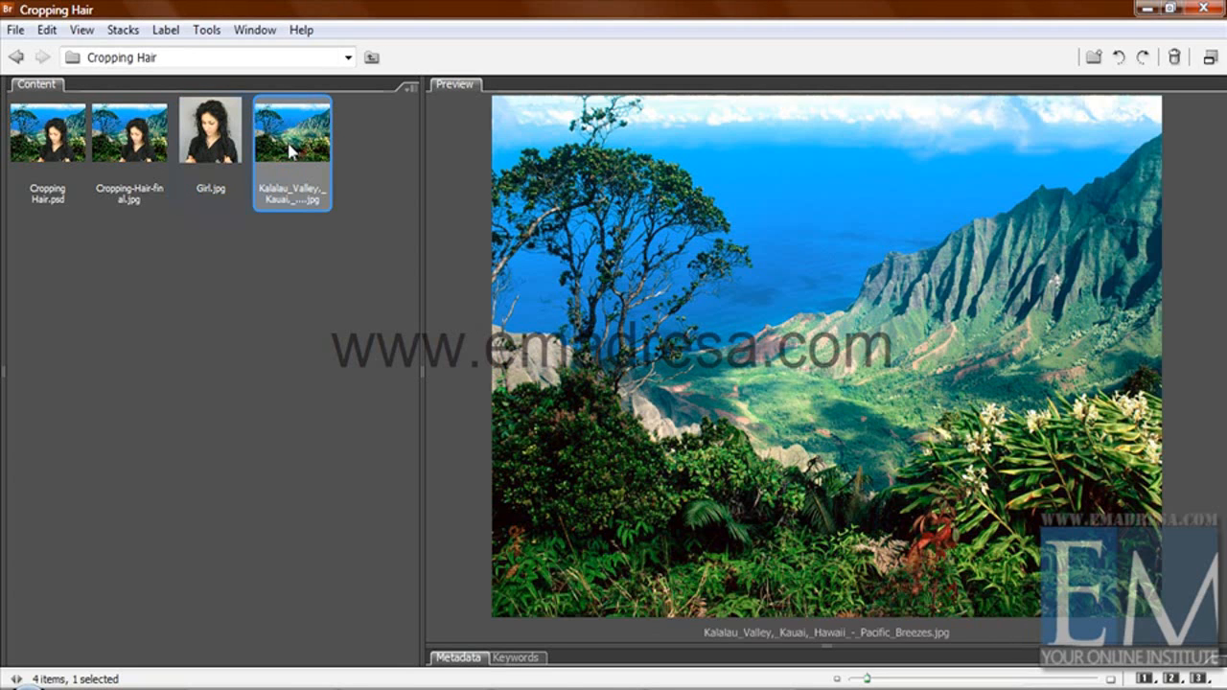
{"action": "double_click", "coordinate": [288, 145]}
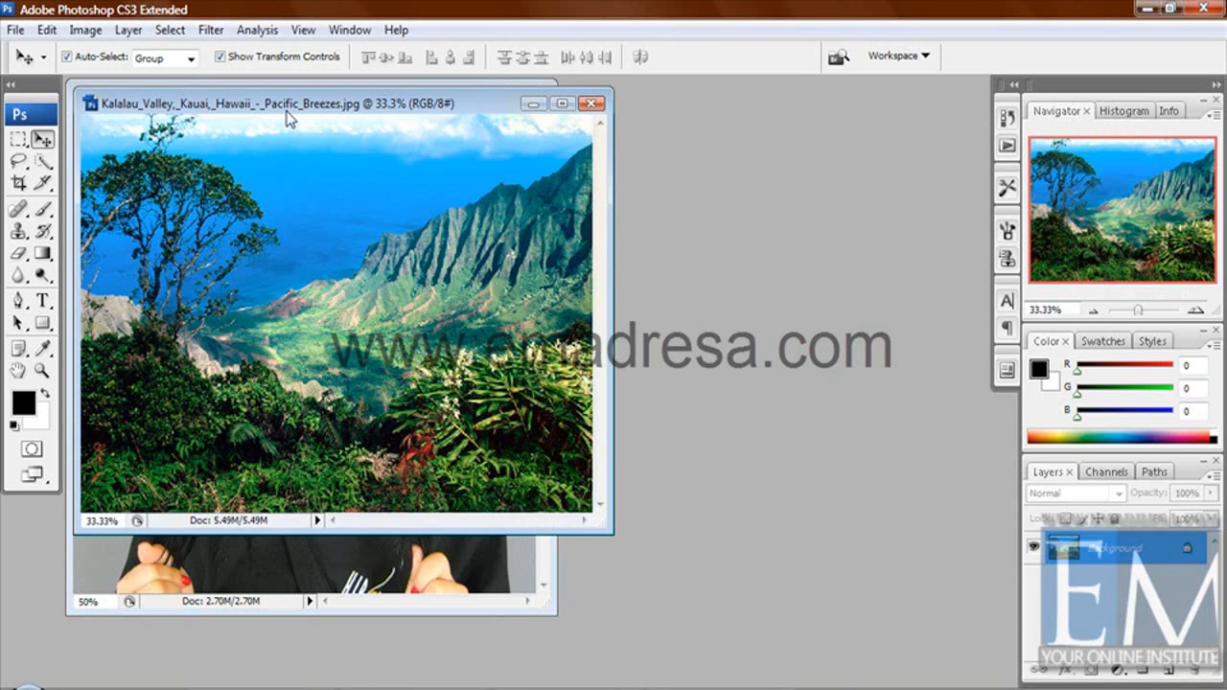
Display the Kalalau Valley image at 50% in an enlarged document window
{"action": "left_click_drag", "start_coordinate": [307, 112], "coordinate": [371, 114]}
{"action": "left_click", "coordinate": [41, 371]}
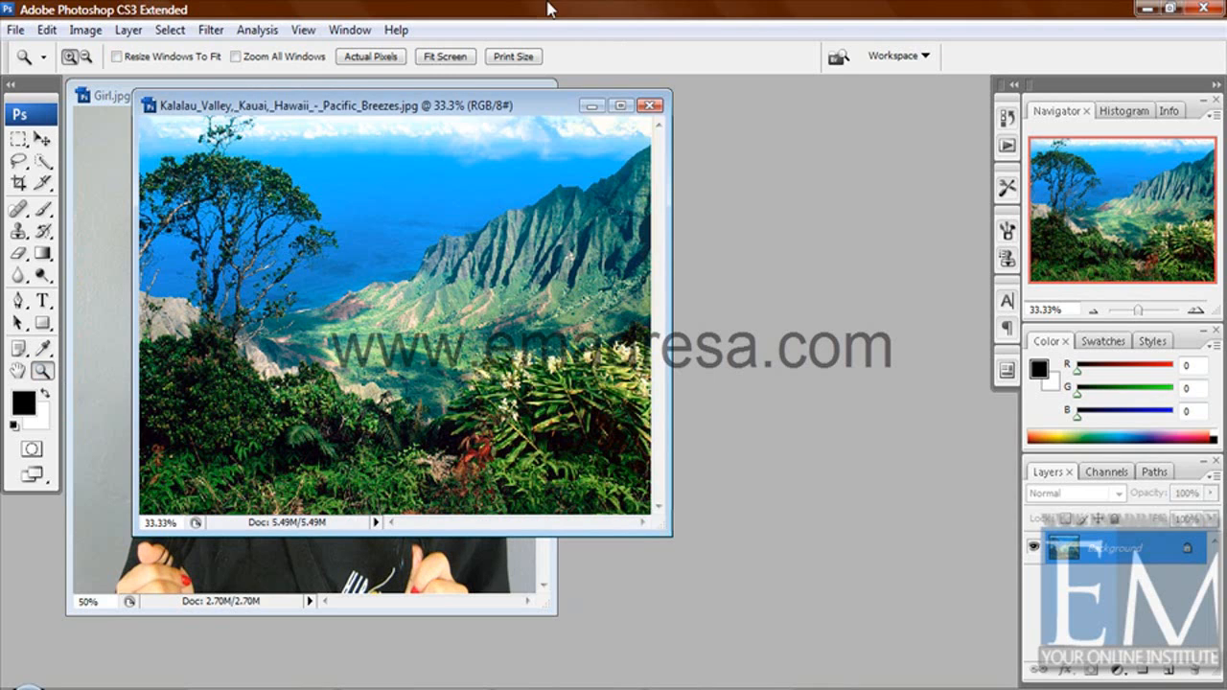
{"action": "left_click", "coordinate": [369, 56]}
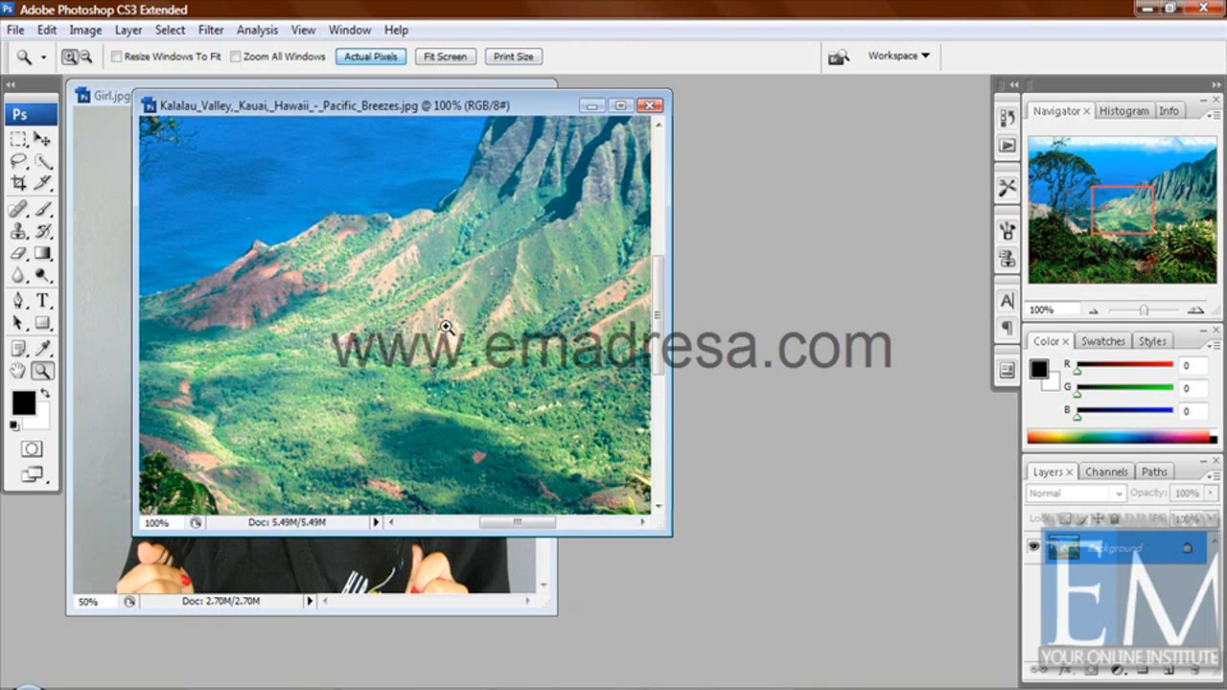
{"action": "left_click", "coordinate": [86, 56]}
{"action": "left_click", "coordinate": [485, 363]}
{"action": "left_click", "coordinate": [486, 363]}
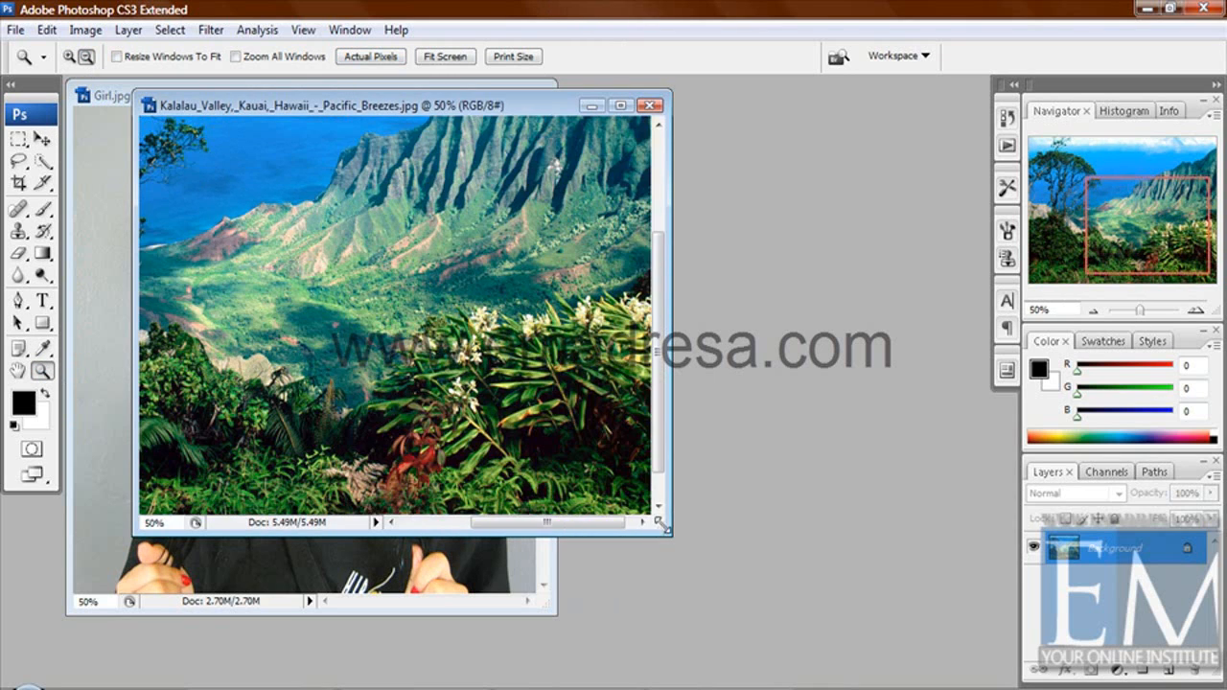
{"action": "left_click_drag", "start_coordinate": [670, 533], "coordinate": [1002, 683]}
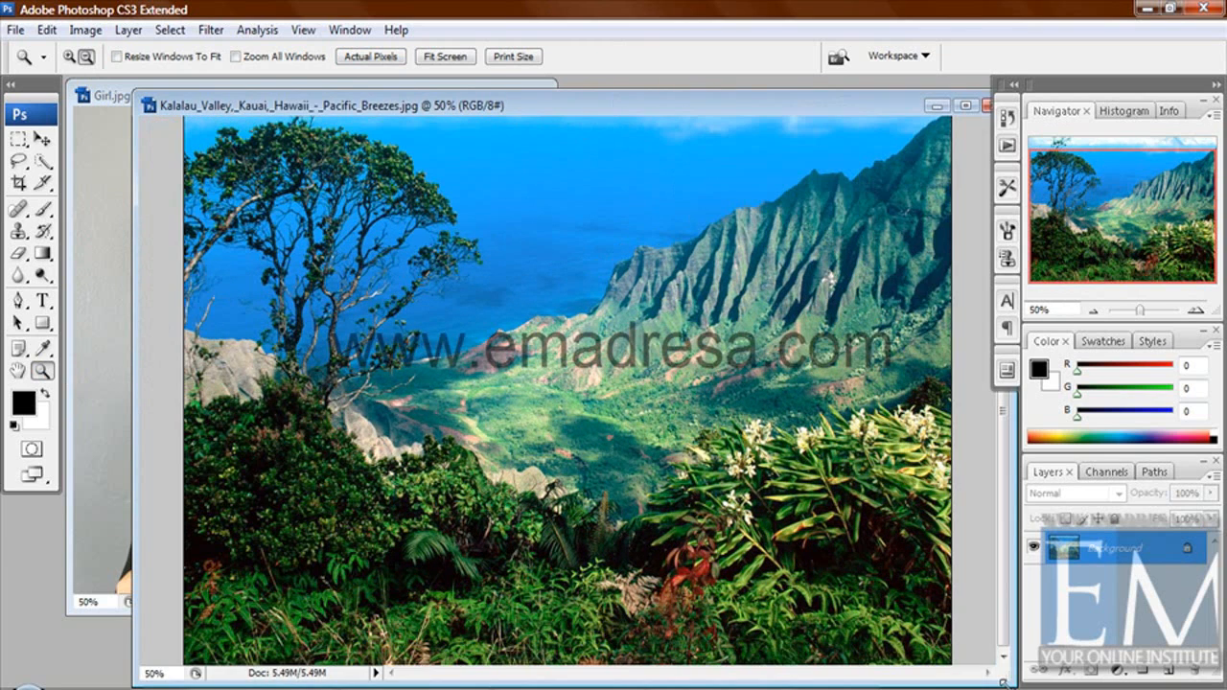
Bring the Girl.jpg window in front of the landscape image and activate the Move tool
{"action": "left_click", "coordinate": [108, 94]}
{"action": "left_click_drag", "start_coordinate": [160, 102], "coordinate": [309, 121]}
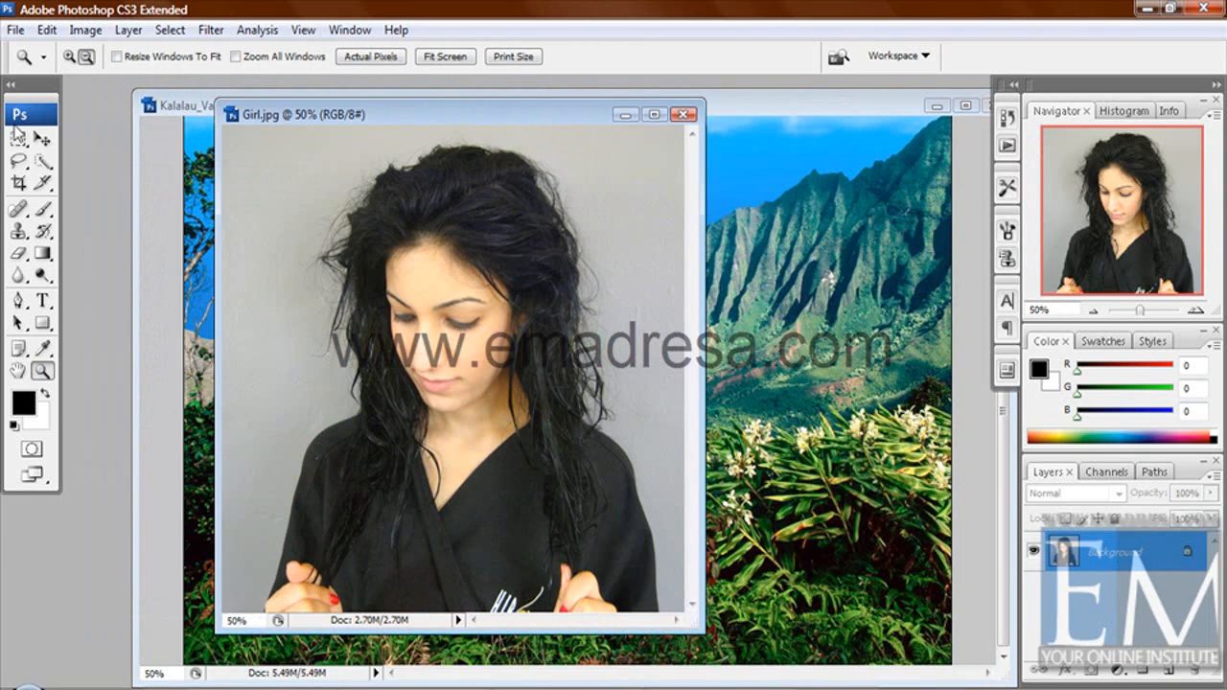
{"action": "left_click", "coordinate": [42, 140]}
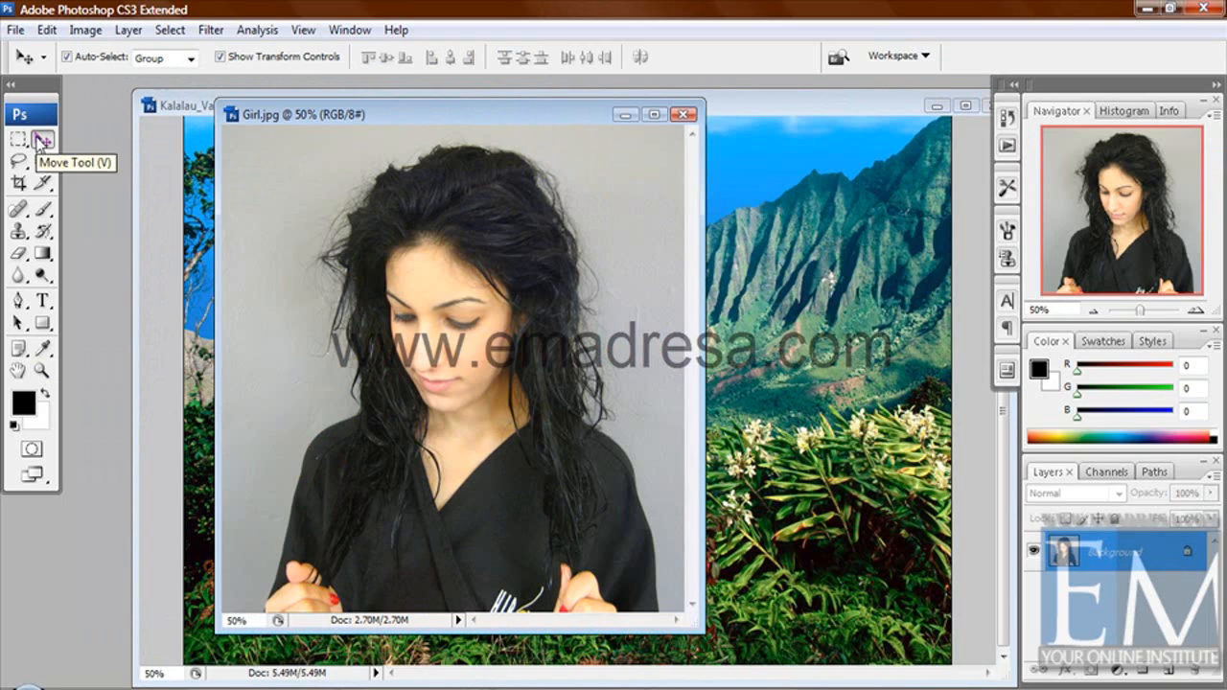
Open the Extract filter on Girl.jpg and set the edge highlighter brush size to 59
{"action": "left_click", "coordinate": [207, 30]}
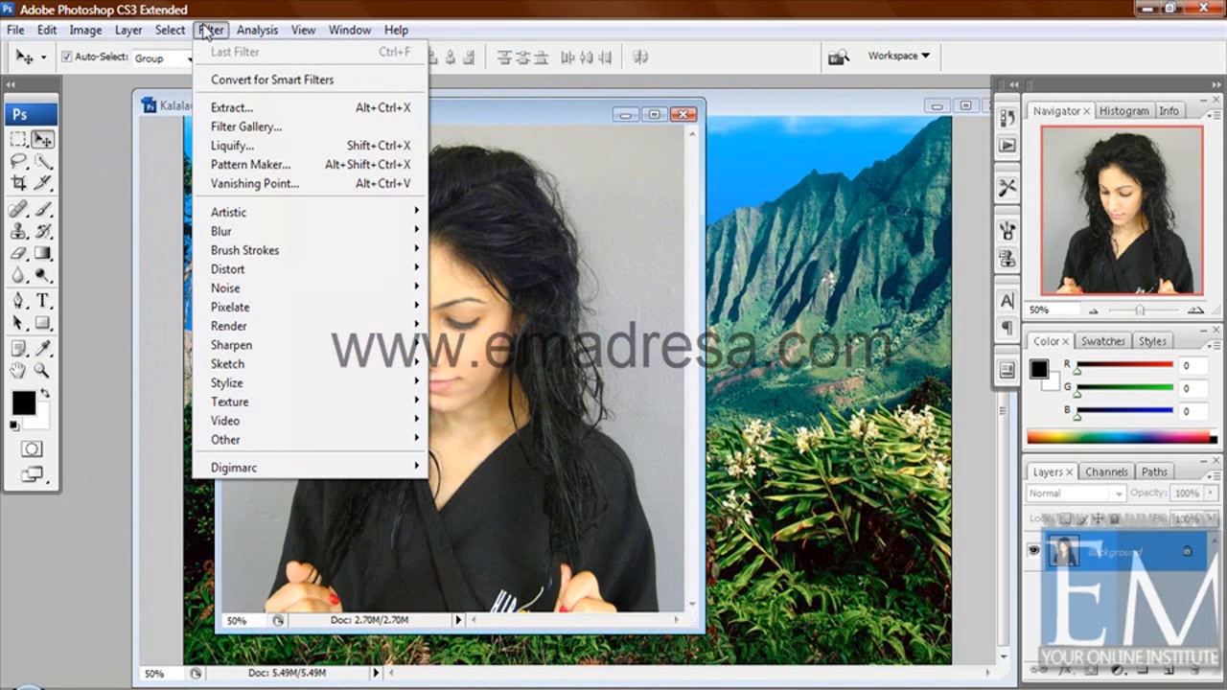
{"action": "left_click", "coordinate": [404, 111]}
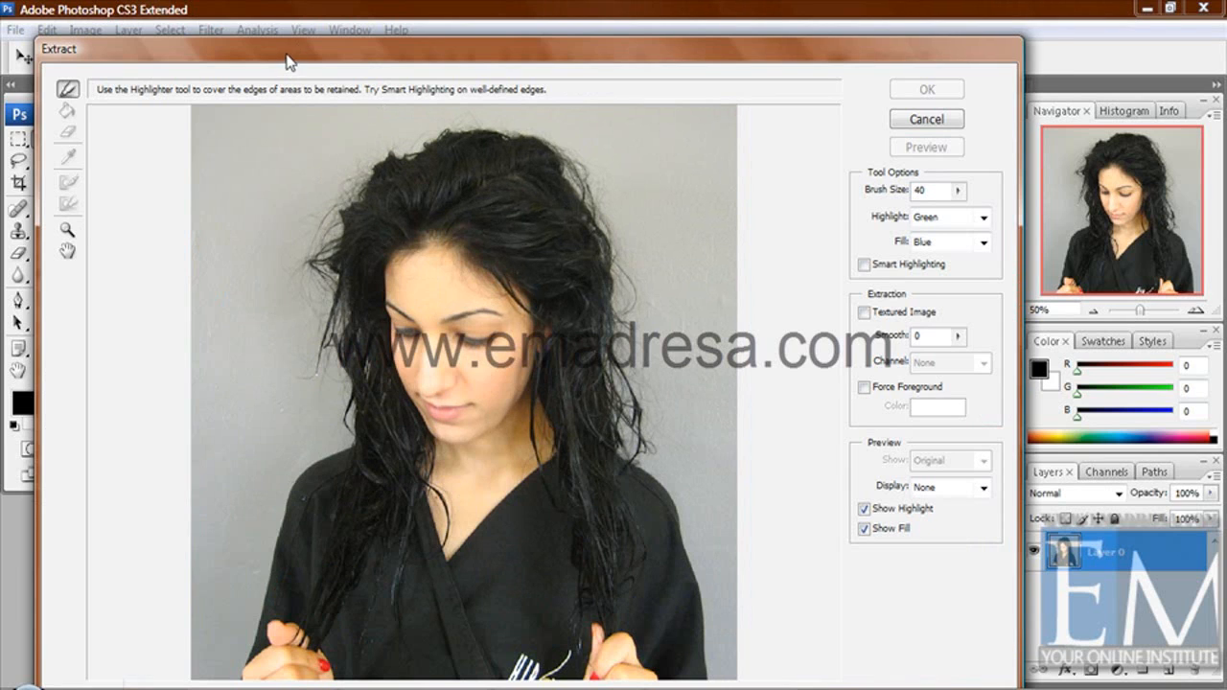
{"action": "left_click_drag", "start_coordinate": [285, 57], "coordinate": [293, 37]}
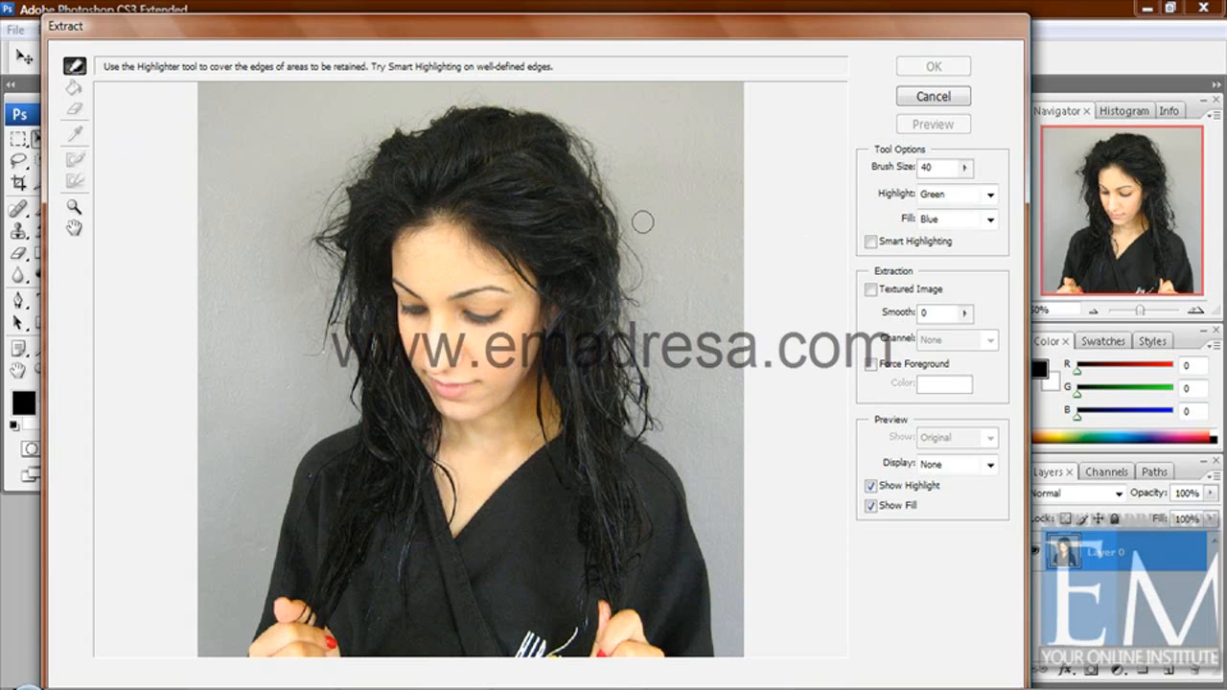
{"action": "left_click", "coordinate": [965, 168]}
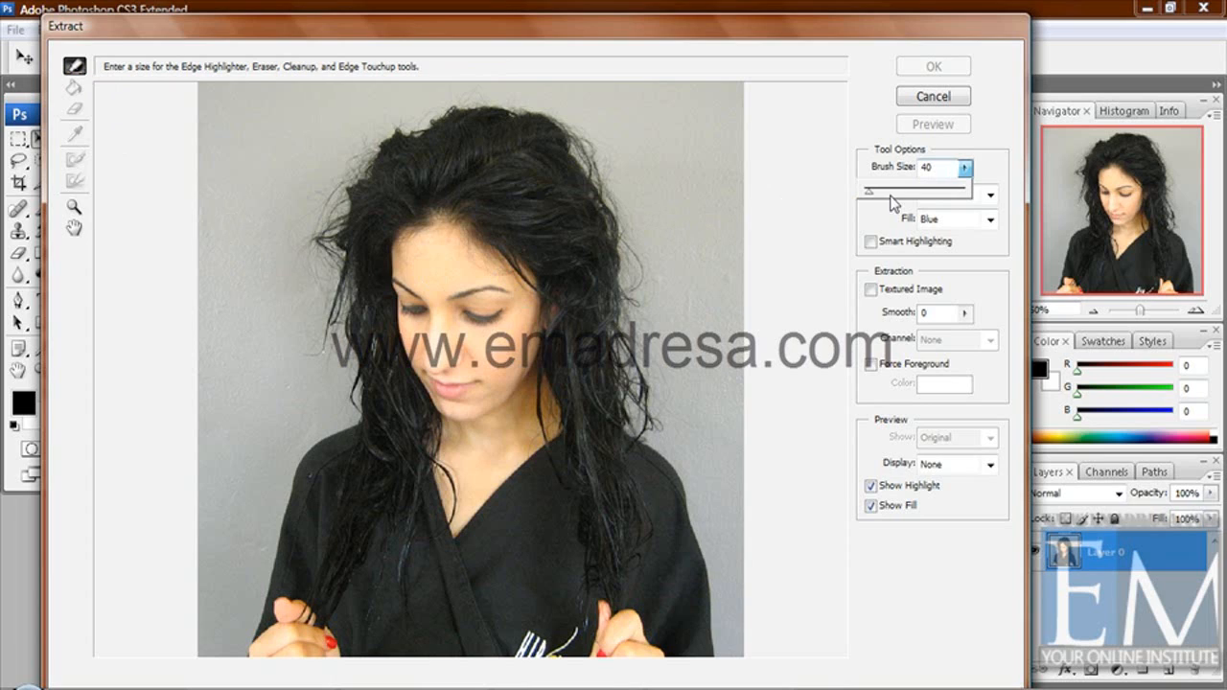
{"action": "left_click_drag", "start_coordinate": [868, 191], "coordinate": [869, 192]}
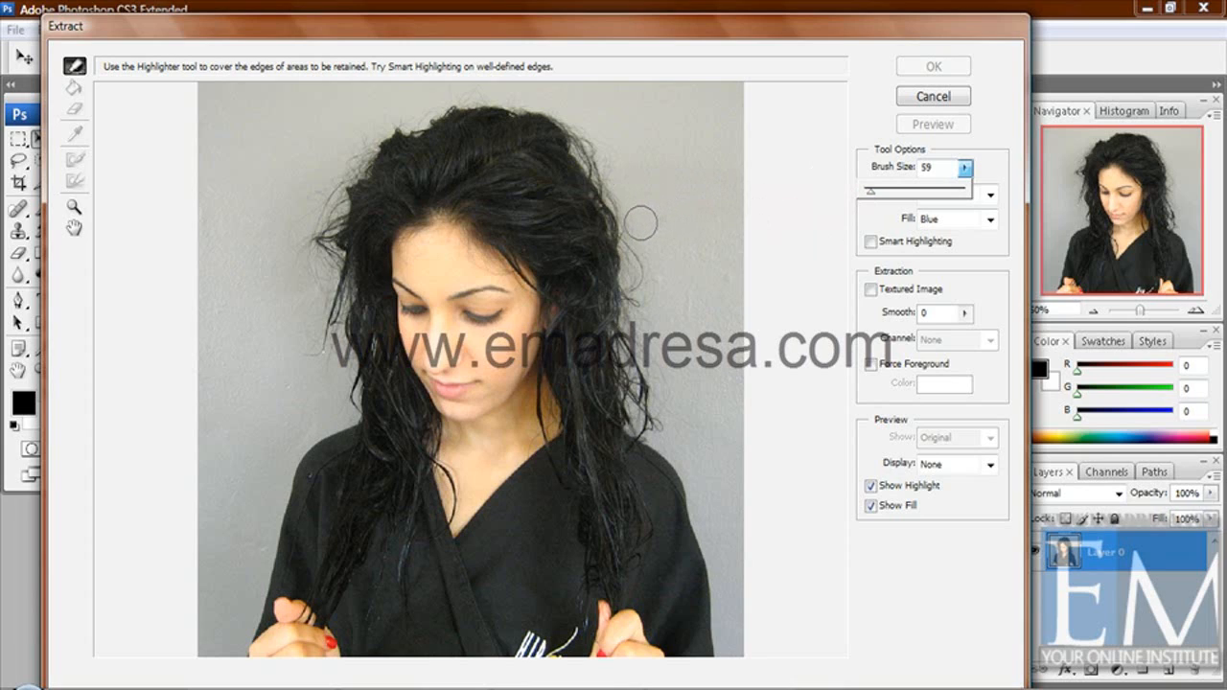
Highlight the hair edge over the top of the girl's head, covering all the loose strands, with the size 59 brush
{"action": "left_click", "coordinate": [73, 207]}
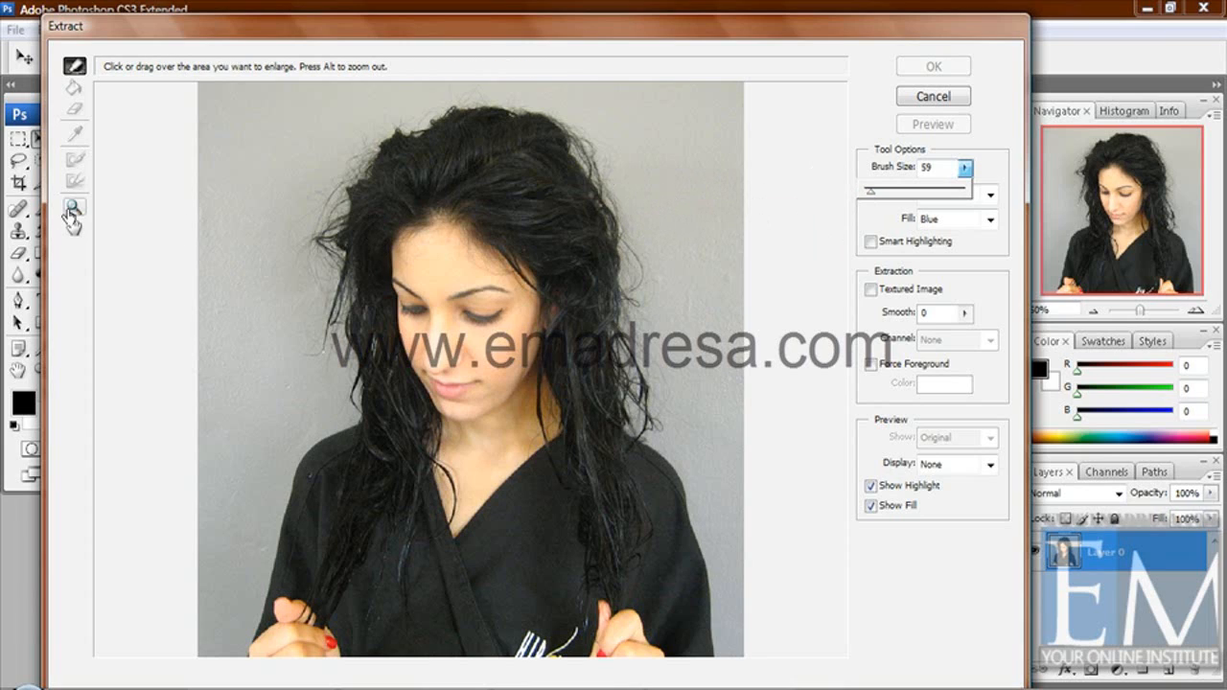
{"action": "left_click", "coordinate": [73, 208]}
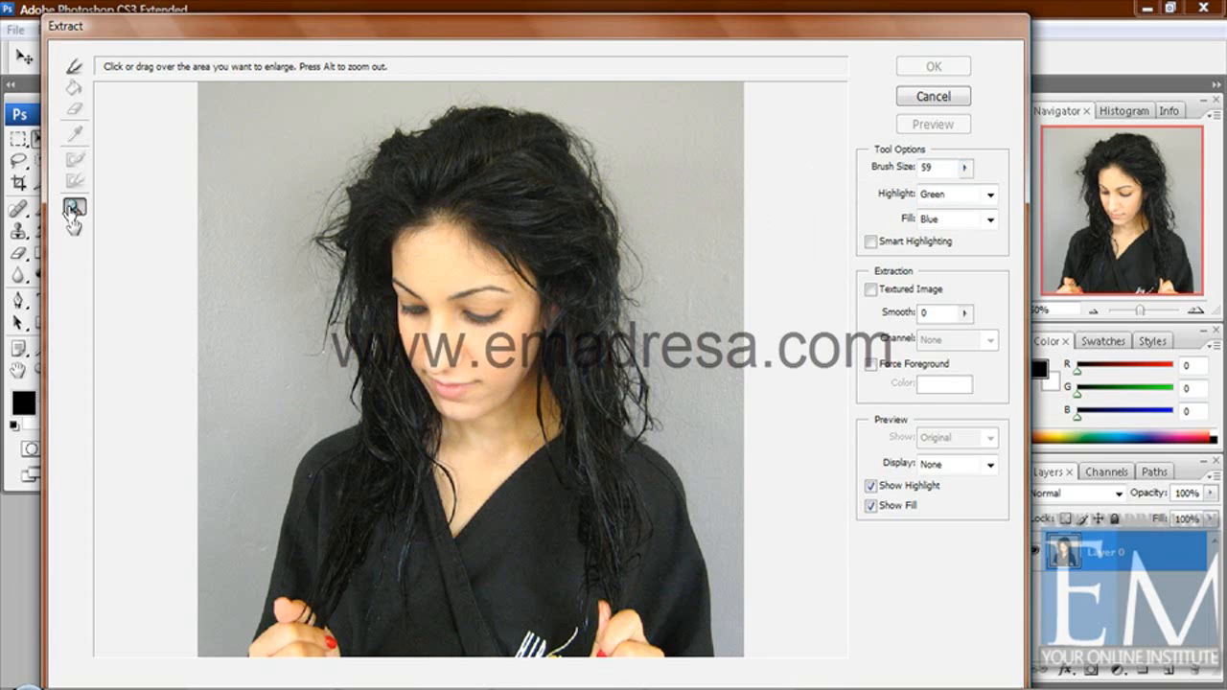
{"action": "left_click", "coordinate": [464, 266]}
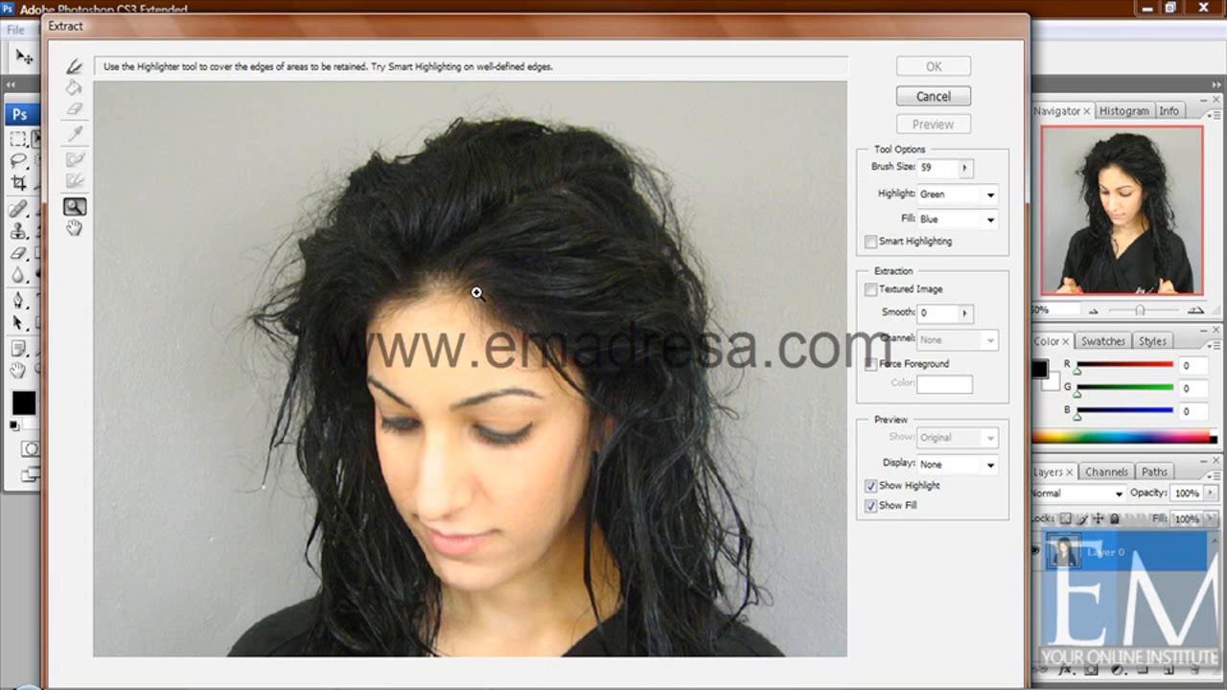
{"action": "left_click", "coordinate": [477, 292], "text": "alt"}
{"action": "left_click", "coordinate": [474, 288]}
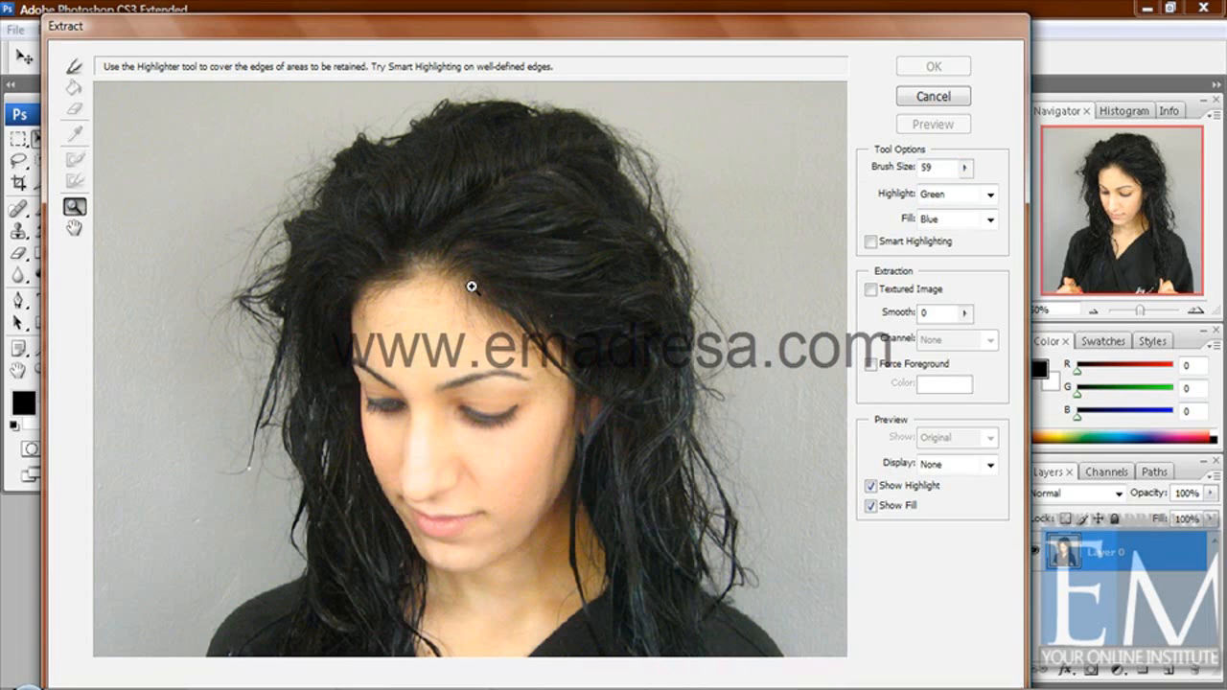
{"action": "left_click", "coordinate": [74, 227]}
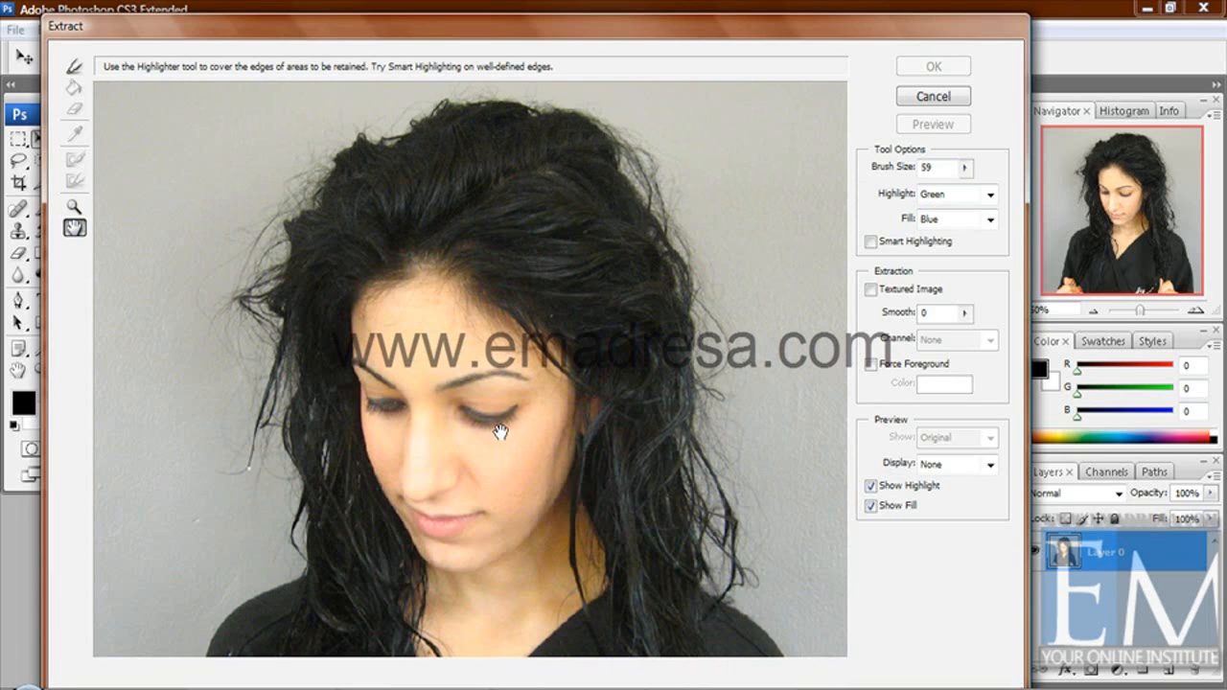
{"action": "left_click_drag", "start_coordinate": [494, 436], "coordinate": [425, 310]}
{"action": "left_click_drag", "start_coordinate": [559, 501], "coordinate": [444, 450]}
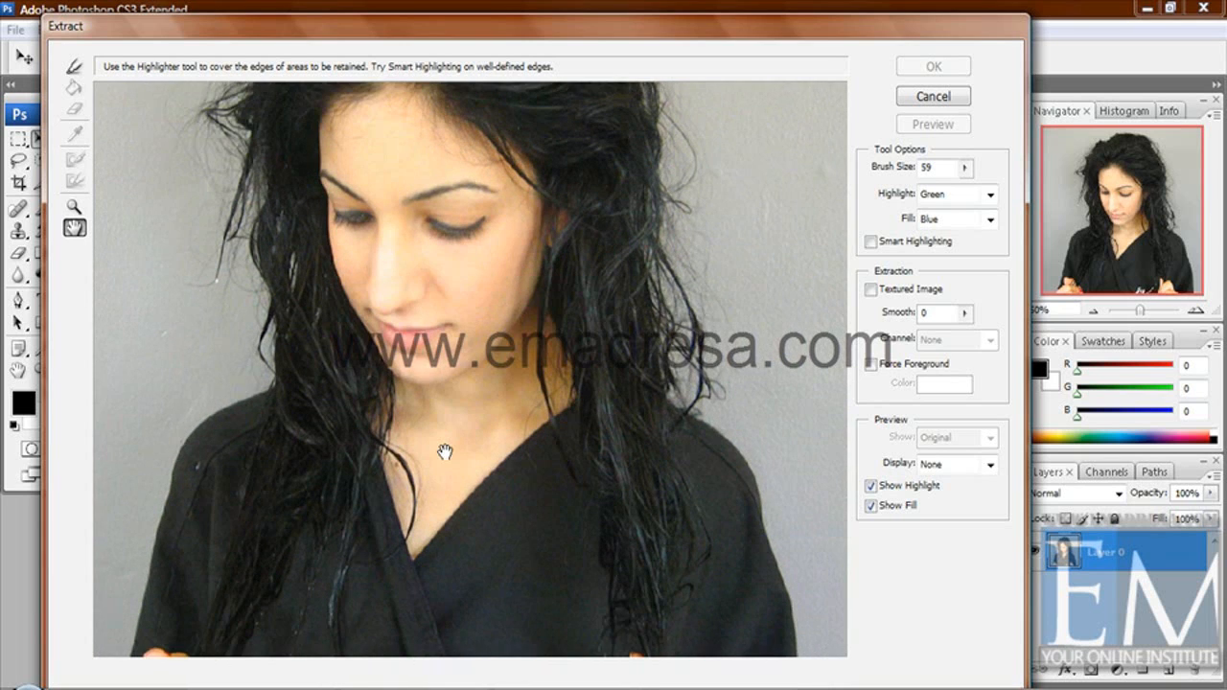
{"action": "left_click_drag", "start_coordinate": [587, 428], "coordinate": [589, 487]}
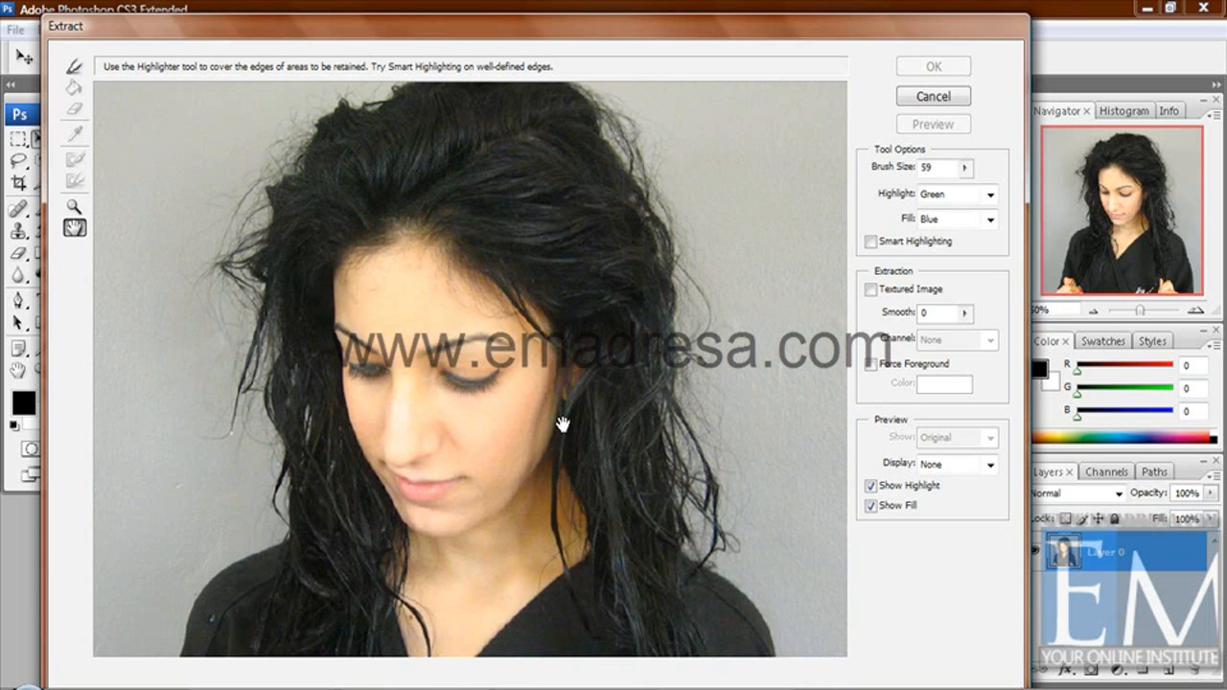
{"action": "left_click_drag", "start_coordinate": [536, 379], "coordinate": [540, 433]}
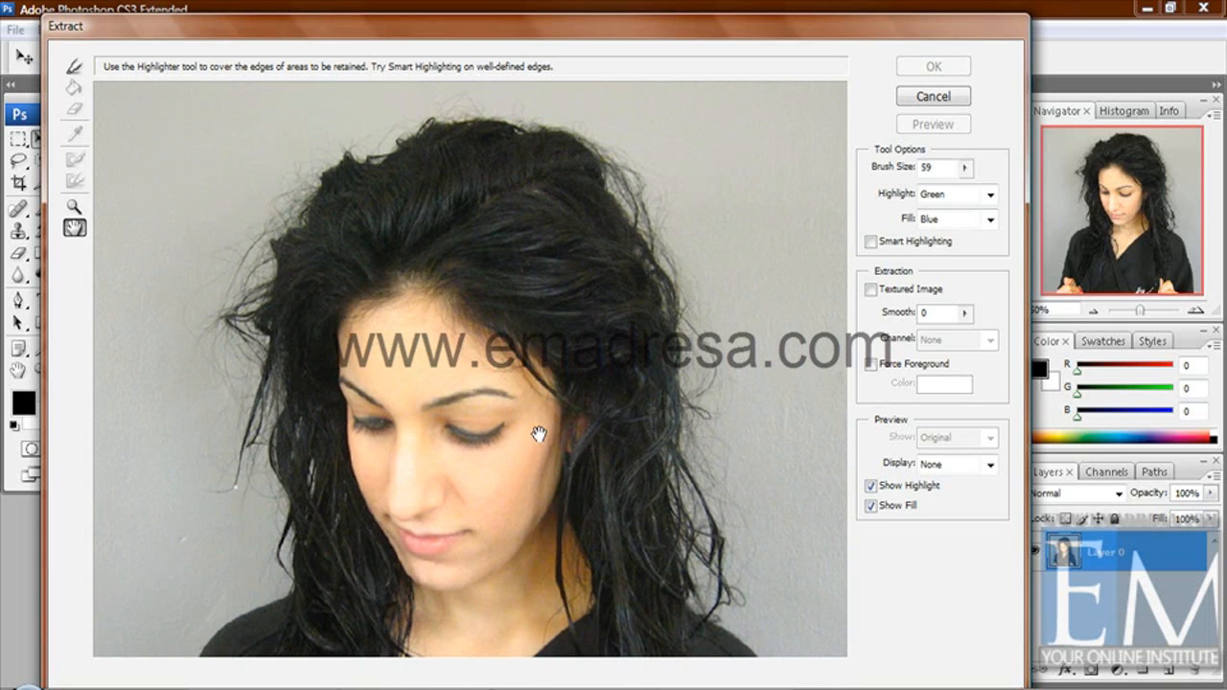
{"action": "left_click", "coordinate": [73, 67]}
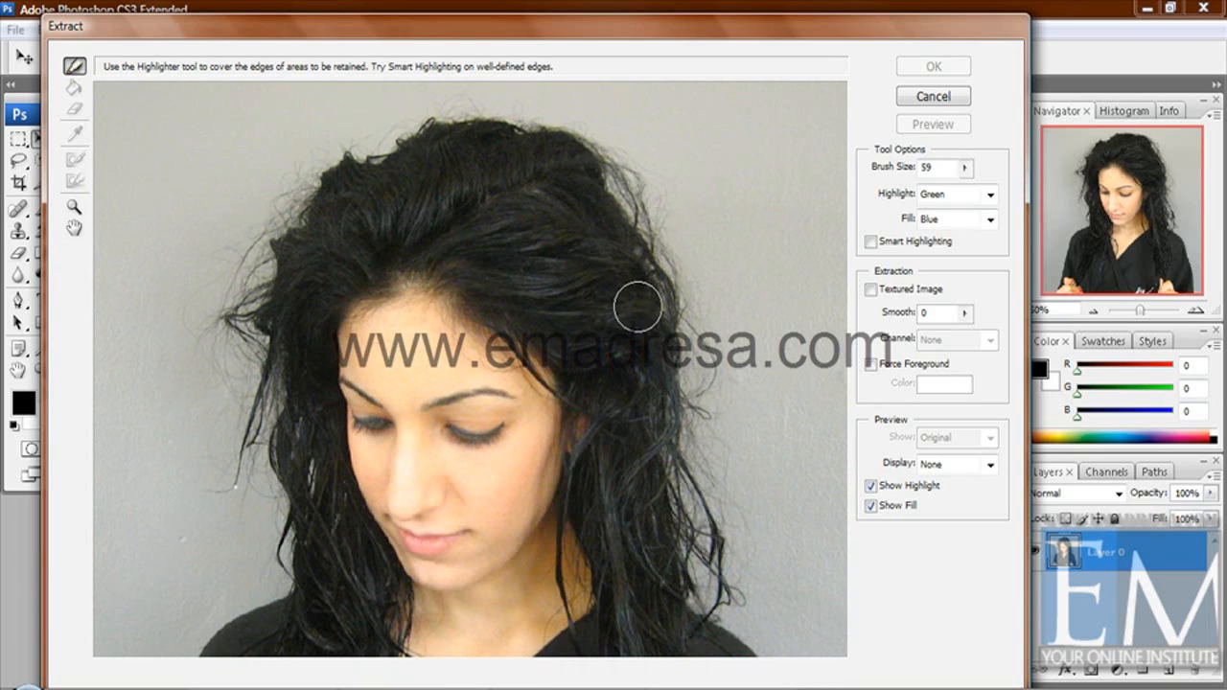
{"action": "mouse_move", "coordinate": [692, 372]}
{"action": "left_mouse_down"}
{"action": "mouse_move", "coordinate": [655, 238]}
{"action": "mouse_move", "coordinate": [607, 175]}
{"action": "mouse_move", "coordinate": [596, 186]}
{"action": "mouse_move", "coordinate": [580, 146]}
{"action": "mouse_move", "coordinate": [471, 115]}
{"action": "mouse_move", "coordinate": [356, 143]}
{"action": "mouse_move", "coordinate": [266, 228]}
{"action": "mouse_move", "coordinate": [265, 215]}
{"action": "mouse_move", "coordinate": [267, 240]}
{"action": "mouse_move", "coordinate": [214, 278]}
{"action": "mouse_move", "coordinate": [217, 331]}
{"action": "mouse_move", "coordinate": [230, 335]}
{"action": "mouse_move", "coordinate": [247, 303]}
{"action": "left_mouse_up"}
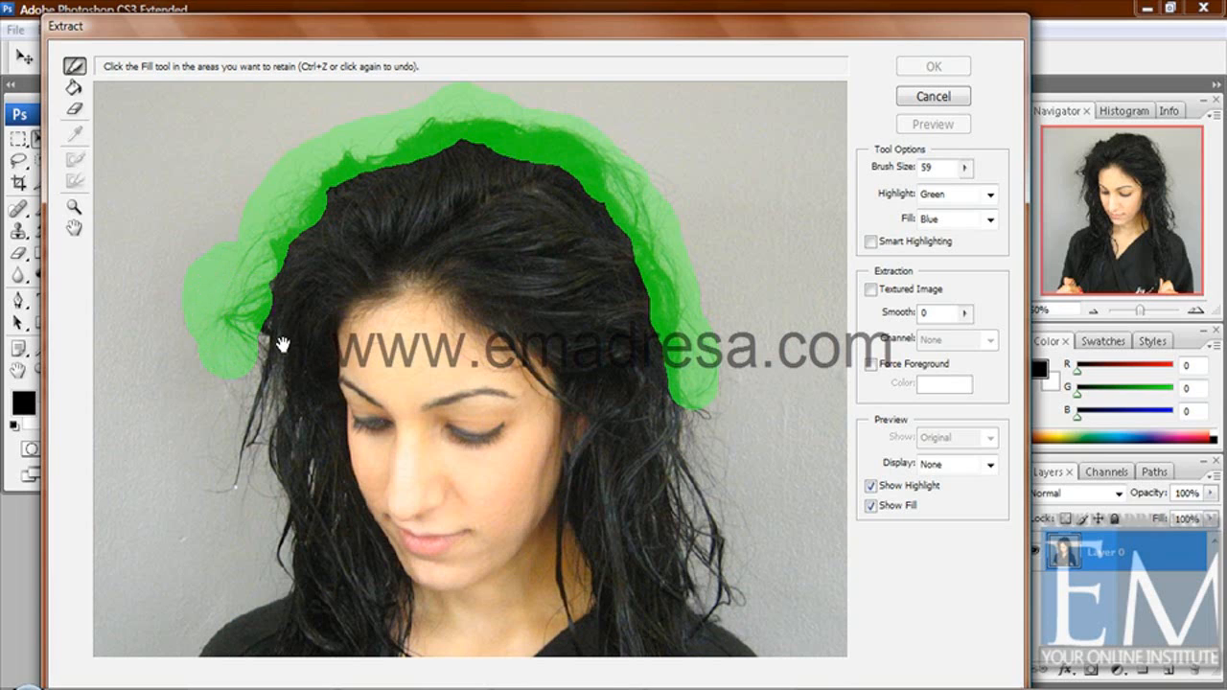
Extend the edge highlight over the loose hair on both sides of the face down to the shoulders
{"action": "left_click_drag", "start_coordinate": [284, 346], "coordinate": [310, 246]}
{"action": "mouse_move", "coordinate": [263, 279]}
{"action": "left_mouse_down"}
{"action": "mouse_move", "coordinate": [277, 247]}
{"action": "mouse_move", "coordinate": [275, 327]}
{"action": "mouse_move", "coordinate": [255, 380]}
{"action": "mouse_move", "coordinate": [265, 324]}
{"action": "mouse_move", "coordinate": [257, 385]}
{"action": "mouse_move", "coordinate": [298, 393]}
{"action": "left_mouse_up"}
{"action": "key", "text": "g"}
{"action": "left_click_drag", "start_coordinate": [289, 314], "coordinate": [270, 227]}
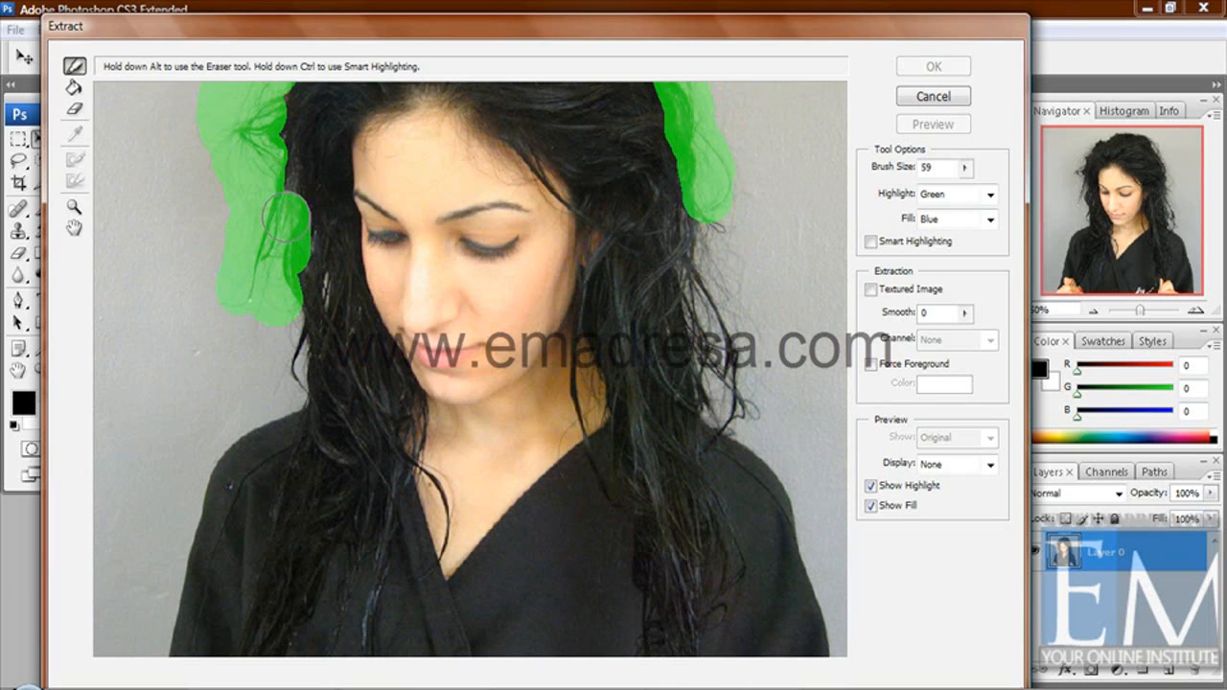
{"action": "mouse_move", "coordinate": [297, 313]}
{"action": "left_mouse_down"}
{"action": "mouse_move", "coordinate": [312, 292]}
{"action": "mouse_move", "coordinate": [299, 384]}
{"action": "mouse_move", "coordinate": [322, 388]}
{"action": "left_mouse_up"}
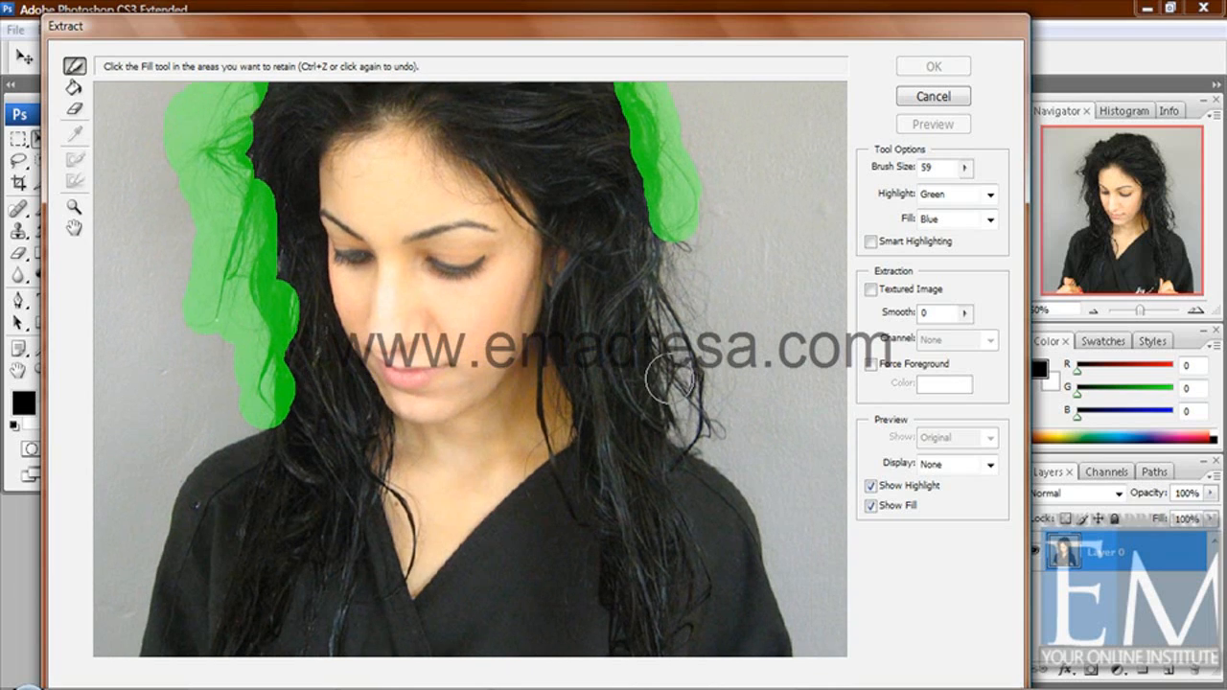
{"action": "mouse_move", "coordinate": [676, 411]}
{"action": "left_mouse_down"}
{"action": "mouse_move", "coordinate": [695, 429]}
{"action": "mouse_move", "coordinate": [715, 376]}
{"action": "mouse_move", "coordinate": [682, 219]}
{"action": "mouse_move", "coordinate": [671, 374]}
{"action": "mouse_move", "coordinate": [652, 313]}
{"action": "mouse_move", "coordinate": [652, 363]}
{"action": "left_mouse_up"}
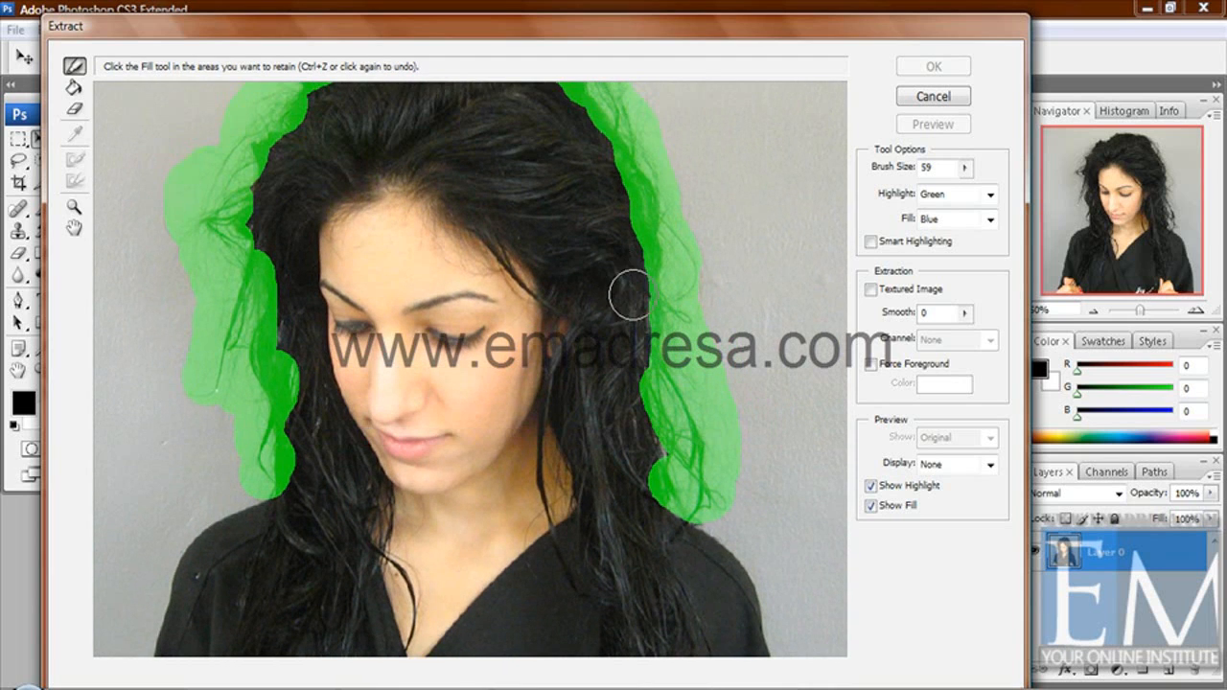
{"action": "left_click_drag", "start_coordinate": [686, 441], "coordinate": [683, 369]}
Set the highlighter brush size to 39 and highlight the shoulder and sleeve edge on the image's right side down to the bottom
{"action": "left_click", "coordinate": [965, 168]}
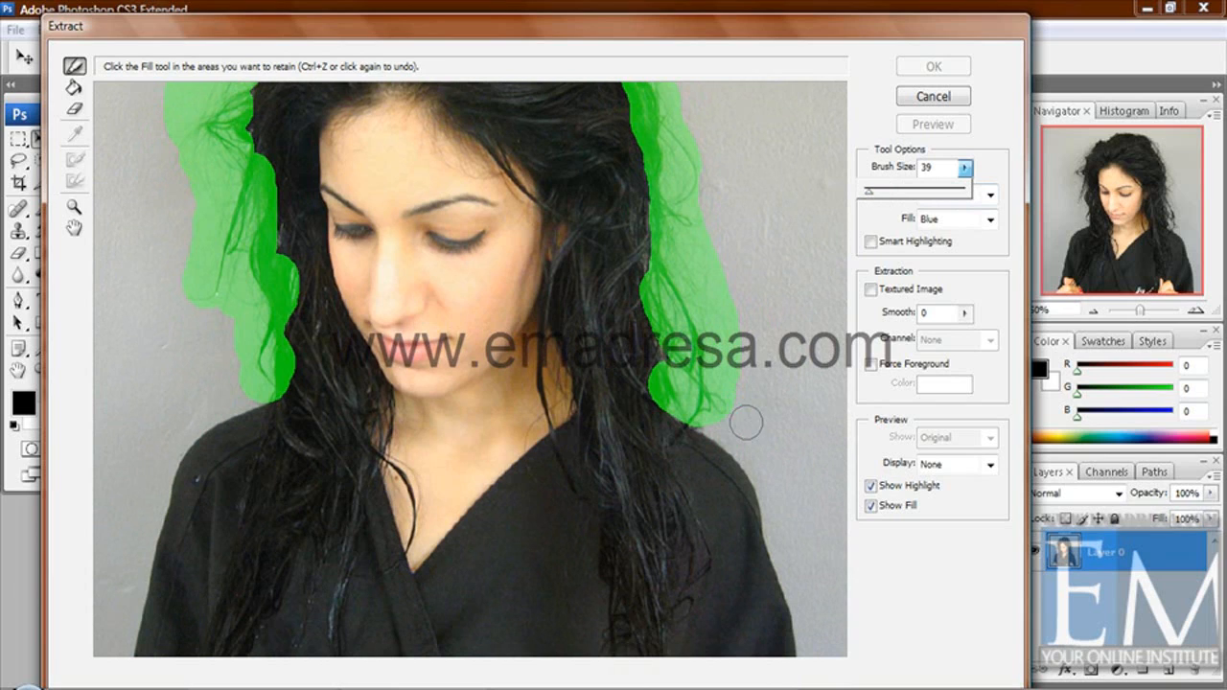
{"action": "left_click", "coordinate": [734, 448]}
{"action": "left_click_drag", "start_coordinate": [730, 443], "coordinate": [746, 465]}
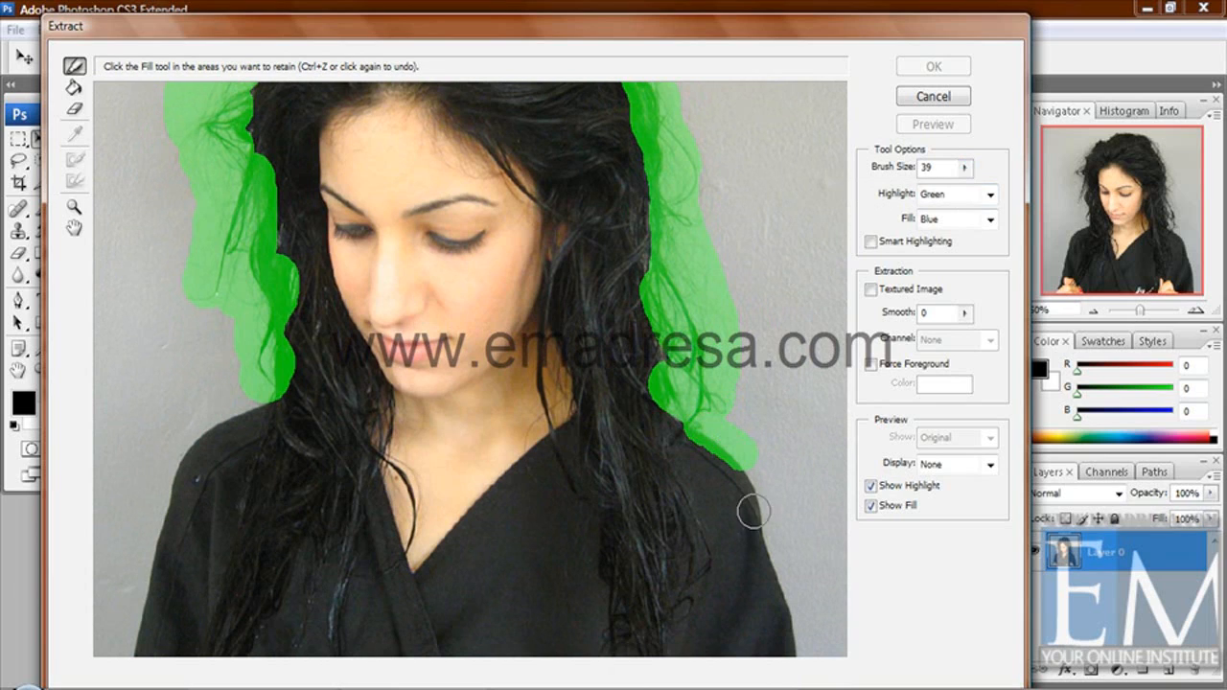
{"action": "left_click", "coordinate": [767, 541]}
{"action": "mouse_move", "coordinate": [767, 541]}
{"action": "left_mouse_down"}
{"action": "mouse_move", "coordinate": [750, 469]}
{"action": "mouse_move", "coordinate": [786, 598]}
{"action": "mouse_move", "coordinate": [779, 568]}
{"action": "mouse_move", "coordinate": [799, 556]}
{"action": "mouse_move", "coordinate": [796, 644]}
{"action": "left_mouse_up"}
{"action": "key", "text": "space"}
{"action": "left_click_drag", "start_coordinate": [385, 532], "coordinate": [556, 489]}
{"action": "key", "text": "space"}
{"action": "left_click_drag", "start_coordinate": [286, 607], "coordinate": [318, 515]}
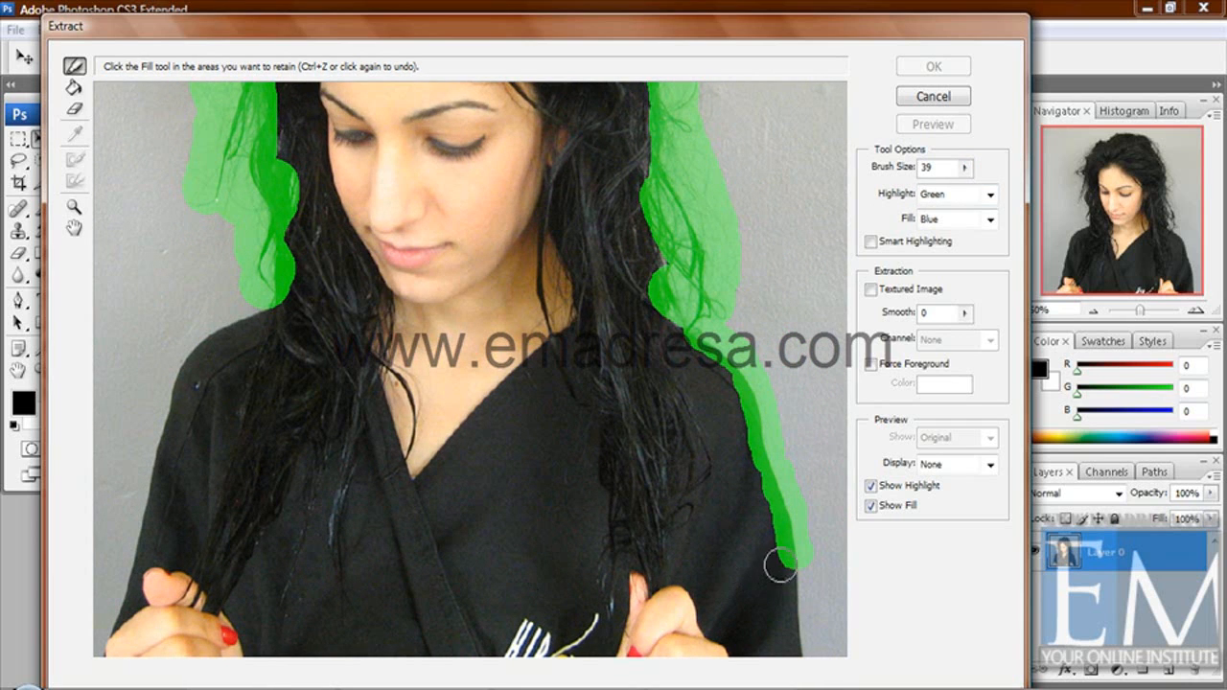
{"action": "left_click_drag", "start_coordinate": [788, 564], "coordinate": [804, 632]}
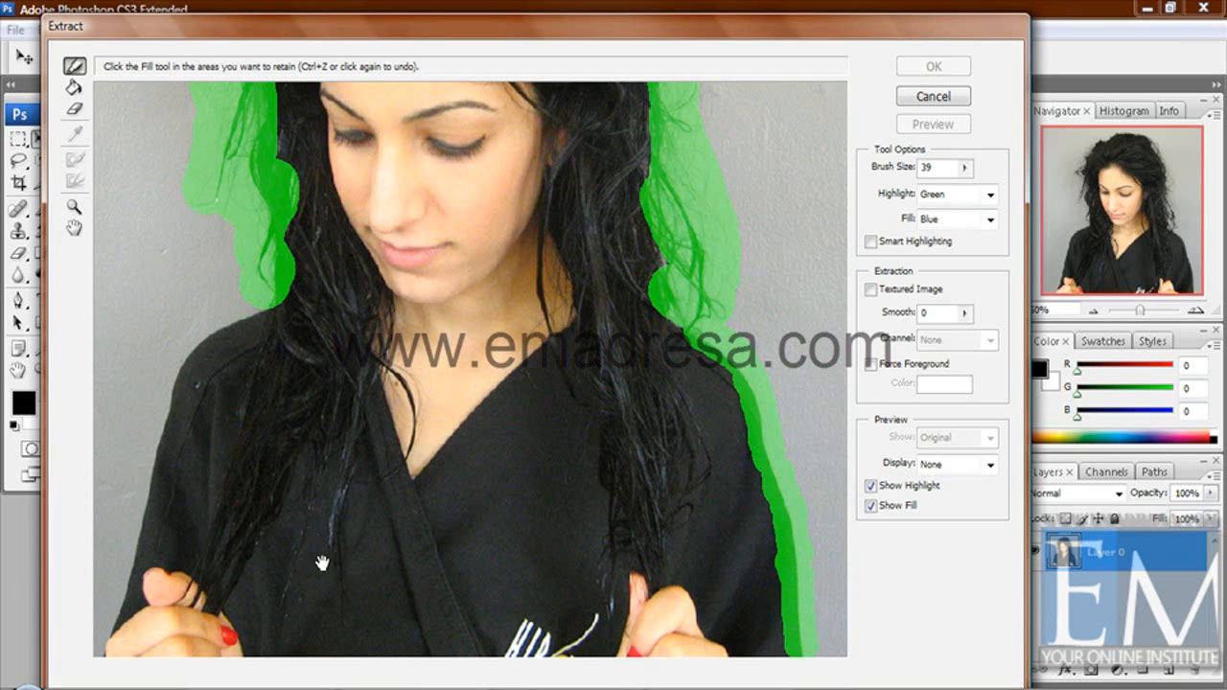
Highlight the opposite sleeve and shoulder edge from the hand up to the hair highlight, closing the outline
{"action": "left_click_drag", "start_coordinate": [274, 564], "coordinate": [340, 567]}
{"action": "mouse_move", "coordinate": [163, 645]}
{"action": "left_mouse_down"}
{"action": "mouse_move", "coordinate": [216, 519]}
{"action": "mouse_move", "coordinate": [248, 366]}
{"action": "mouse_move", "coordinate": [317, 312]}
{"action": "mouse_move", "coordinate": [348, 439]}
{"action": "left_mouse_up"}
{"action": "key", "text": "space"}
{"action": "left_click_drag", "start_coordinate": [363, 361], "coordinate": [363, 417]}
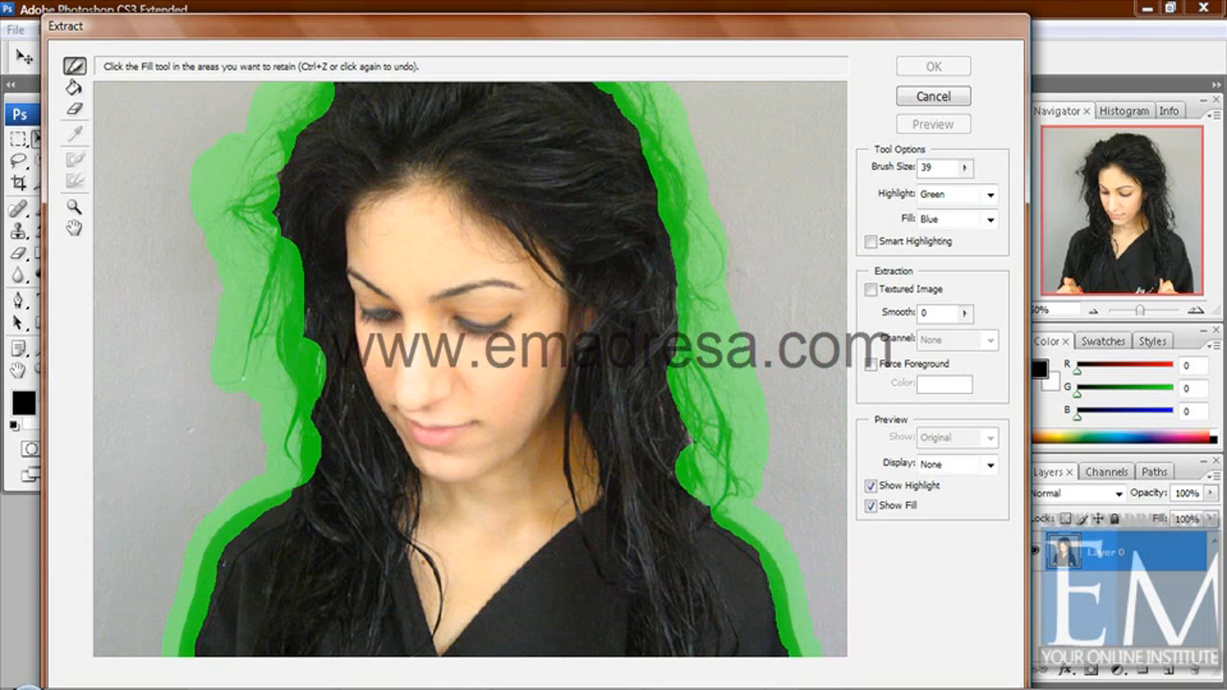
Fill the area inside the highlighted outline with the blue retain fill and preview the extraction
{"action": "left_click", "coordinate": [74, 206]}
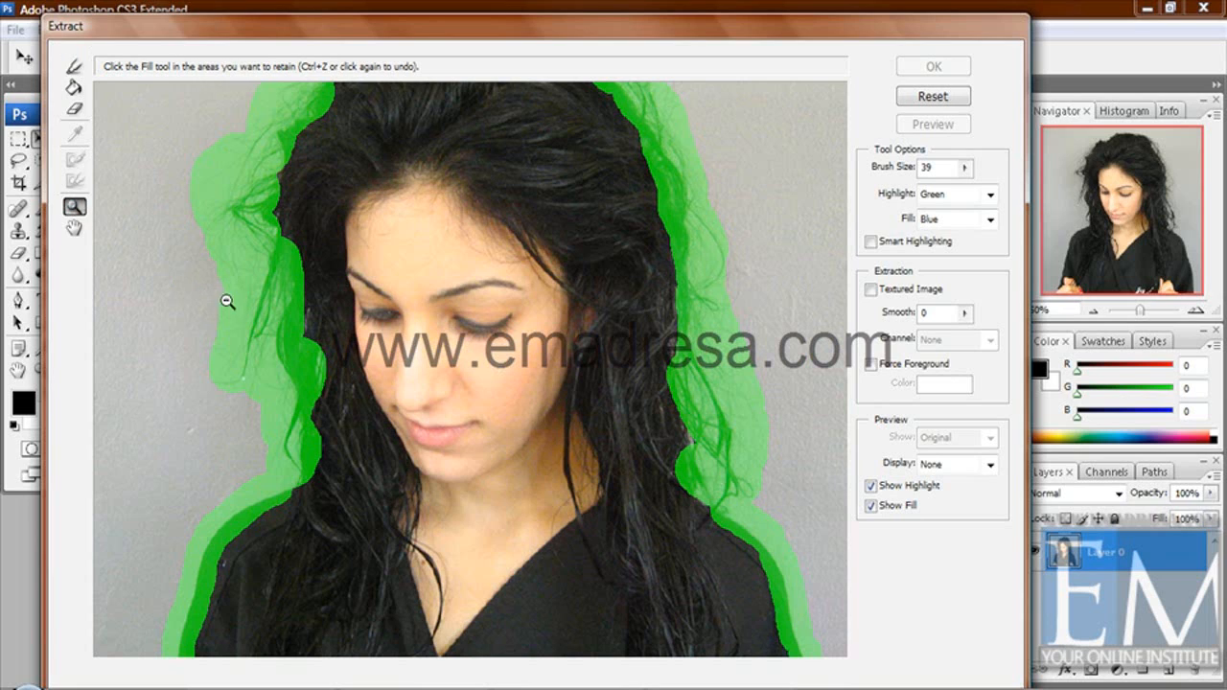
{"action": "left_click", "coordinate": [236, 305], "text": "alt"}
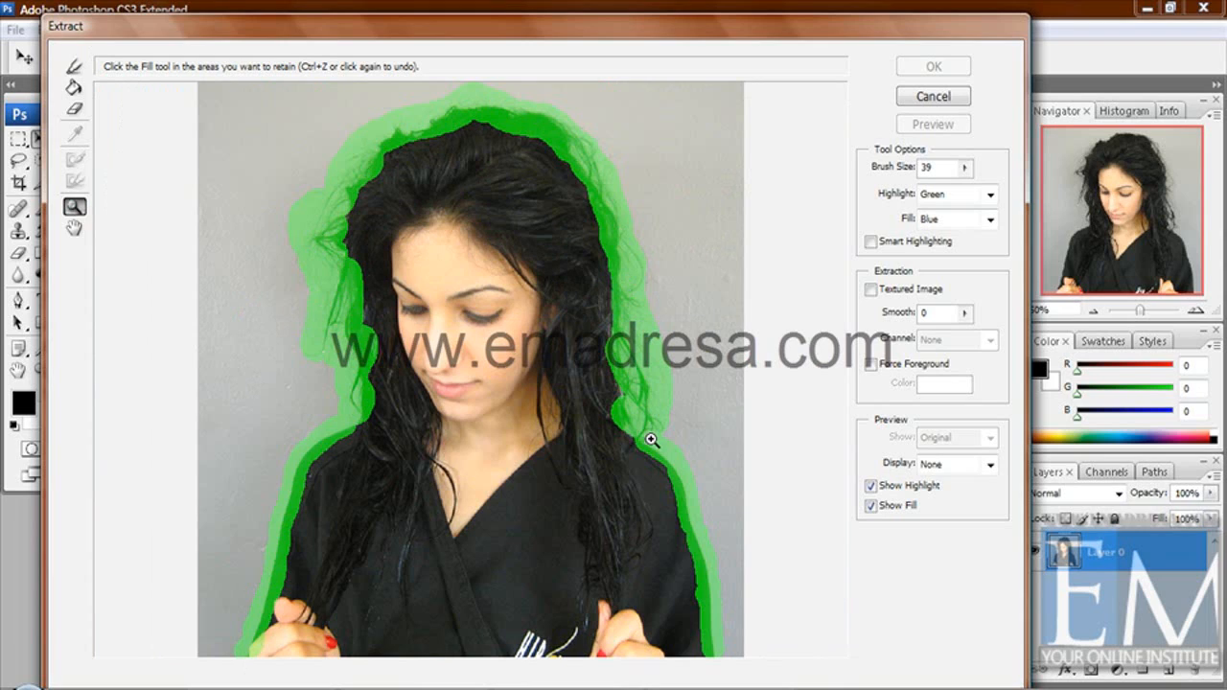
{"action": "left_click", "coordinate": [74, 88]}
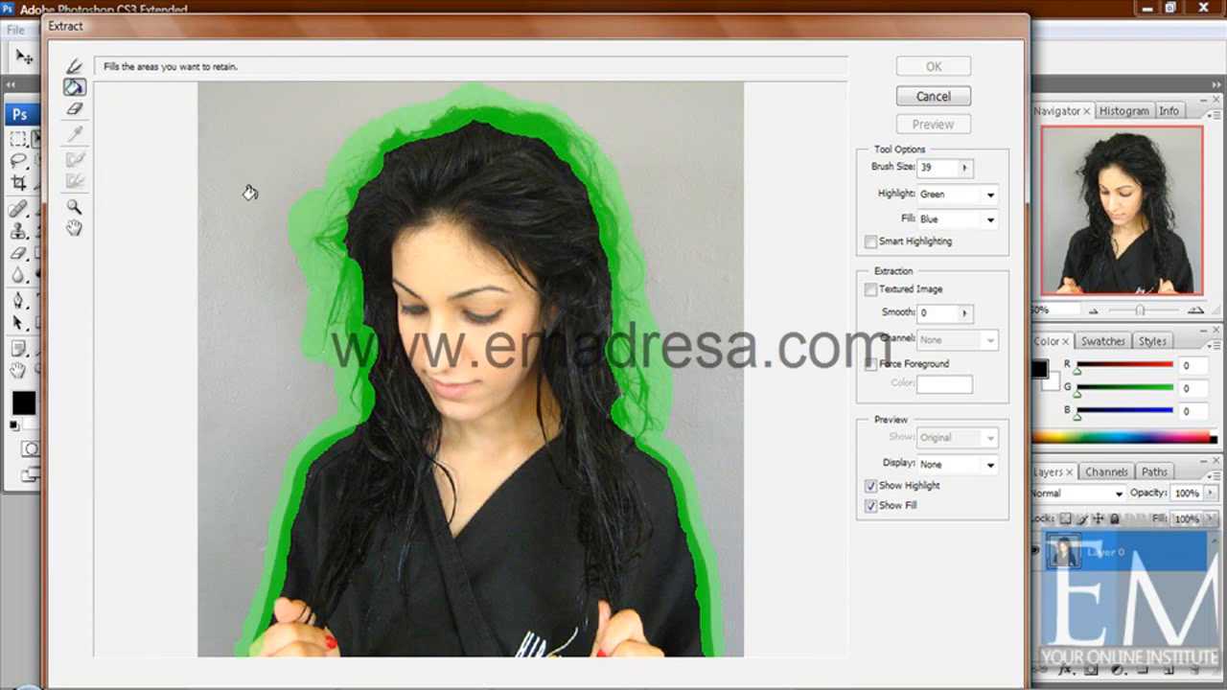
{"action": "left_click", "coordinate": [487, 291]}
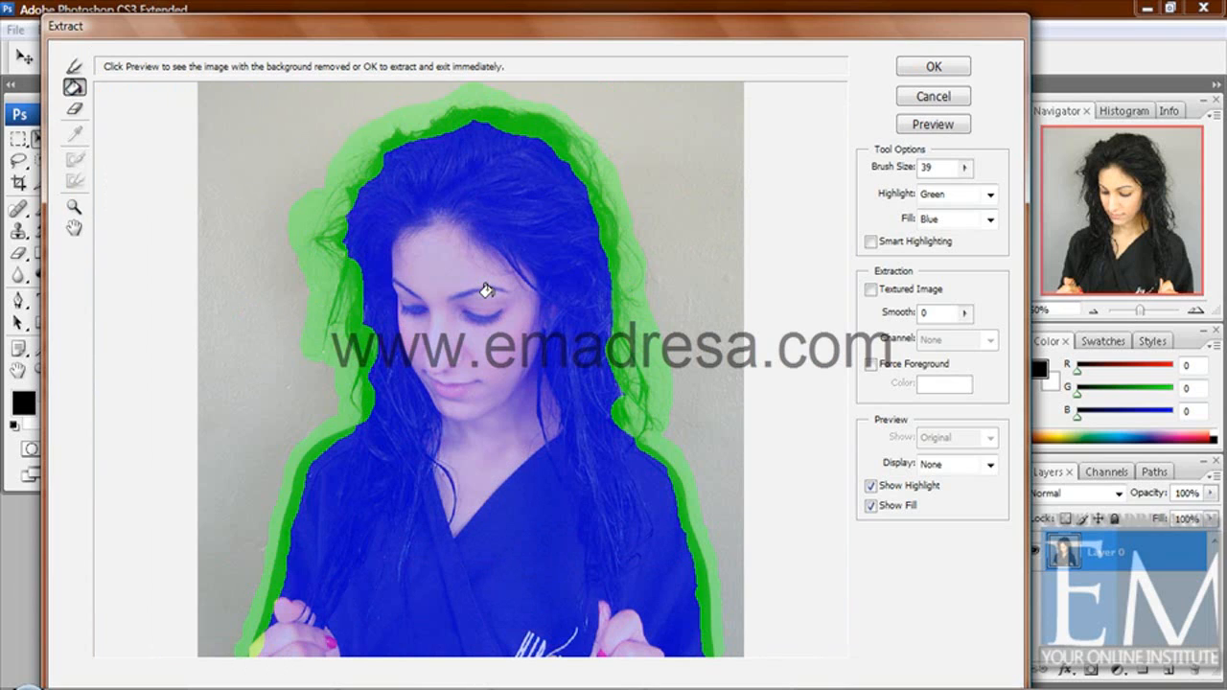
{"action": "left_click", "coordinate": [931, 125]}
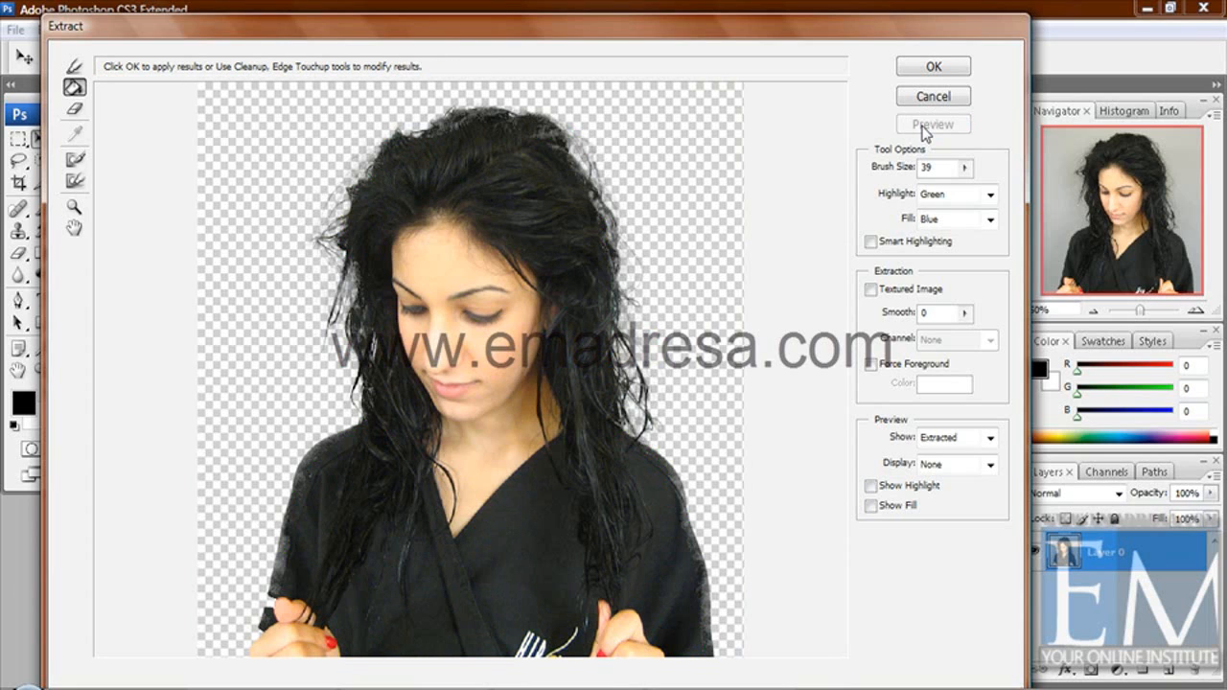
Inspect the previewed hair, shoulder and sleeve edges up close, and apply the extraction
{"action": "left_click", "coordinate": [74, 206]}
{"action": "left_click", "coordinate": [375, 296]}
{"action": "left_click", "coordinate": [367, 391]}
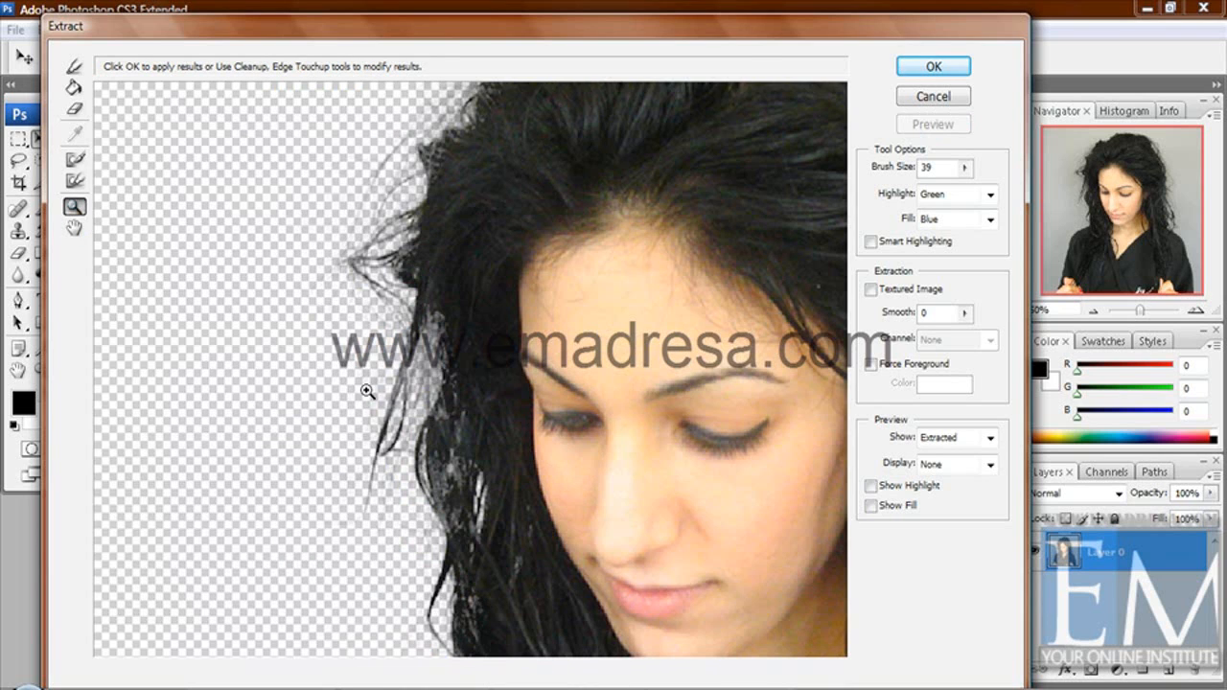
{"action": "key", "text": "space"}
{"action": "left_click_drag", "start_coordinate": [489, 313], "coordinate": [413, 467]}
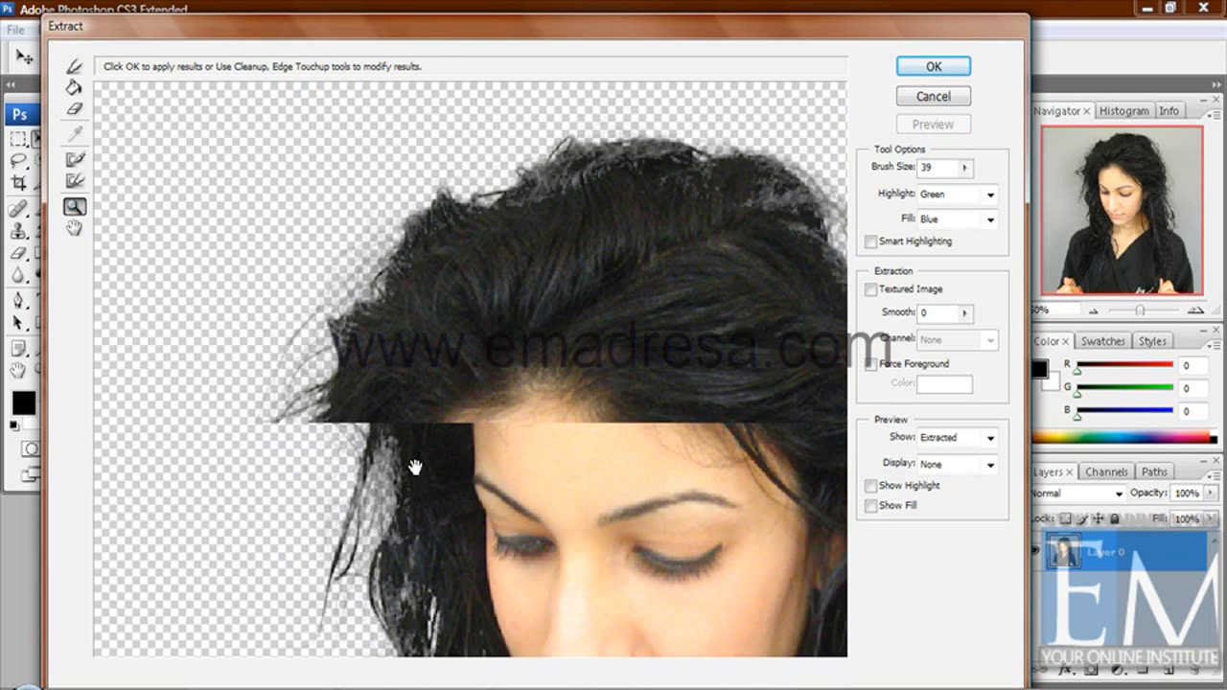
{"action": "left_click_drag", "start_coordinate": [649, 335], "coordinate": [469, 288]}
{"action": "left_click_drag", "start_coordinate": [583, 333], "coordinate": [471, 239]}
{"action": "left_click_drag", "start_coordinate": [569, 431], "coordinate": [556, 354]}
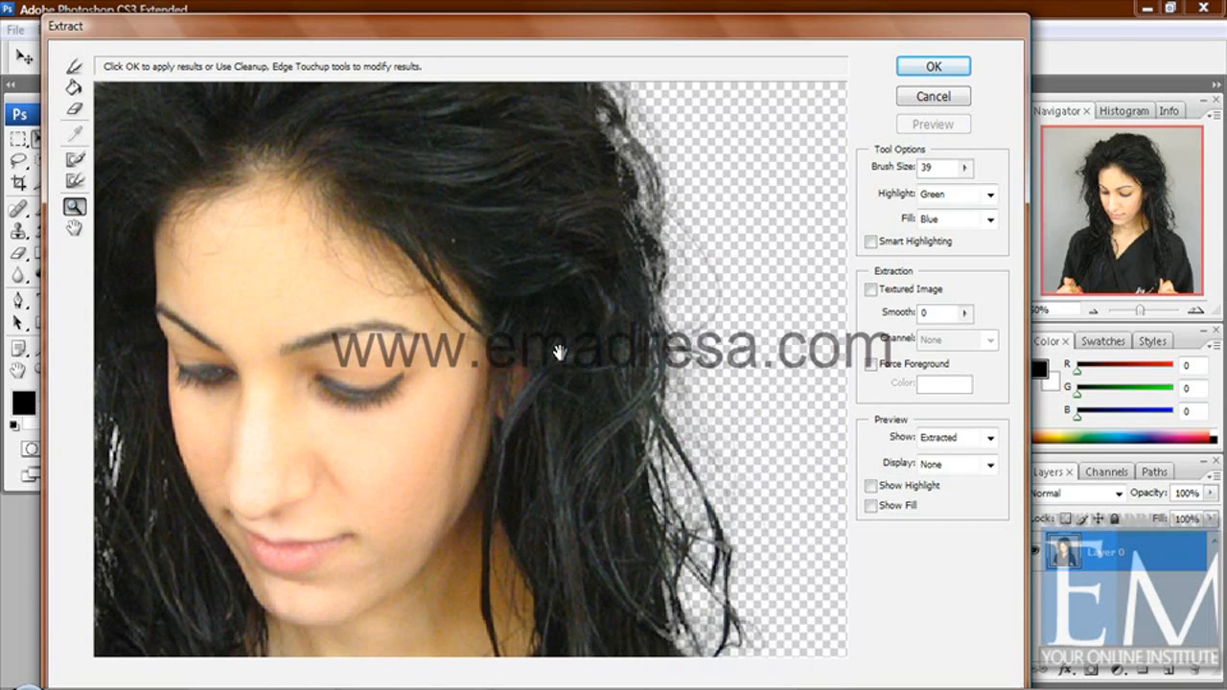
{"action": "left_click_drag", "start_coordinate": [591, 588], "coordinate": [589, 486]}
{"action": "left_click_drag", "start_coordinate": [608, 556], "coordinate": [605, 474]}
{"action": "left_click_drag", "start_coordinate": [708, 602], "coordinate": [617, 425]}
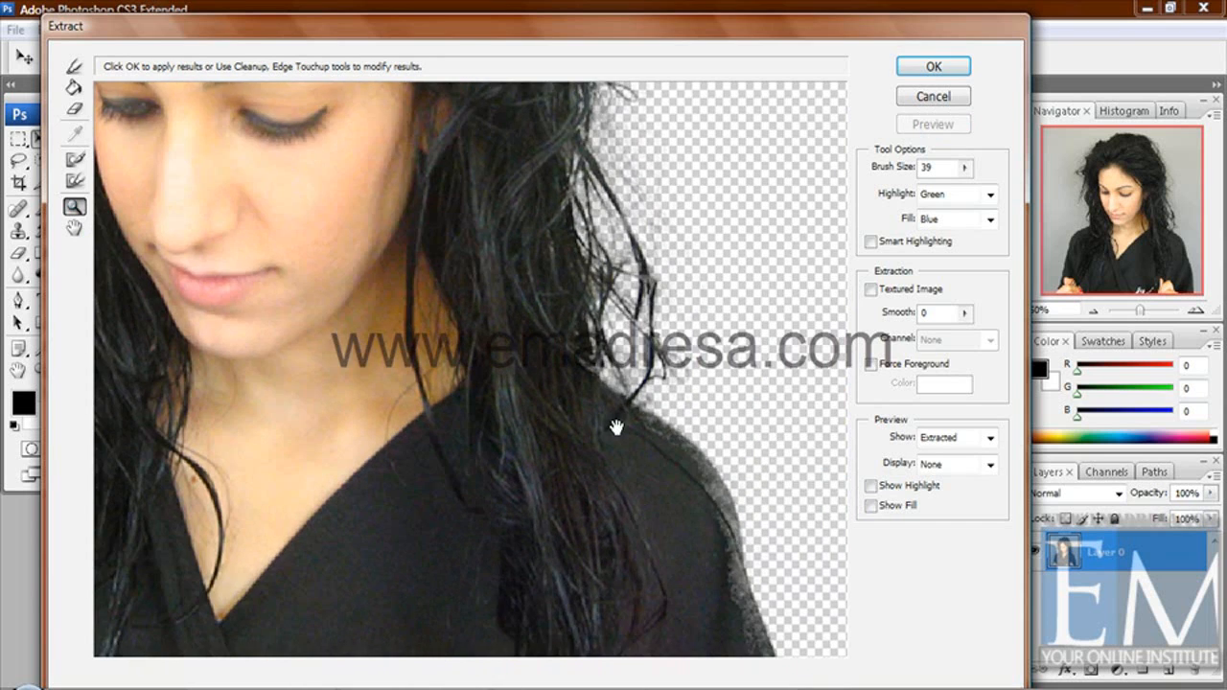
{"action": "left_click_drag", "start_coordinate": [623, 556], "coordinate": [588, 537]}
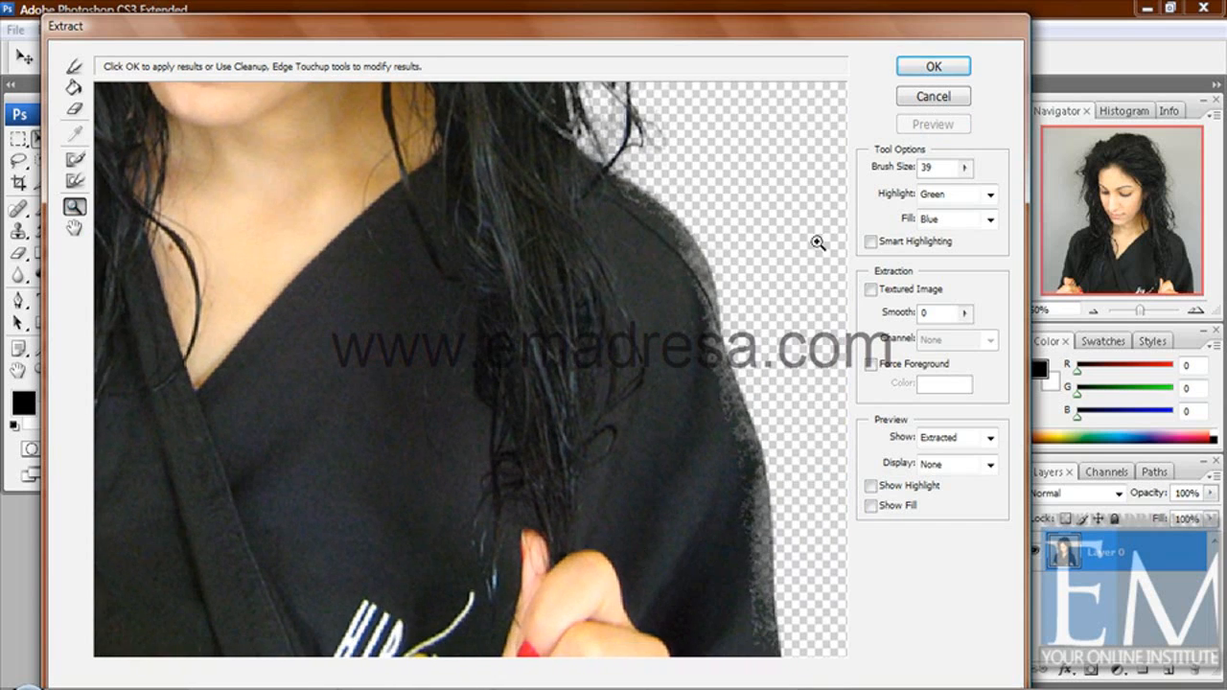
{"action": "left_click", "coordinate": [918, 66]}
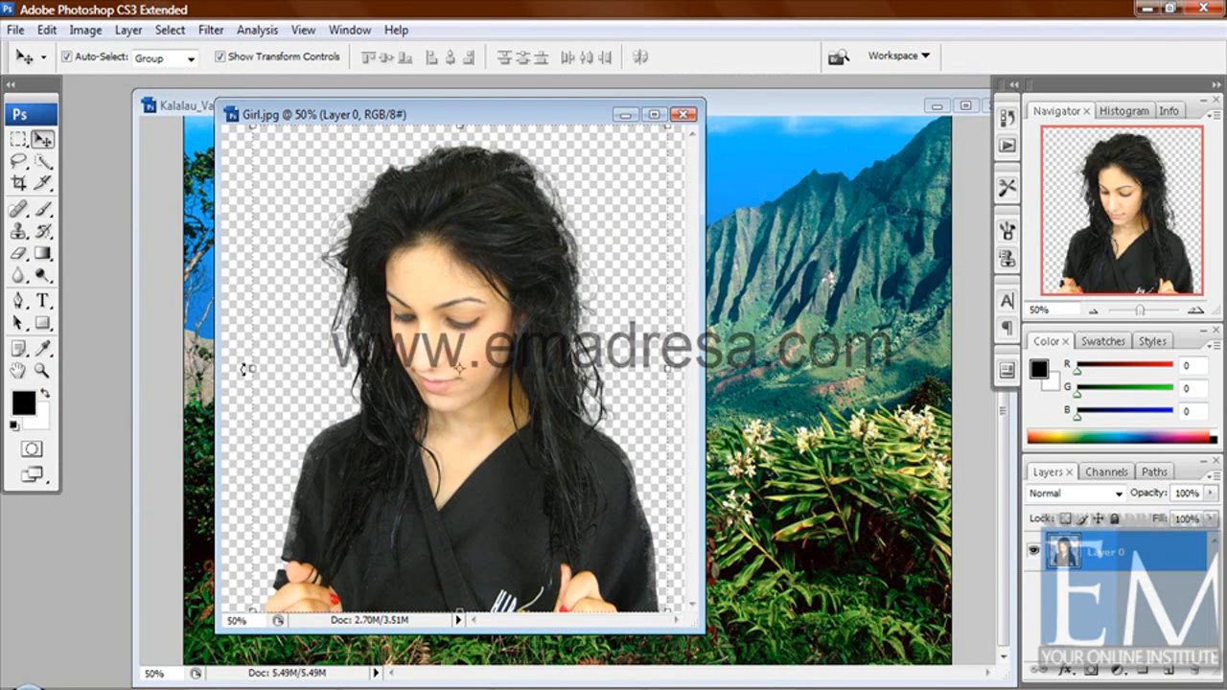
Enlarge the Girl.jpg window around the eroded shoulder edge at 200% and activate the History Brush Tool
{"action": "left_click", "coordinate": [43, 373]}
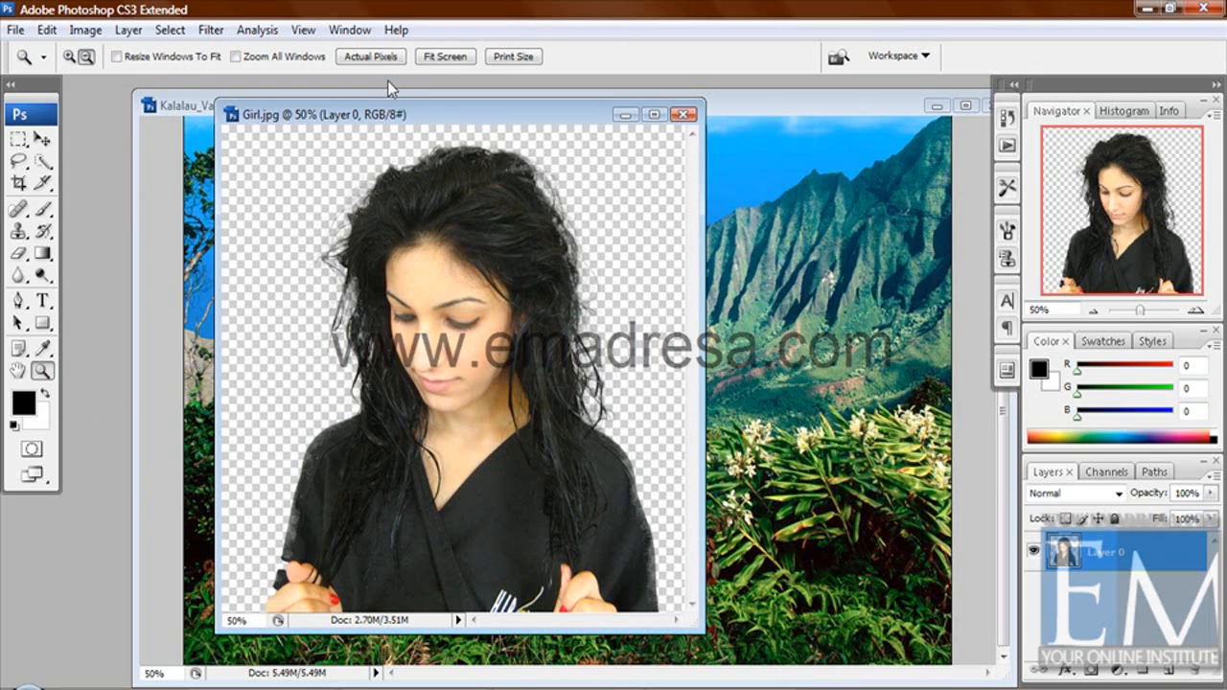
{"action": "left_click", "coordinate": [369, 59]}
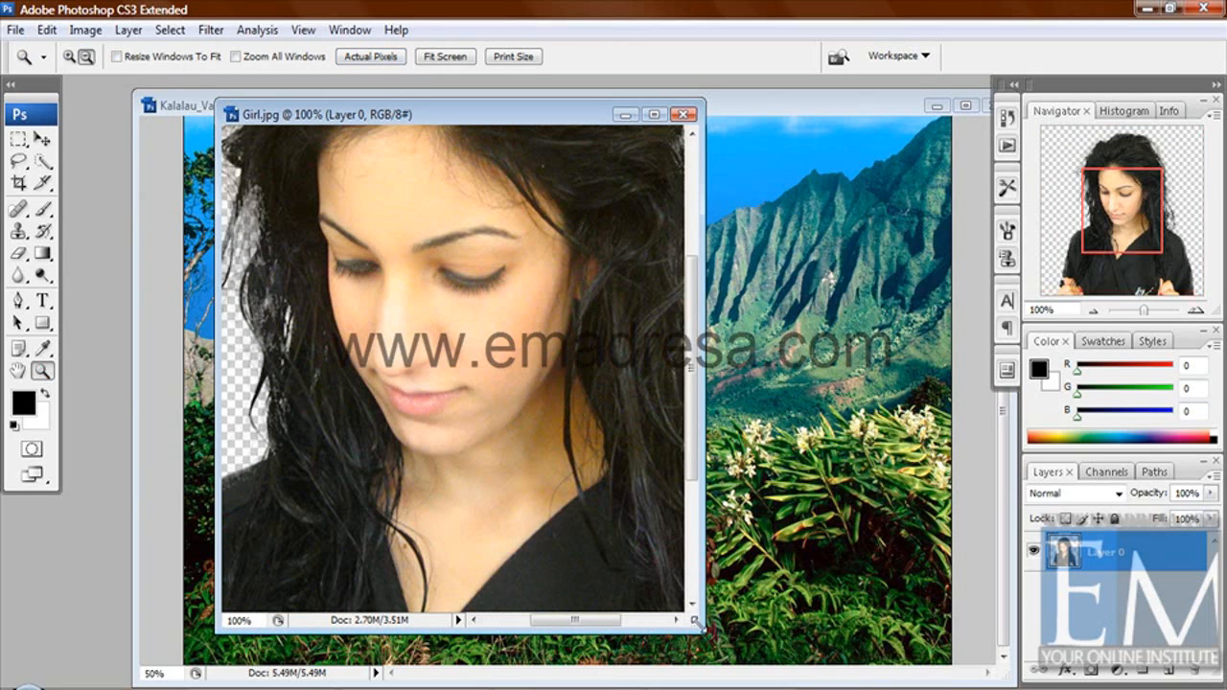
{"action": "left_click_drag", "start_coordinate": [697, 624], "coordinate": [858, 675]}
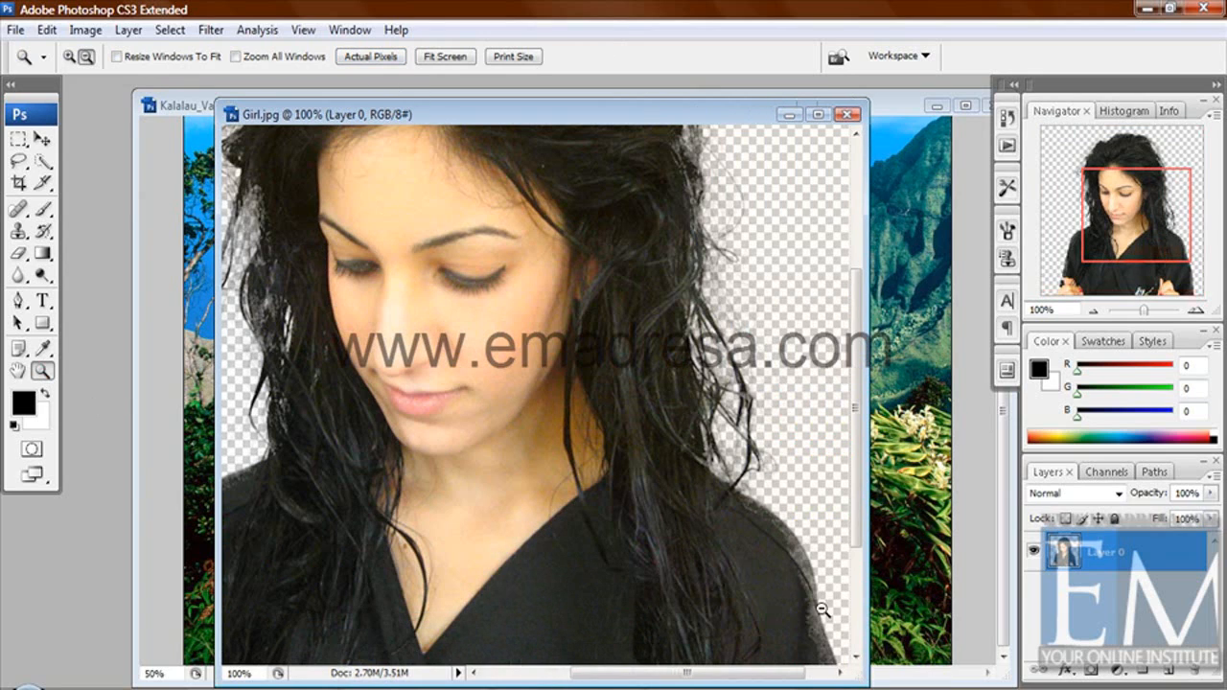
{"action": "left_click", "coordinate": [768, 595]}
{"action": "left_click_drag", "start_coordinate": [677, 565], "coordinate": [592, 509]}
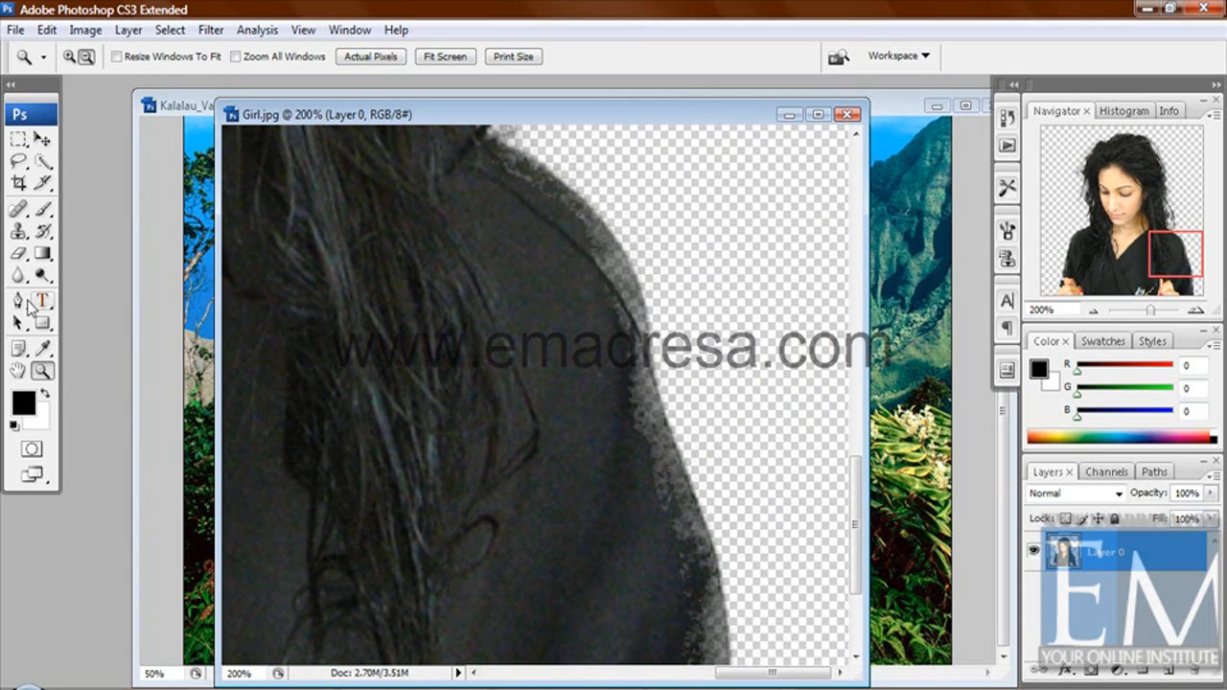
{"action": "left_click", "coordinate": [44, 233]}
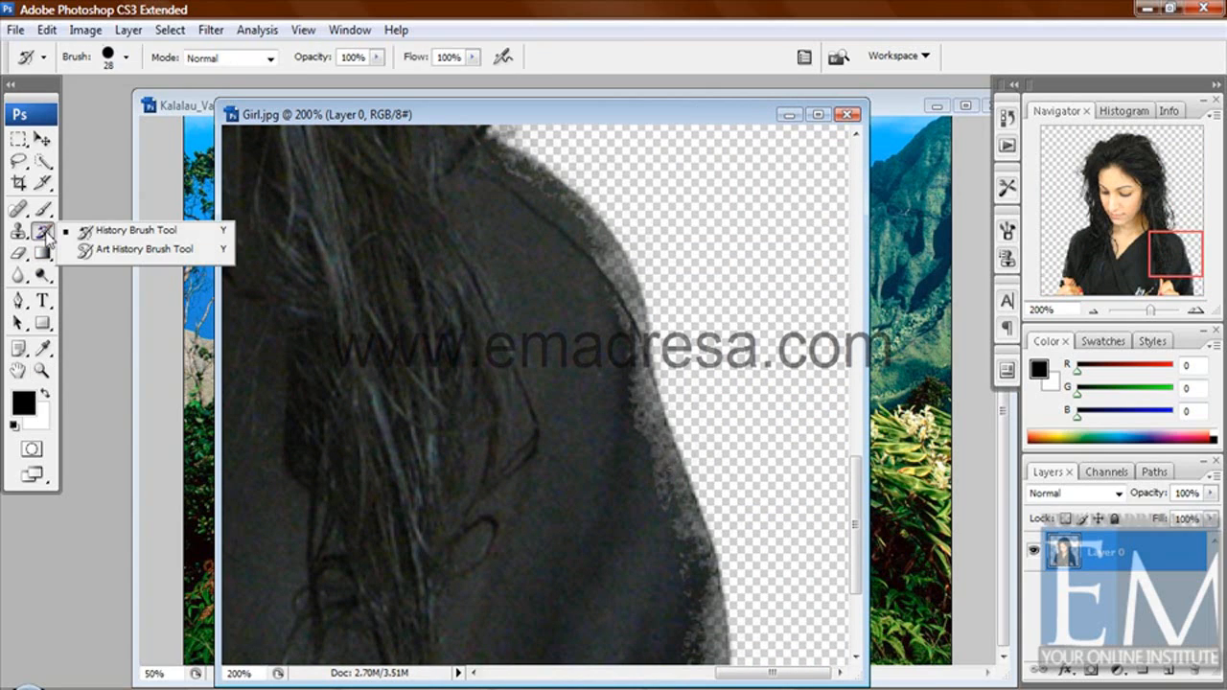
{"action": "left_click", "coordinate": [123, 232]}
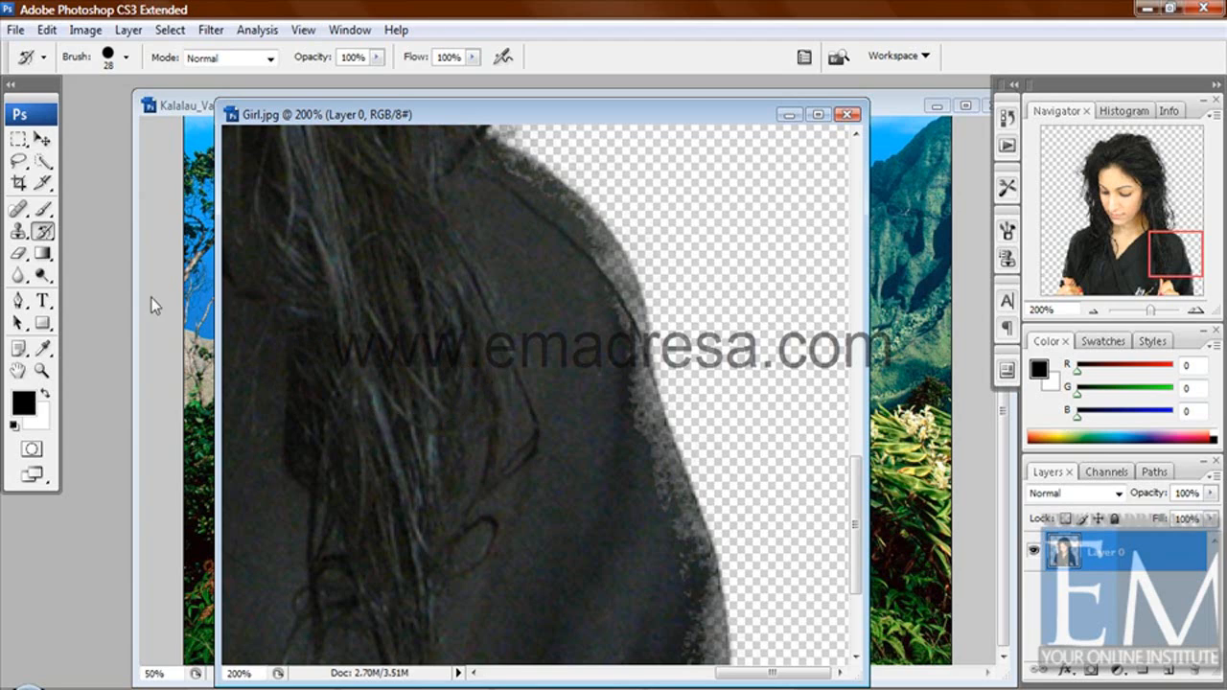
{"action": "mouse_move", "coordinate": [680, 502]}
{"action": "left_mouse_down"}
{"action": "mouse_move", "coordinate": [727, 425]}
{"action": "mouse_move", "coordinate": [709, 481]}
{"action": "mouse_move", "coordinate": [679, 414]}
{"action": "left_mouse_up"}
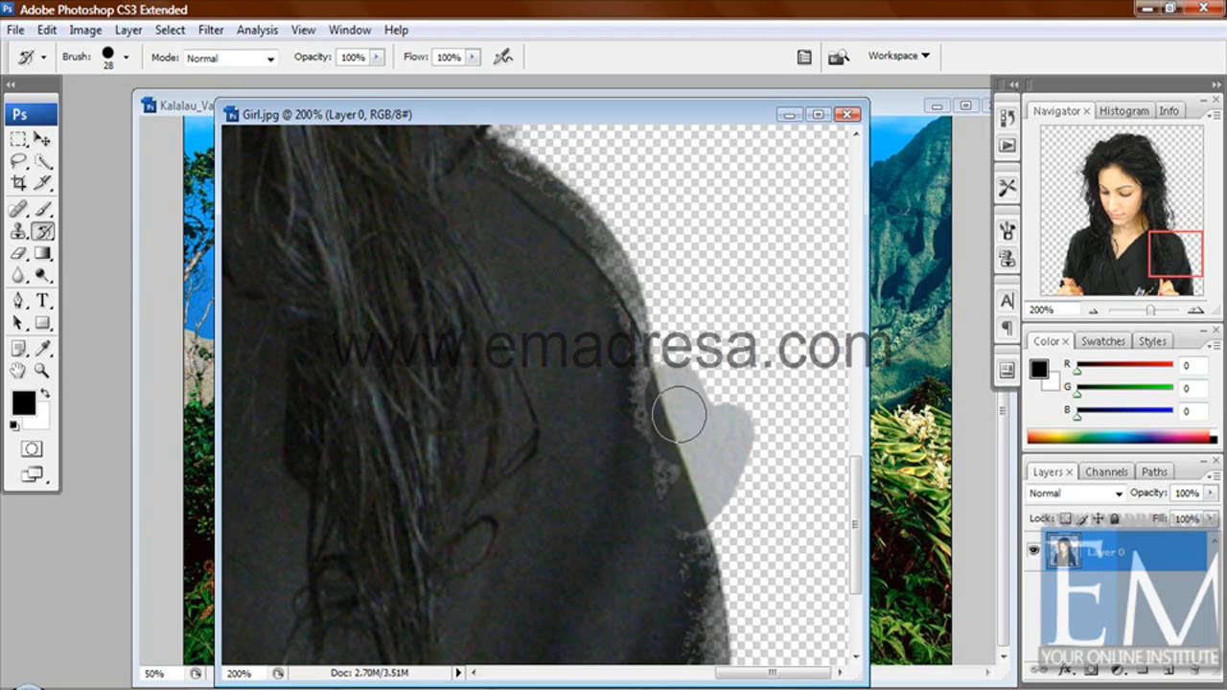
{"action": "key", "text": "ctrl+z"}
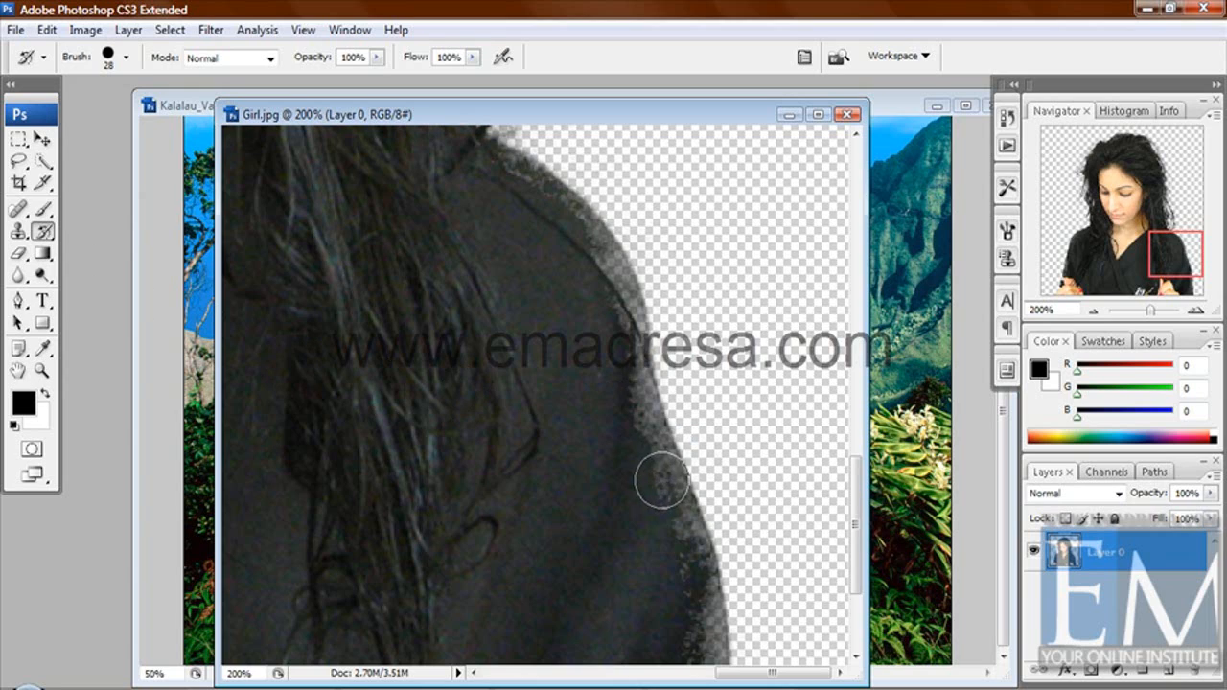
{"action": "mouse_move", "coordinate": [661, 480]}
{"action": "left_mouse_down"}
{"action": "mouse_move", "coordinate": [627, 375]}
{"action": "mouse_move", "coordinate": [635, 386]}
{"action": "left_mouse_up"}
{"action": "key", "text": "ctrl+z"}
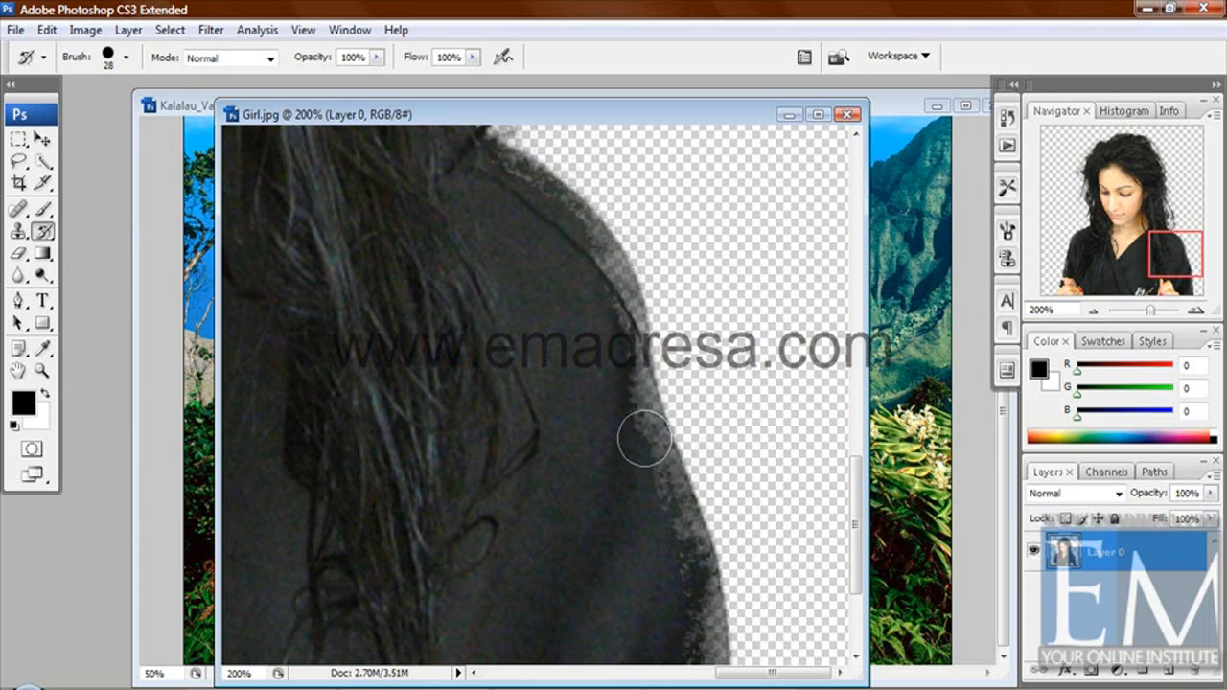
Restore the eroded shoulder and sleeve edge on the image's right side with the History Brush, staying inside the garment outline down to the bottom
{"action": "mouse_move", "coordinate": [646, 466]}
{"action": "left_mouse_down"}
{"action": "mouse_move", "coordinate": [636, 410]}
{"action": "mouse_move", "coordinate": [646, 461]}
{"action": "mouse_move", "coordinate": [632, 401]}
{"action": "left_mouse_up"}
{"action": "mouse_move", "coordinate": [628, 430]}
{"action": "left_mouse_down"}
{"action": "mouse_move", "coordinate": [631, 445]}
{"action": "mouse_move", "coordinate": [624, 370]}
{"action": "mouse_move", "coordinate": [636, 460]}
{"action": "mouse_move", "coordinate": [630, 438]}
{"action": "mouse_move", "coordinate": [546, 370]}
{"action": "mouse_move", "coordinate": [501, 359]}
{"action": "mouse_move", "coordinate": [462, 372]}
{"action": "left_mouse_up"}
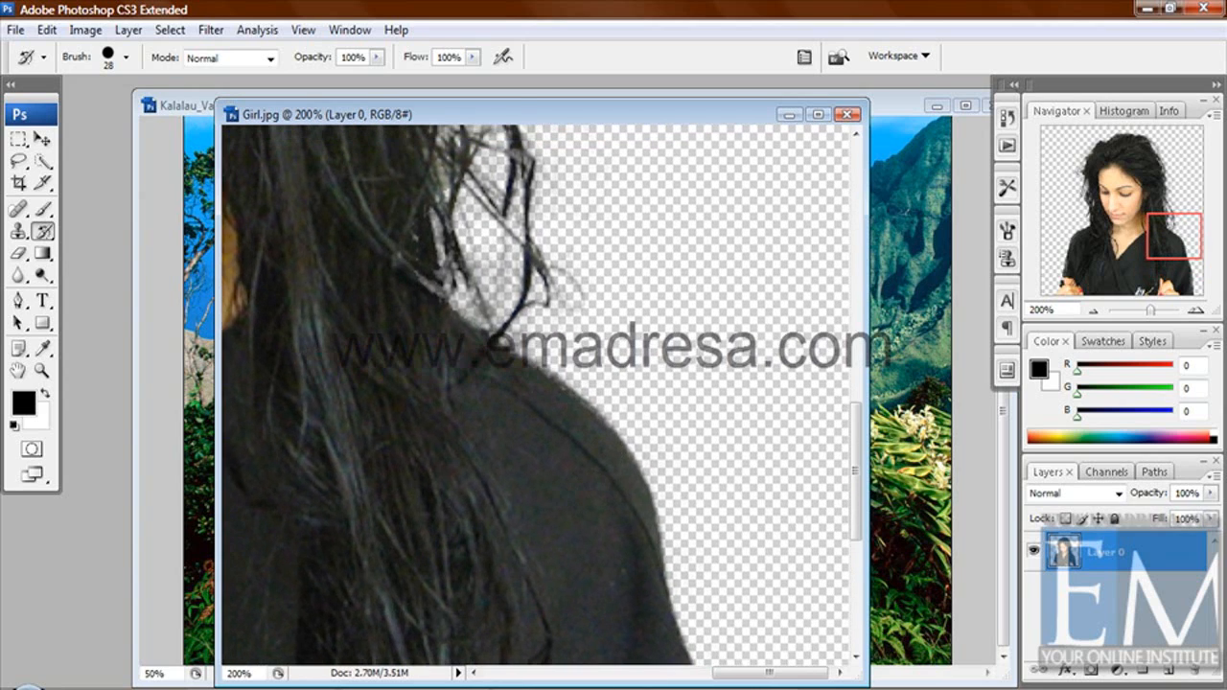
{"action": "mouse_move", "coordinate": [595, 474]}
{"action": "left_mouse_down"}
{"action": "mouse_move", "coordinate": [575, 435]}
{"action": "mouse_move", "coordinate": [524, 395]}
{"action": "left_mouse_up"}
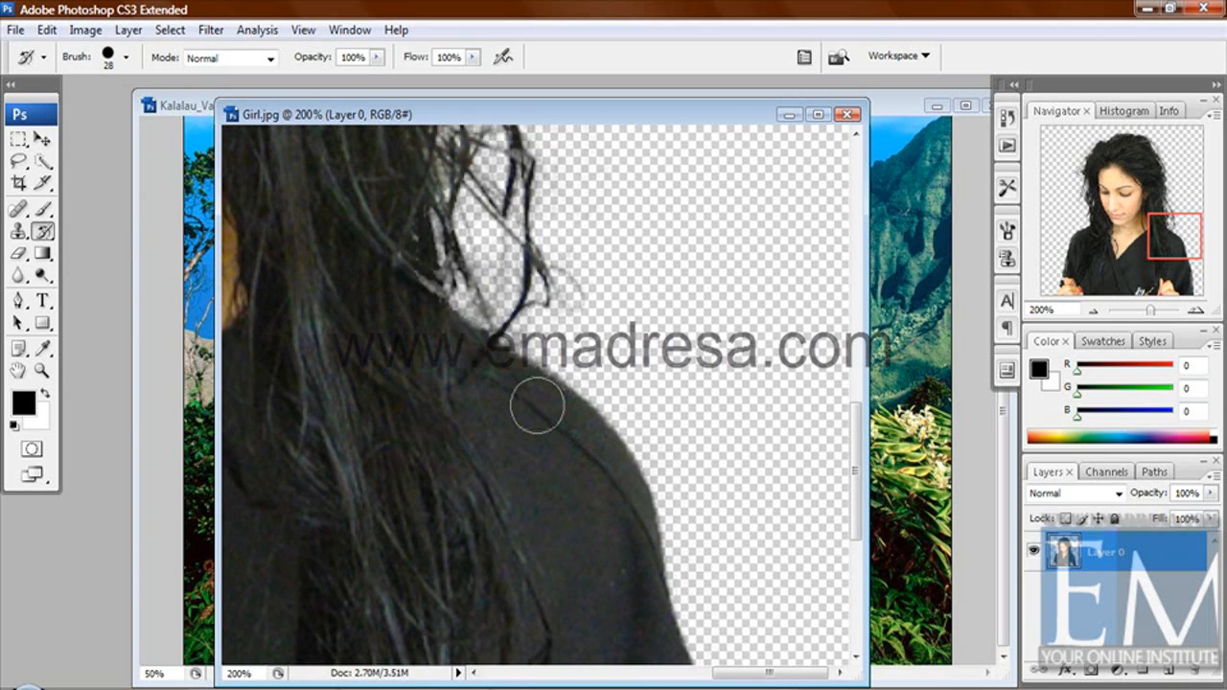
{"action": "left_click_drag", "start_coordinate": [578, 633], "coordinate": [566, 390]}
{"action": "left_click_drag", "start_coordinate": [589, 599], "coordinate": [600, 427]}
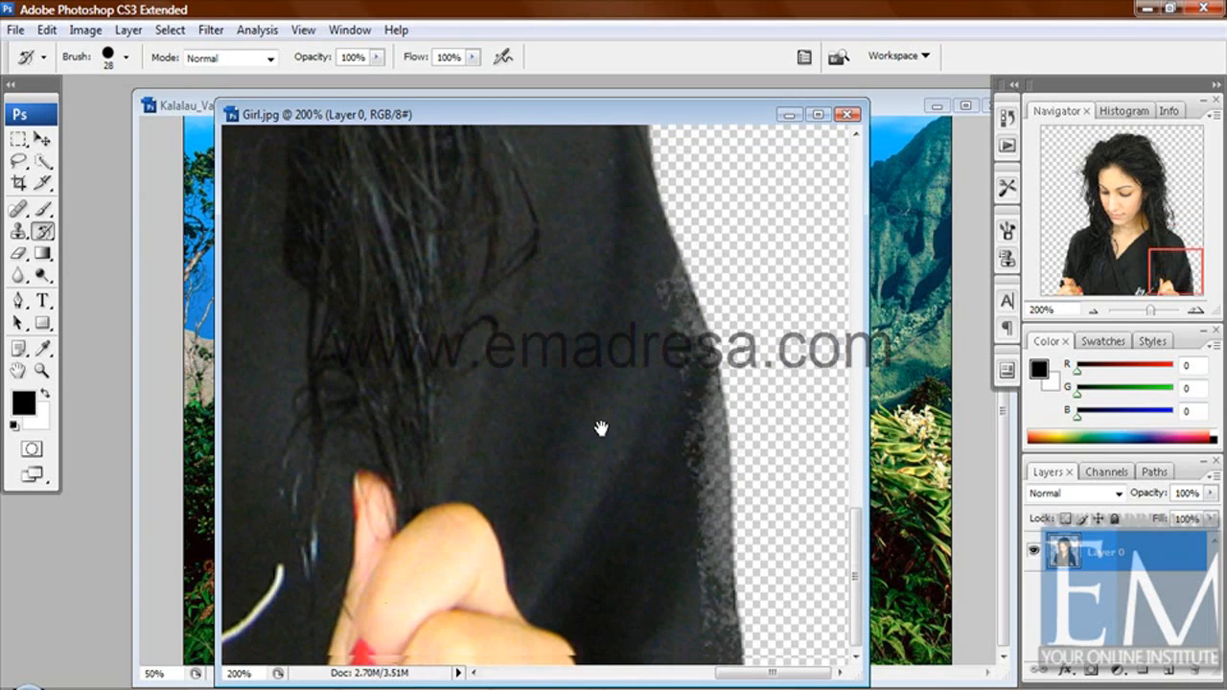
{"action": "mouse_move", "coordinate": [703, 588]}
{"action": "left_mouse_down"}
{"action": "mouse_move", "coordinate": [691, 427]}
{"action": "mouse_move", "coordinate": [703, 433]}
{"action": "mouse_move", "coordinate": [651, 275]}
{"action": "mouse_move", "coordinate": [689, 375]}
{"action": "left_mouse_up"}
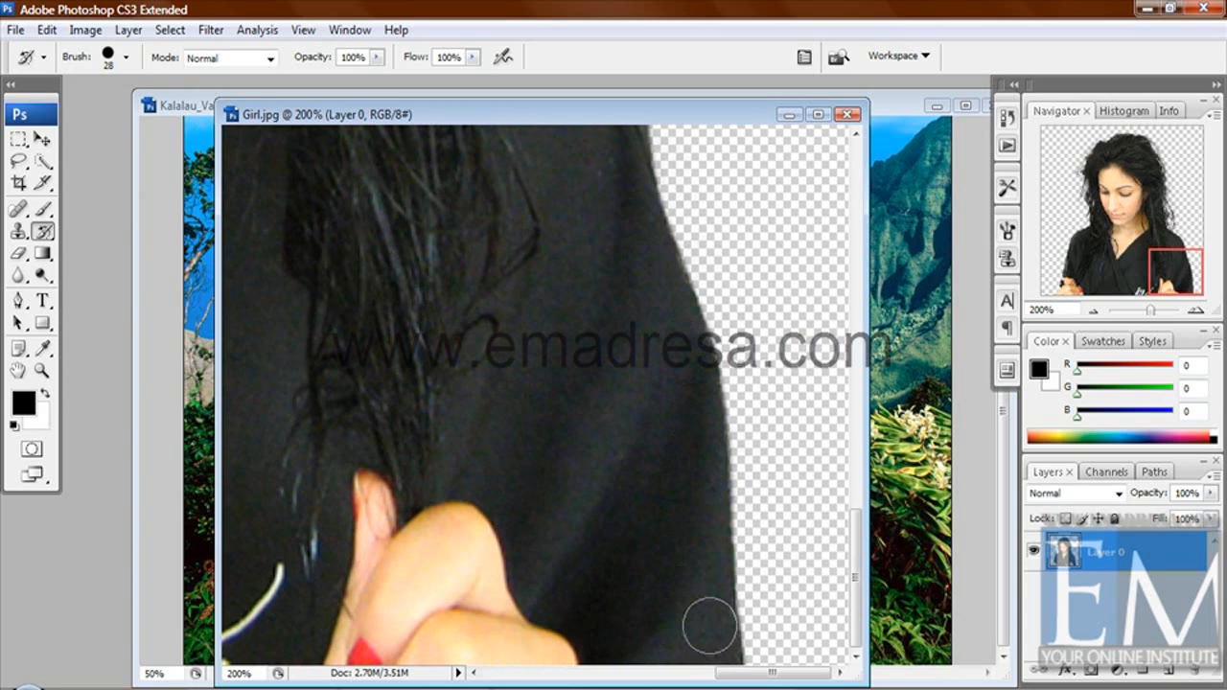
Paint back the eroded sleeve edge on the image's left side, from above the hand up and over the shoulder
{"action": "mouse_move", "coordinate": [641, 553]}
{"action": "left_mouse_down"}
{"action": "mouse_move", "coordinate": [298, 537]}
{"action": "mouse_move", "coordinate": [729, 499]}
{"action": "mouse_move", "coordinate": [447, 498]}
{"action": "left_mouse_up"}
{"action": "mouse_move", "coordinate": [412, 542]}
{"action": "left_mouse_down"}
{"action": "mouse_move", "coordinate": [388, 556]}
{"action": "mouse_move", "coordinate": [383, 547]}
{"action": "mouse_move", "coordinate": [411, 460]}
{"action": "mouse_move", "coordinate": [406, 498]}
{"action": "mouse_move", "coordinate": [411, 432]}
{"action": "mouse_move", "coordinate": [438, 471]}
{"action": "mouse_move", "coordinate": [436, 583]}
{"action": "left_mouse_up"}
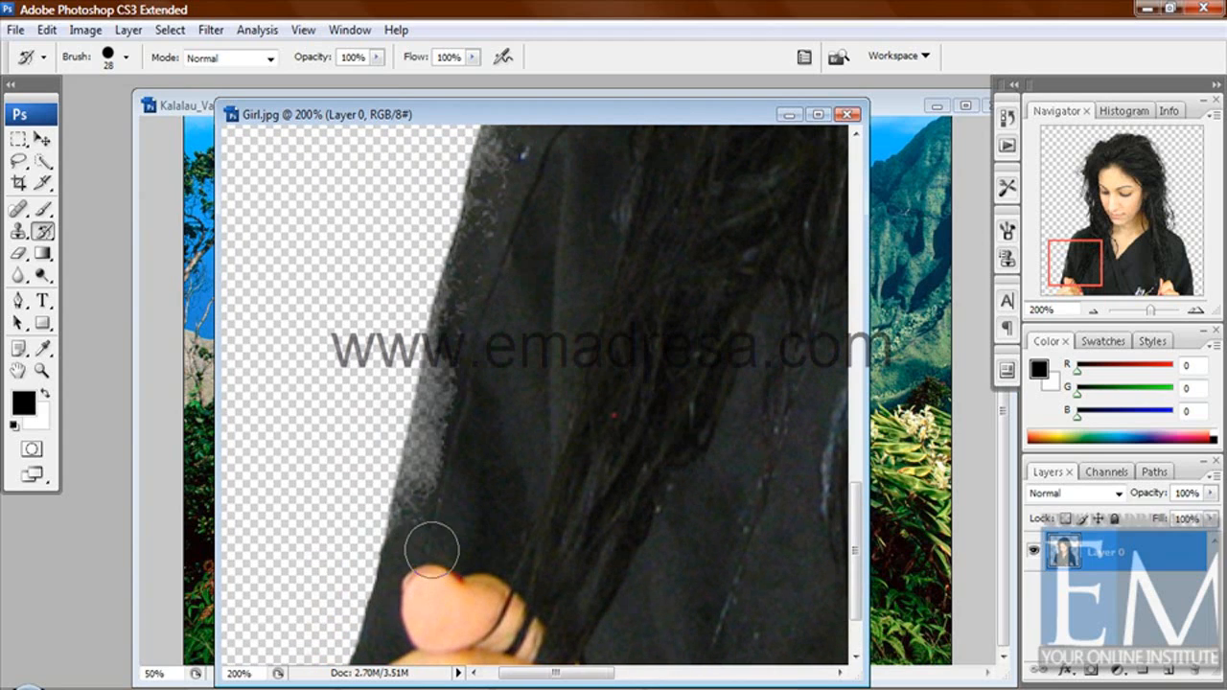
{"action": "mouse_move", "coordinate": [419, 526]}
{"action": "left_mouse_down"}
{"action": "mouse_move", "coordinate": [416, 540]}
{"action": "mouse_move", "coordinate": [423, 491]}
{"action": "mouse_move", "coordinate": [428, 555]}
{"action": "left_mouse_up"}
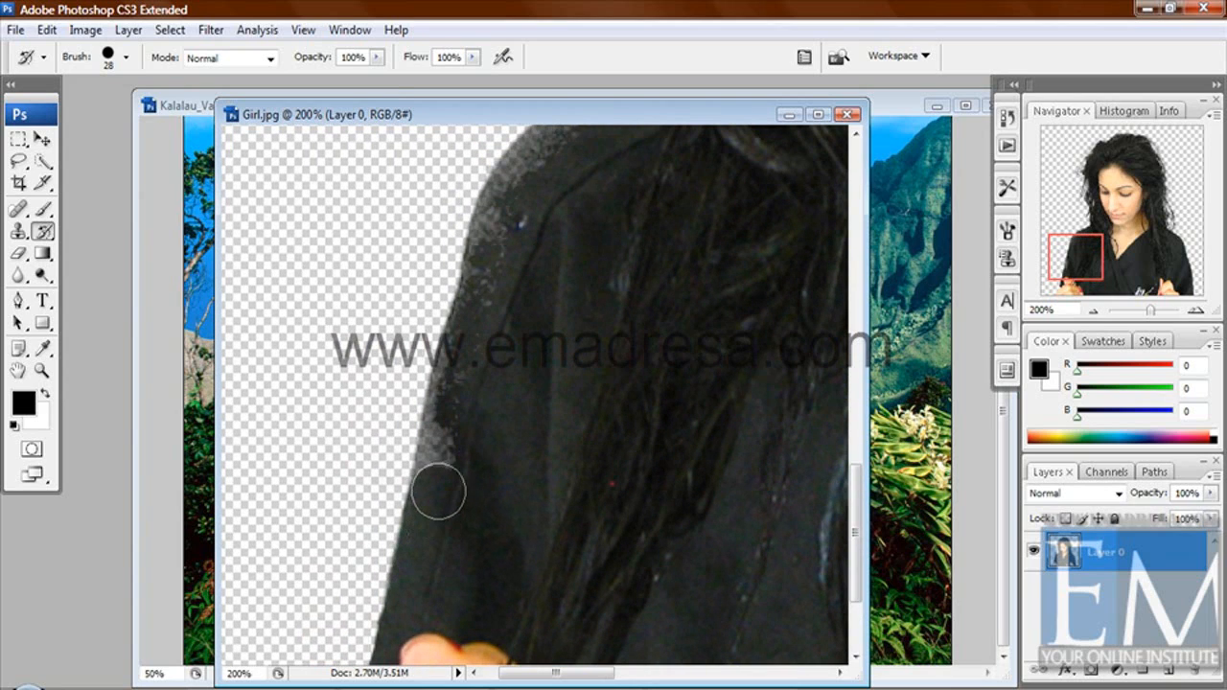
{"action": "left_click_drag", "start_coordinate": [447, 434], "coordinate": [440, 561]}
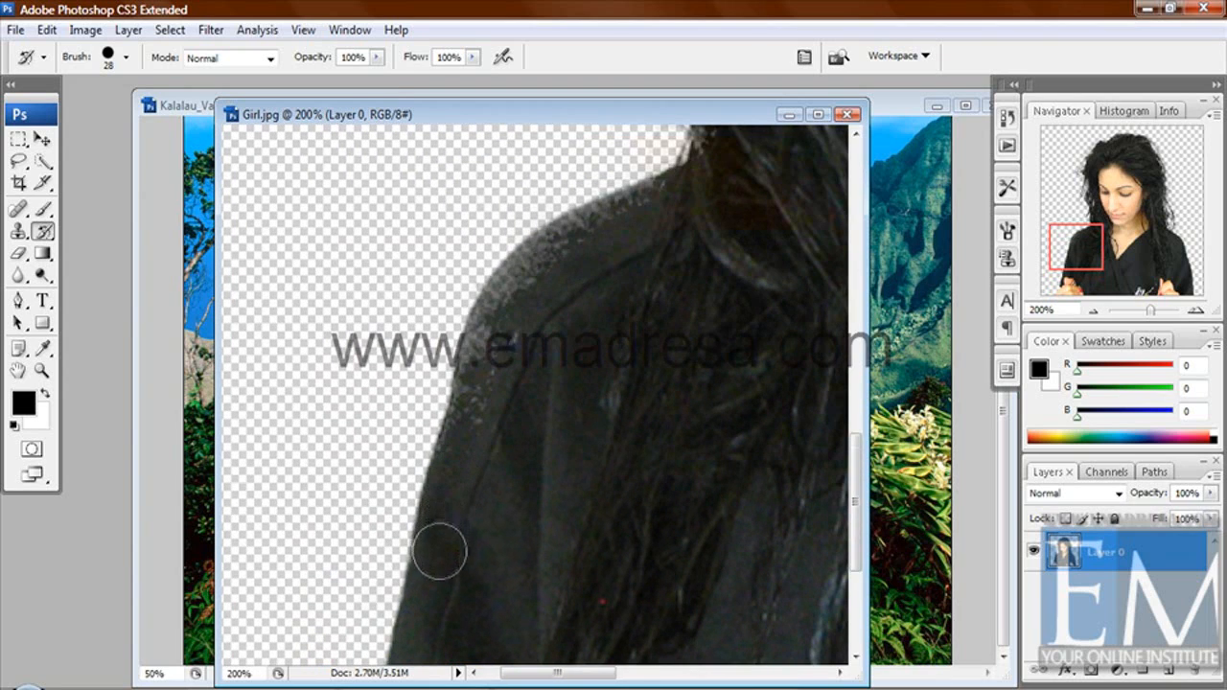
{"action": "mouse_move", "coordinate": [438, 548]}
{"action": "left_mouse_down"}
{"action": "mouse_move", "coordinate": [447, 584]}
{"action": "mouse_move", "coordinate": [436, 548]}
{"action": "left_mouse_up"}
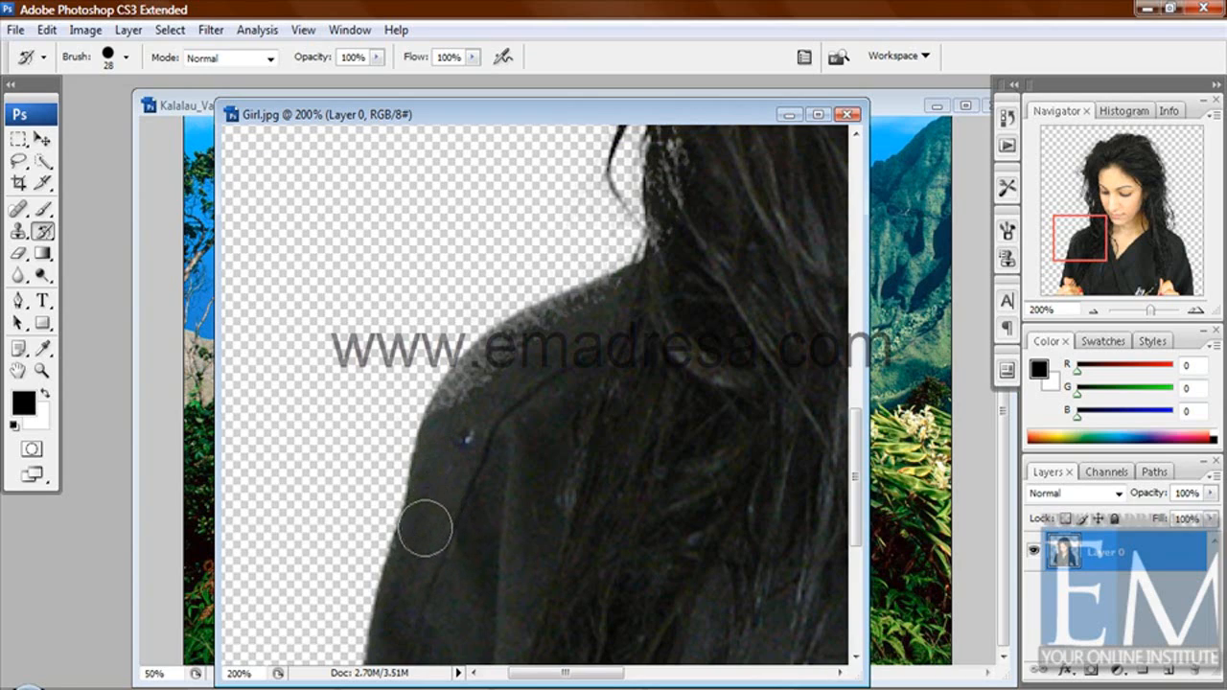
{"action": "mouse_move", "coordinate": [416, 556]}
{"action": "left_mouse_down"}
{"action": "mouse_move", "coordinate": [488, 454]}
{"action": "mouse_move", "coordinate": [400, 497]}
{"action": "mouse_move", "coordinate": [426, 471]}
{"action": "mouse_move", "coordinate": [411, 482]}
{"action": "mouse_move", "coordinate": [471, 435]}
{"action": "mouse_move", "coordinate": [550, 408]}
{"action": "mouse_move", "coordinate": [492, 427]}
{"action": "mouse_move", "coordinate": [556, 403]}
{"action": "left_mouse_up"}
Restore the eroded lower hair just above the shoulder on the image's left side, keeping the brush inside the dark hair
{"action": "mouse_move", "coordinate": [627, 425]}
{"action": "left_mouse_down"}
{"action": "mouse_move", "coordinate": [492, 500]}
{"action": "mouse_move", "coordinate": [498, 621]}
{"action": "left_mouse_up"}
{"action": "left_click_drag", "start_coordinate": [535, 584], "coordinate": [550, 575]}
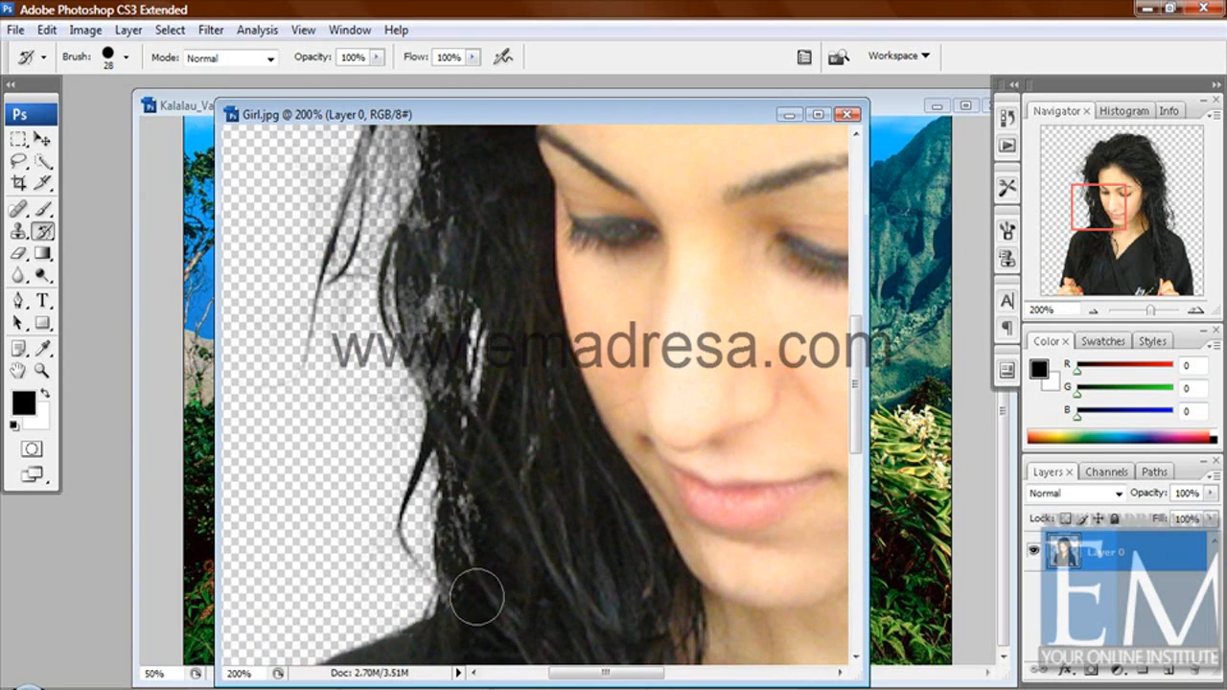
{"action": "mouse_move", "coordinate": [474, 588]}
{"action": "left_mouse_down"}
{"action": "mouse_move", "coordinate": [461, 521]}
{"action": "mouse_move", "coordinate": [466, 532]}
{"action": "mouse_move", "coordinate": [470, 491]}
{"action": "left_mouse_up"}
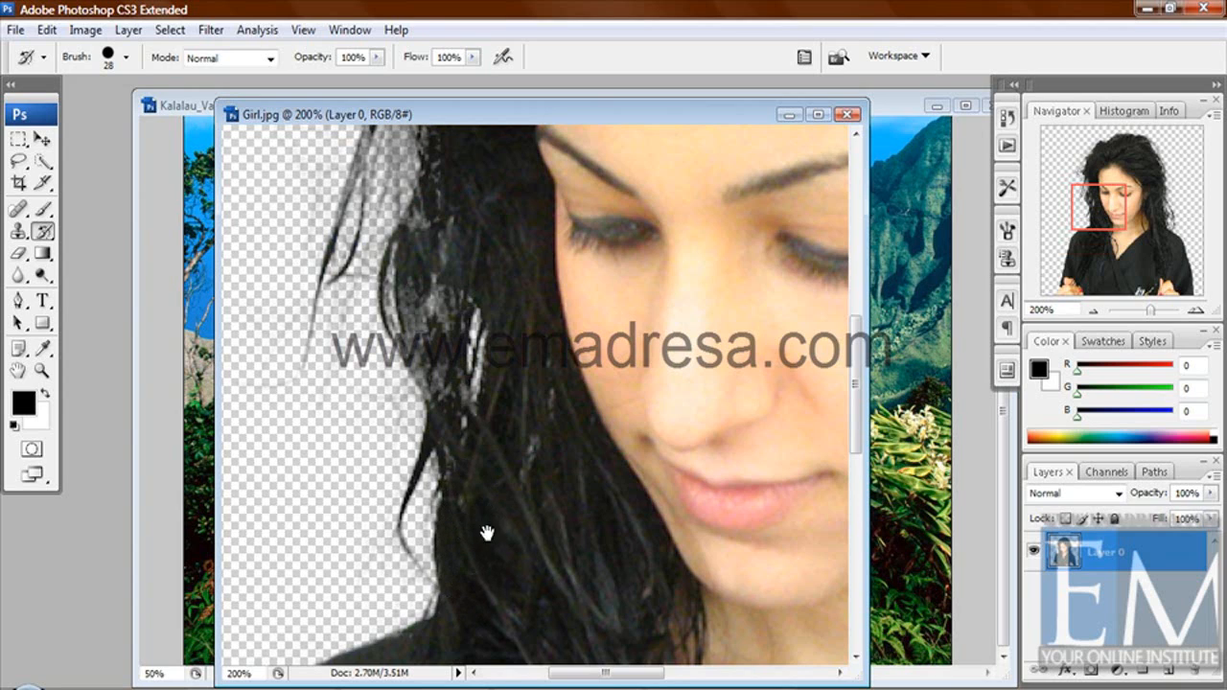
Set the History Brush diameter to 20 px and restore the patchy hair beside the face on the image's left side
{"action": "left_click_drag", "start_coordinate": [487, 533], "coordinate": [507, 626]}
{"action": "right_click", "coordinate": [526, 578]}
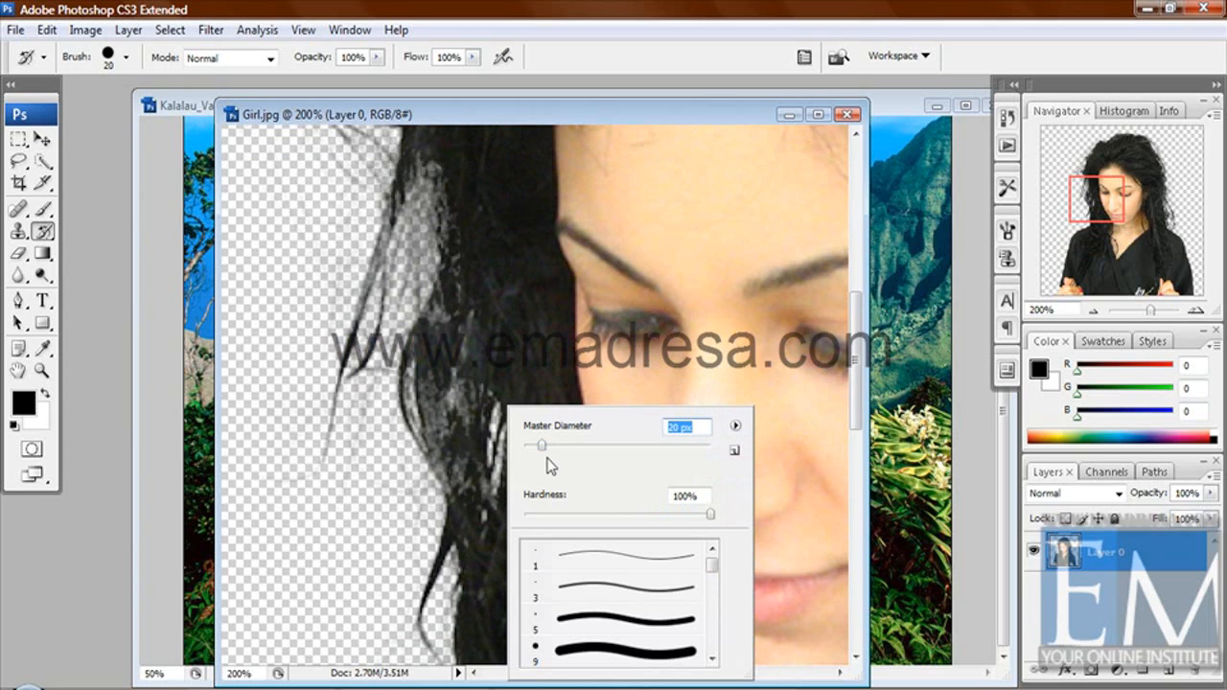
{"action": "key", "text": "Return"}
{"action": "mouse_move", "coordinate": [477, 521]}
{"action": "left_mouse_down"}
{"action": "mouse_move", "coordinate": [438, 420]}
{"action": "mouse_move", "coordinate": [460, 425]}
{"action": "mouse_move", "coordinate": [477, 535]}
{"action": "left_mouse_up"}
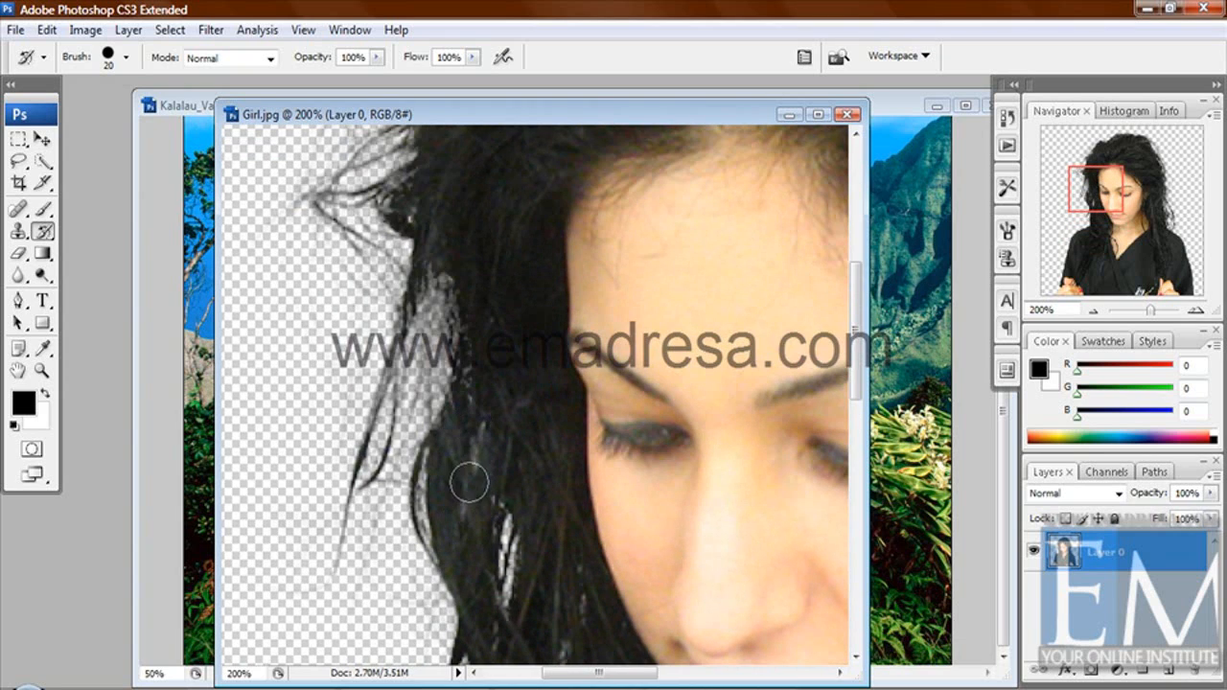
{"action": "mouse_move", "coordinate": [469, 434]}
{"action": "left_mouse_down"}
{"action": "mouse_move", "coordinate": [467, 498]}
{"action": "mouse_move", "coordinate": [444, 353]}
{"action": "left_mouse_up"}
{"action": "mouse_move", "coordinate": [479, 423]}
{"action": "left_mouse_down"}
{"action": "mouse_move", "coordinate": [403, 493]}
{"action": "mouse_move", "coordinate": [402, 479]}
{"action": "left_mouse_up"}
{"action": "mouse_move", "coordinate": [377, 435]}
{"action": "left_mouse_down"}
{"action": "mouse_move", "coordinate": [370, 414]}
{"action": "mouse_move", "coordinate": [400, 401]}
{"action": "mouse_move", "coordinate": [372, 428]}
{"action": "mouse_move", "coordinate": [393, 447]}
{"action": "mouse_move", "coordinate": [392, 496]}
{"action": "left_mouse_up"}
Paint back the faded hair along the crown from the image's left side to its right, keeping inside the fine outer strands
{"action": "key", "text": "space"}
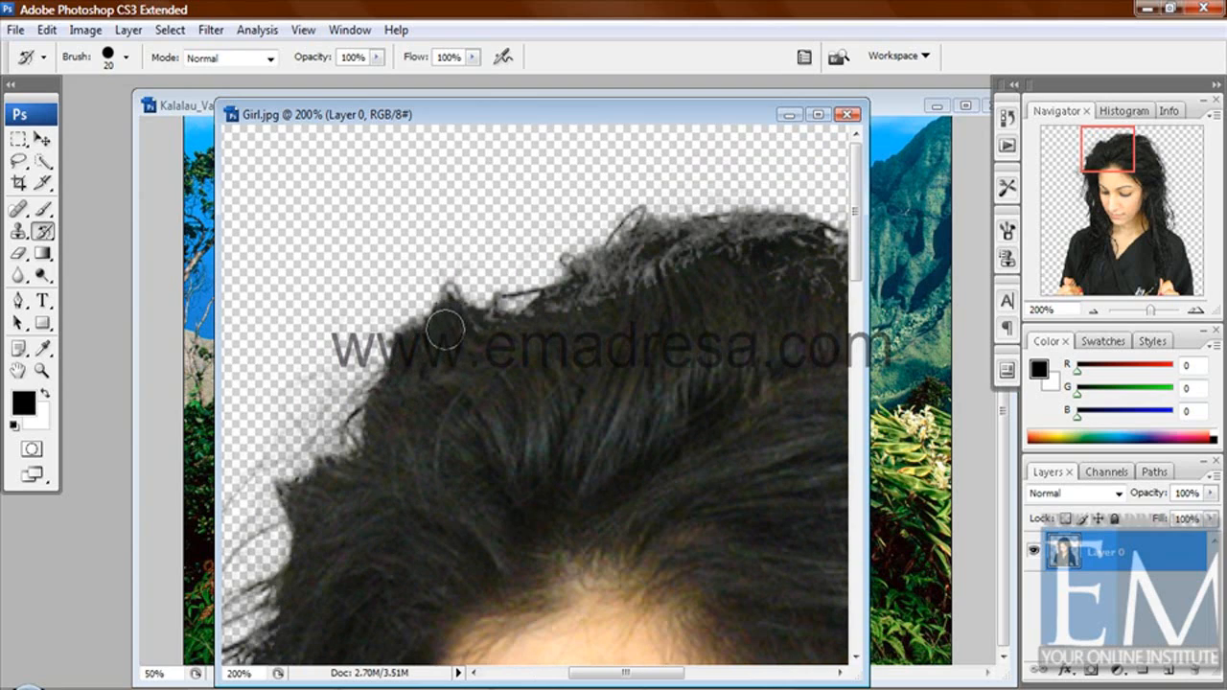
{"action": "mouse_move", "coordinate": [413, 345]}
{"action": "left_mouse_down"}
{"action": "mouse_move", "coordinate": [408, 413]}
{"action": "mouse_move", "coordinate": [428, 366]}
{"action": "left_mouse_up"}
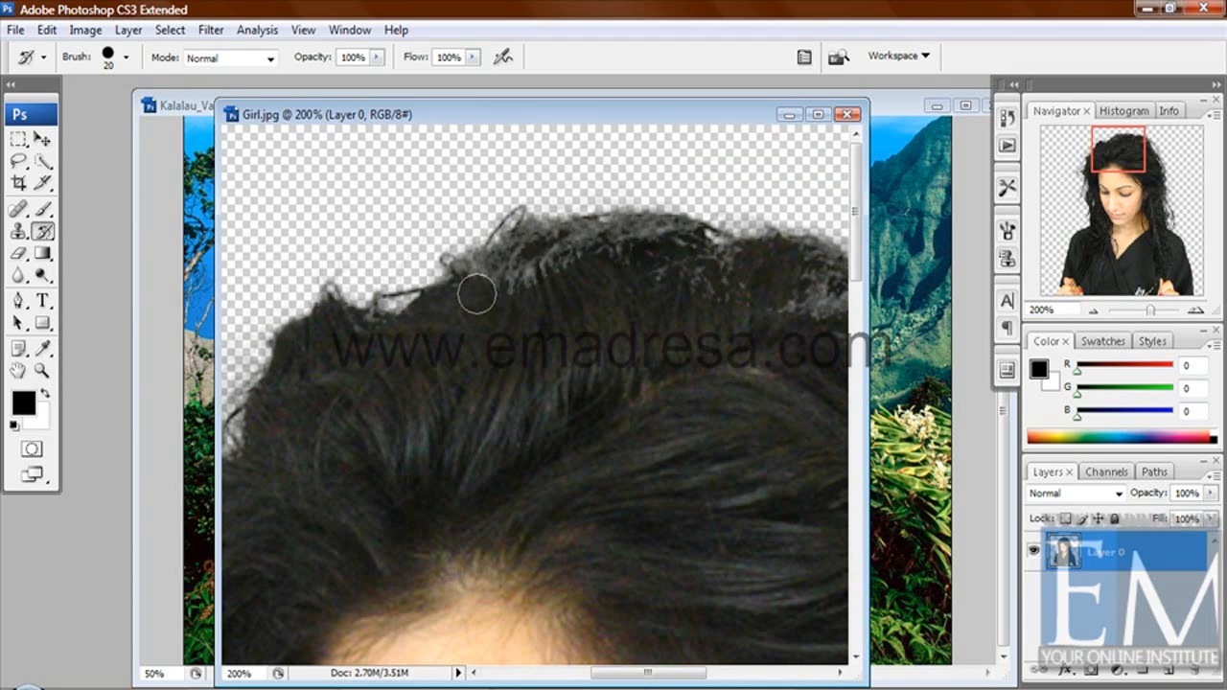
{"action": "mouse_move", "coordinate": [477, 294]}
{"action": "left_mouse_down"}
{"action": "mouse_move", "coordinate": [471, 280]}
{"action": "mouse_move", "coordinate": [504, 277]}
{"action": "left_mouse_up"}
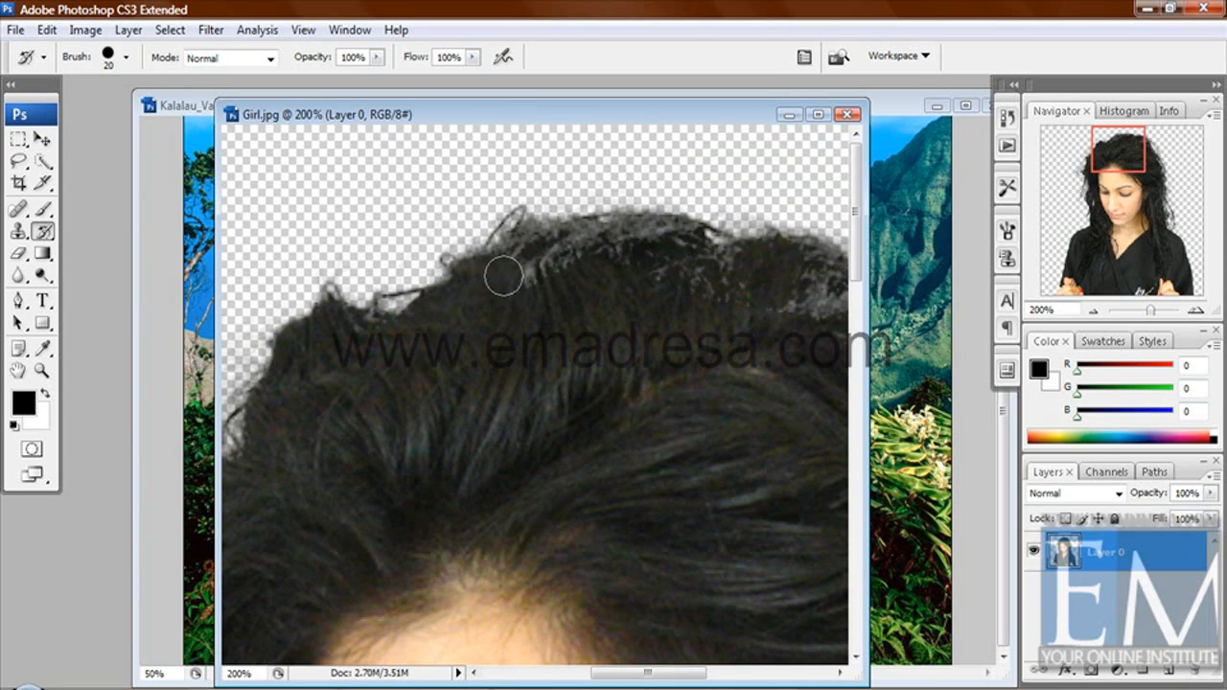
{"action": "left_click_drag", "start_coordinate": [518, 321], "coordinate": [438, 324]}
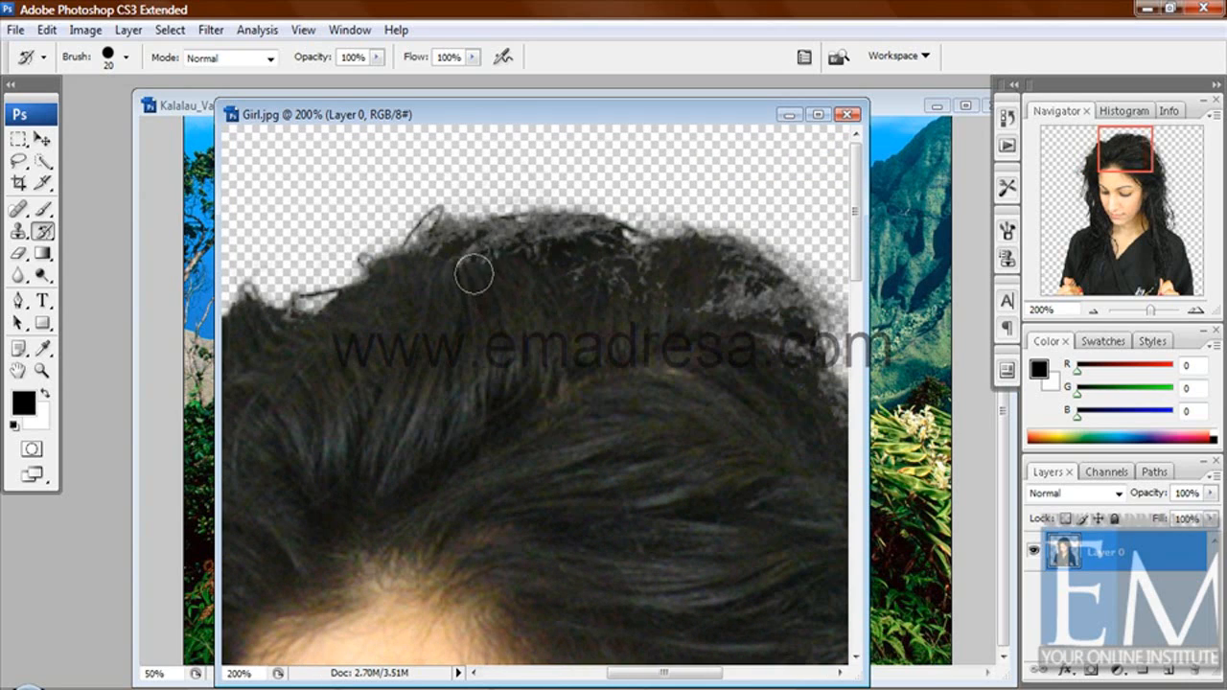
{"action": "mouse_move", "coordinate": [474, 274]}
{"action": "left_mouse_down"}
{"action": "mouse_move", "coordinate": [479, 258]}
{"action": "mouse_move", "coordinate": [435, 263]}
{"action": "mouse_move", "coordinate": [438, 250]}
{"action": "mouse_move", "coordinate": [495, 241]}
{"action": "mouse_move", "coordinate": [437, 305]}
{"action": "mouse_move", "coordinate": [540, 279]}
{"action": "mouse_move", "coordinate": [522, 242]}
{"action": "mouse_move", "coordinate": [502, 236]}
{"action": "mouse_move", "coordinate": [403, 237]}
{"action": "left_mouse_up"}
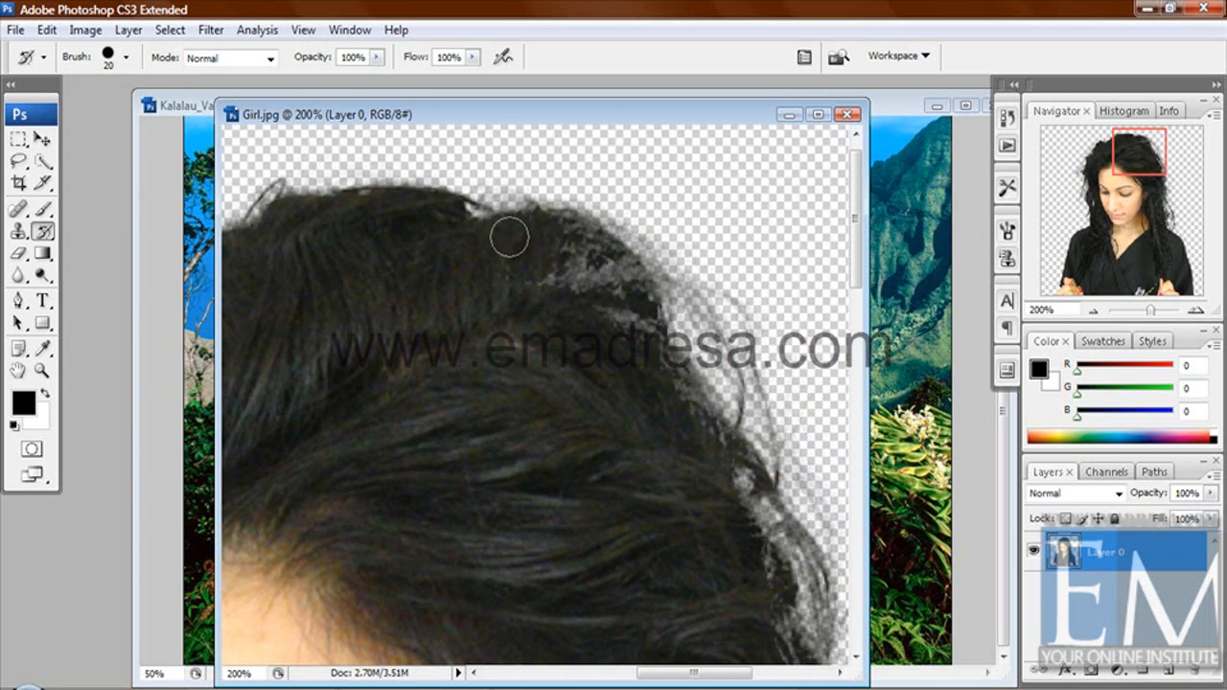
{"action": "mouse_move", "coordinate": [531, 233]}
{"action": "left_mouse_down"}
{"action": "mouse_move", "coordinate": [564, 248]}
{"action": "mouse_move", "coordinate": [562, 234]}
{"action": "mouse_move", "coordinate": [626, 285]}
{"action": "mouse_move", "coordinate": [490, 274]}
{"action": "left_mouse_up"}
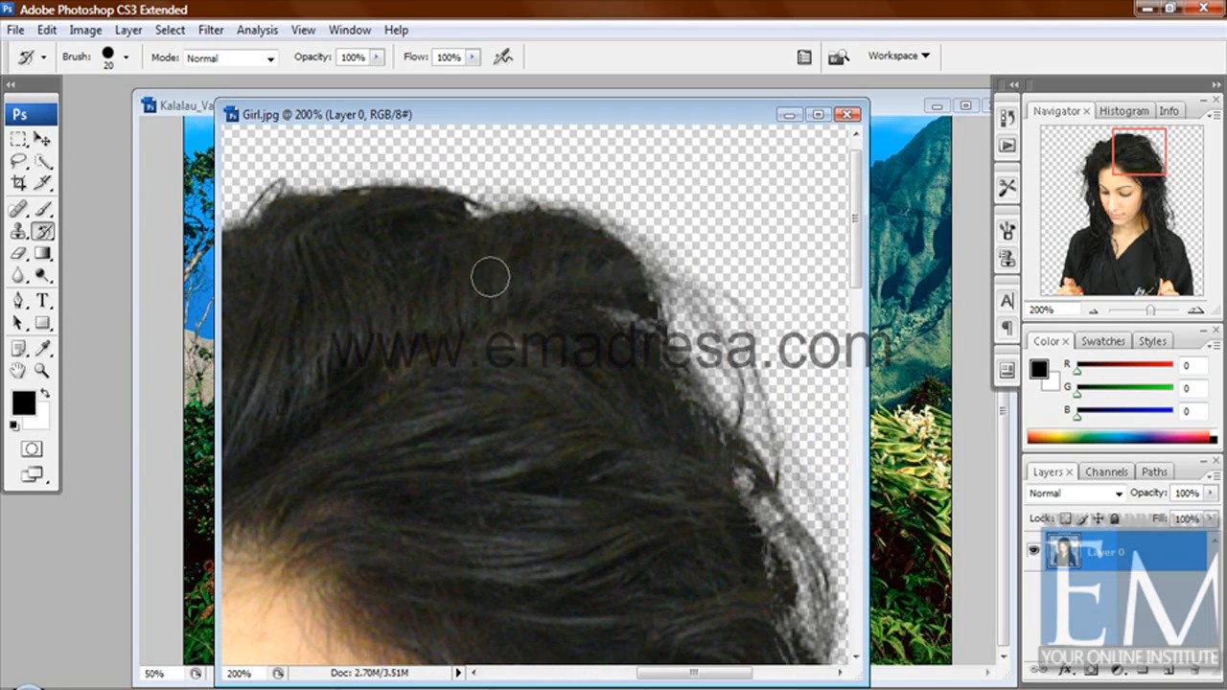
{"action": "mouse_move", "coordinate": [614, 367]}
{"action": "left_mouse_down"}
{"action": "mouse_move", "coordinate": [545, 309]}
{"action": "mouse_move", "coordinate": [537, 272]}
{"action": "mouse_move", "coordinate": [601, 349]}
{"action": "mouse_move", "coordinate": [574, 311]}
{"action": "left_mouse_up"}
Set the History Brush diameter to 7 px and restore the eroded hair just above the shoulder on the image's right side
{"action": "mouse_move", "coordinate": [666, 633]}
{"action": "left_mouse_down"}
{"action": "mouse_move", "coordinate": [402, 332]}
{"action": "mouse_move", "coordinate": [386, 115]}
{"action": "left_mouse_up"}
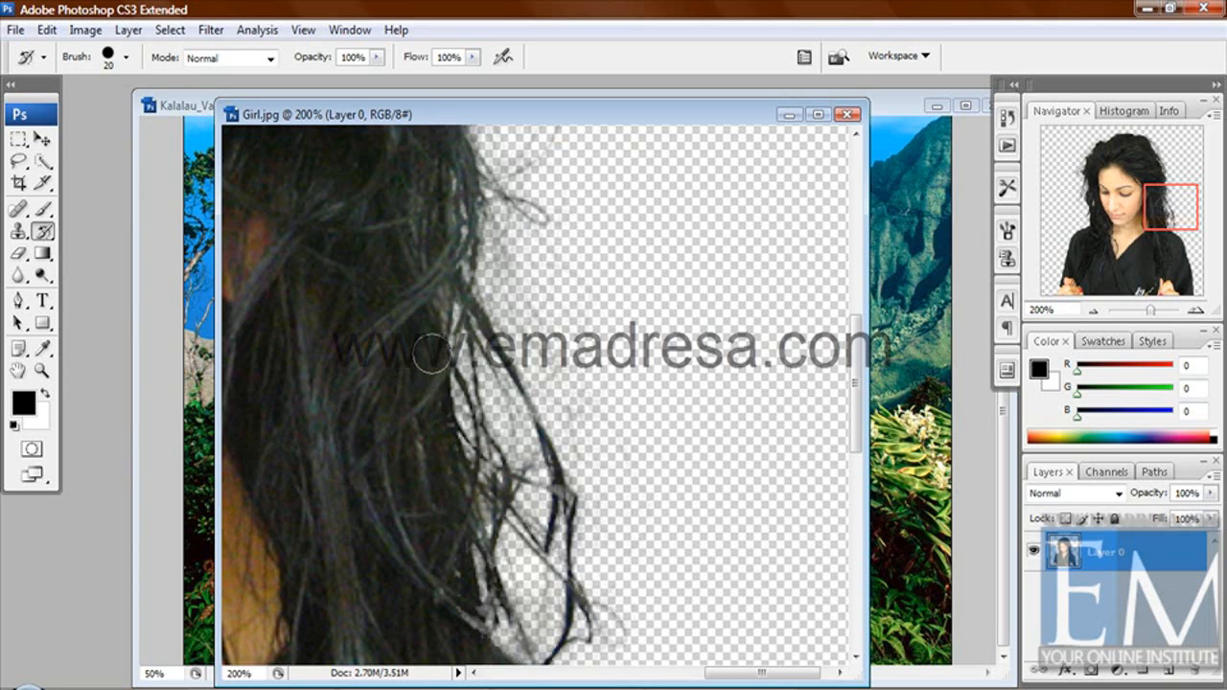
{"action": "left_click_drag", "start_coordinate": [431, 355], "coordinate": [396, 395]}
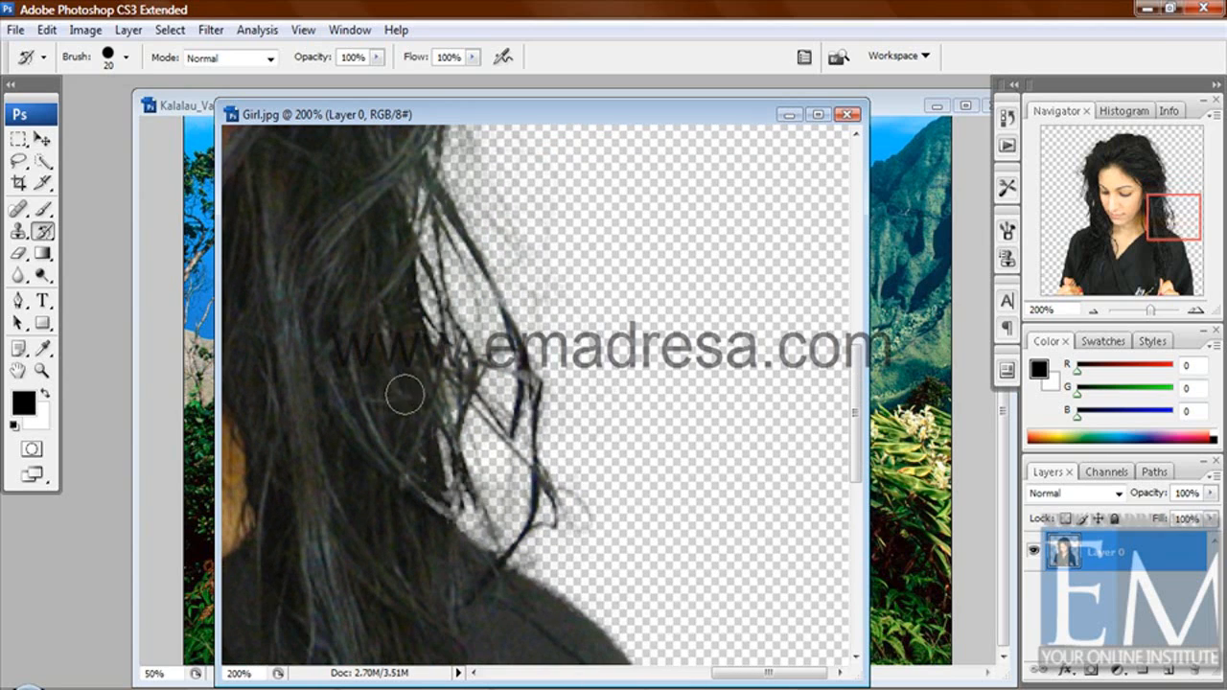
{"action": "left_click_drag", "start_coordinate": [405, 499], "coordinate": [380, 447]}
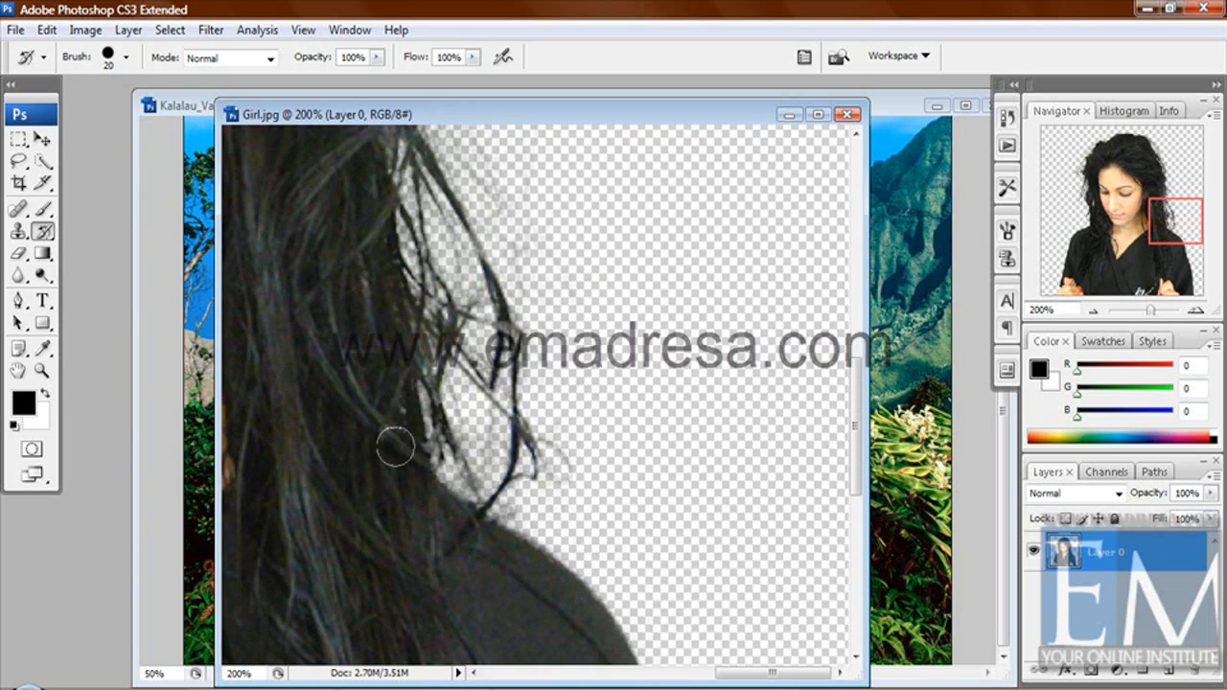
{"action": "right_click", "coordinate": [397, 454]}
{"action": "left_click_drag", "start_coordinate": [395, 445], "coordinate": [393, 445]}
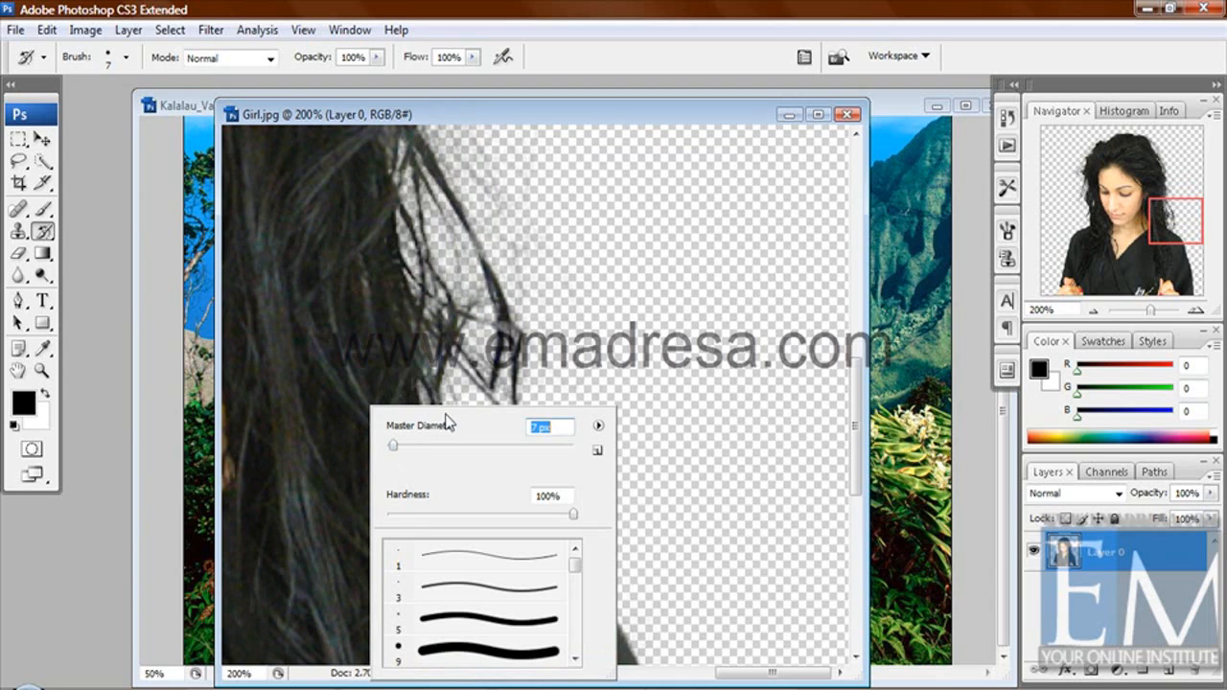
{"action": "key", "text": "Return"}
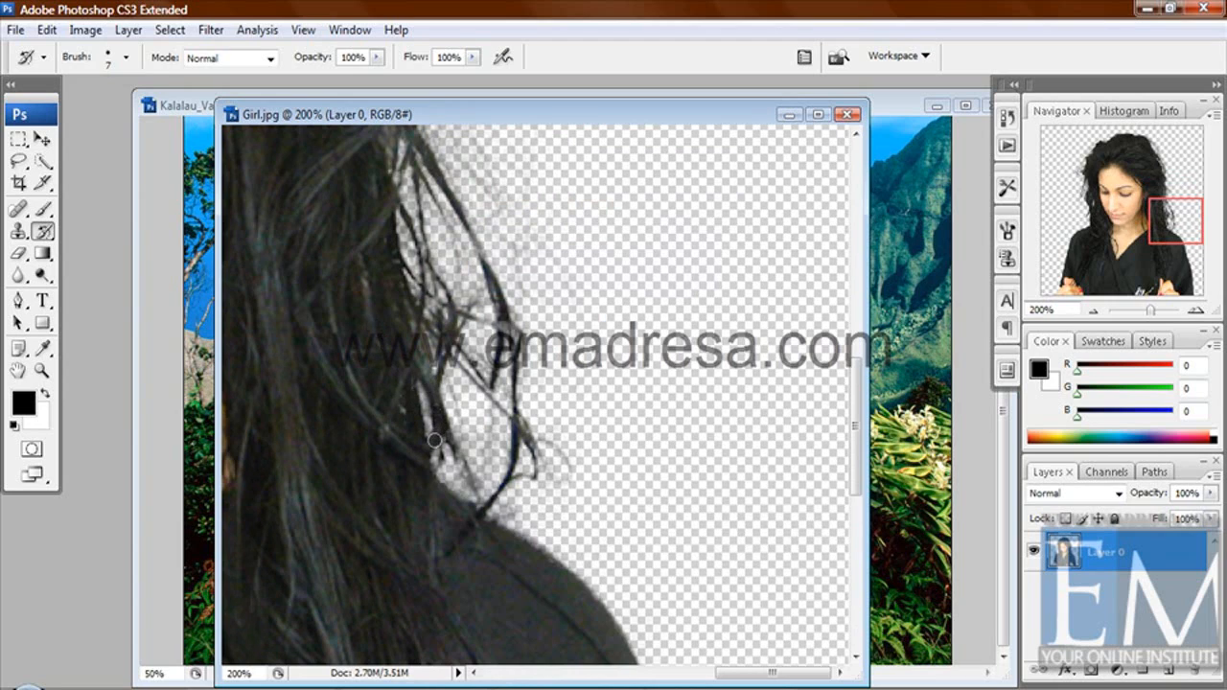
{"action": "left_click_drag", "start_coordinate": [421, 438], "coordinate": [422, 441]}
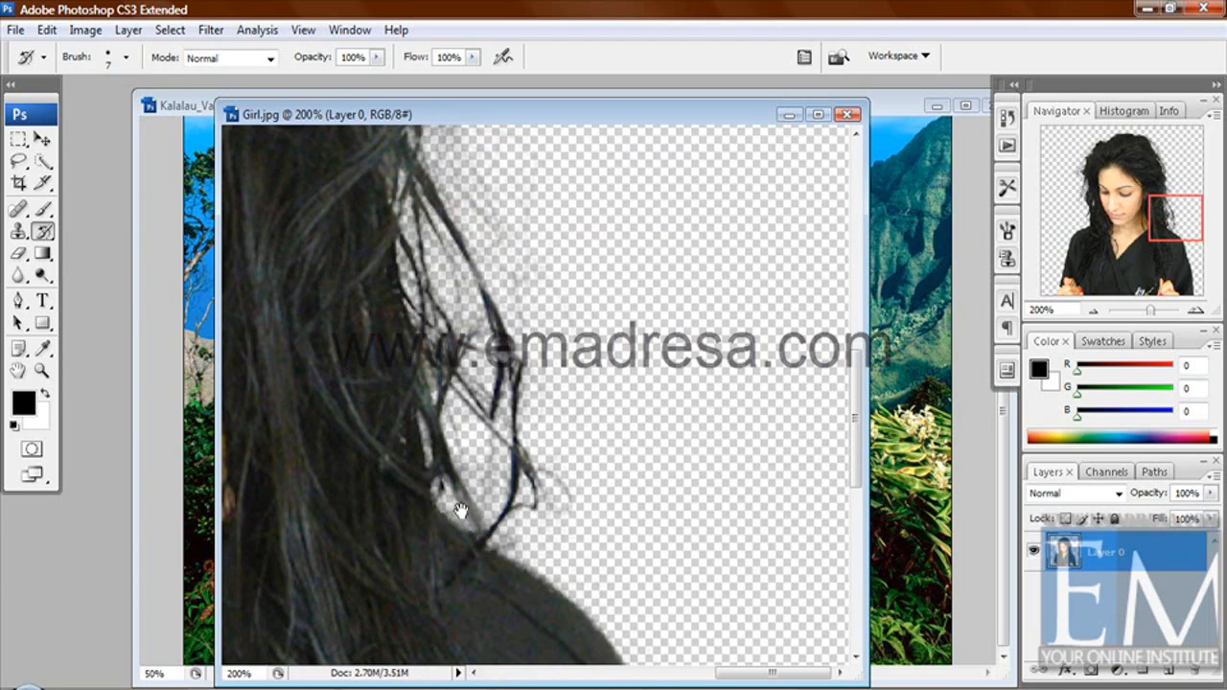
{"action": "left_click_drag", "start_coordinate": [460, 512], "coordinate": [465, 515]}
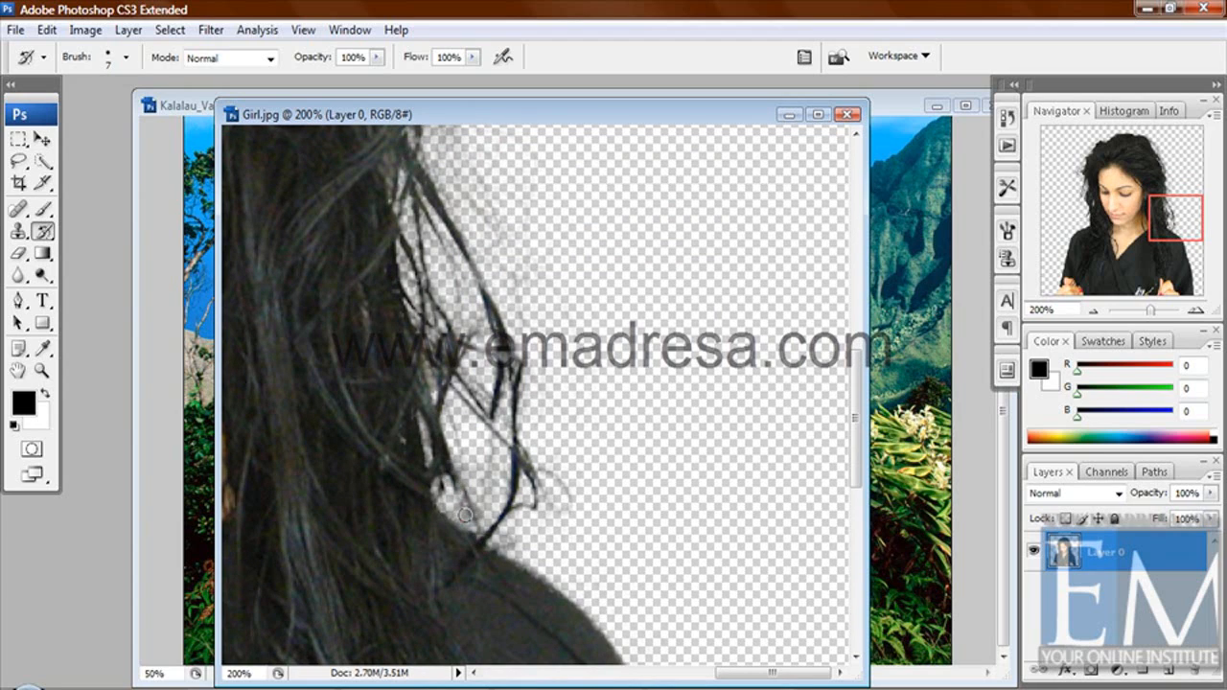
Reduce the History Brush diameter to 6 px and paint back the faded thin loose strands beside the neck on the image's right side
{"action": "right_click", "coordinate": [478, 315]}
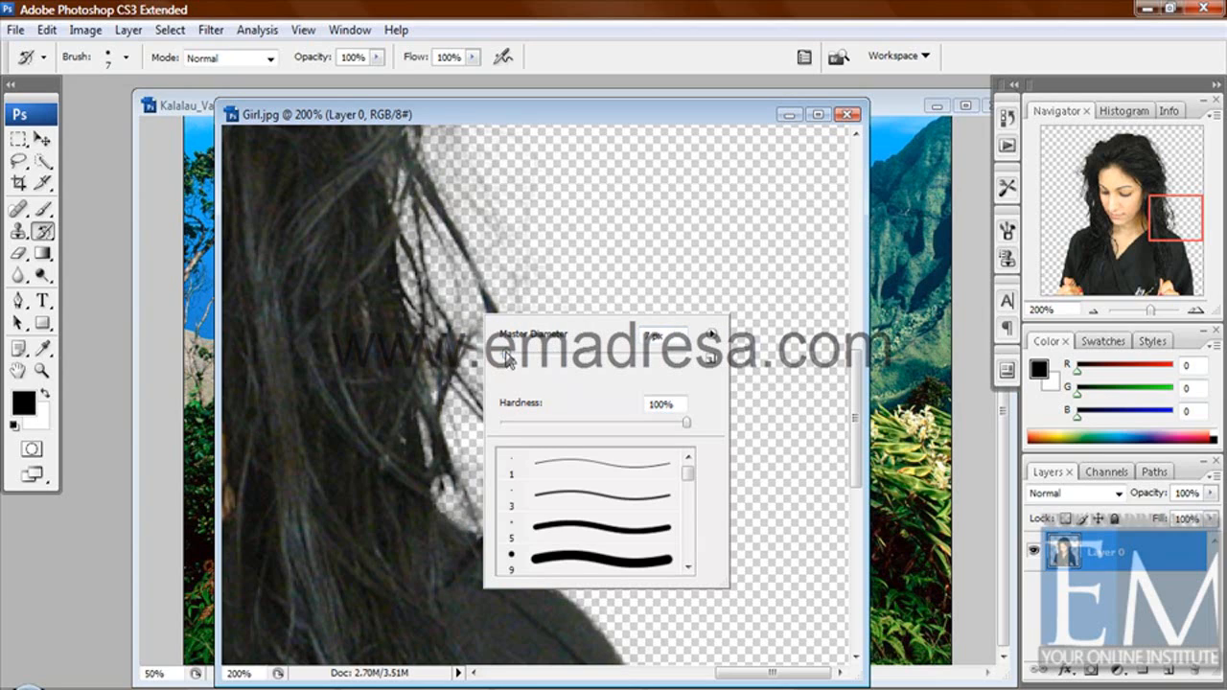
{"action": "left_click", "coordinate": [488, 295]}
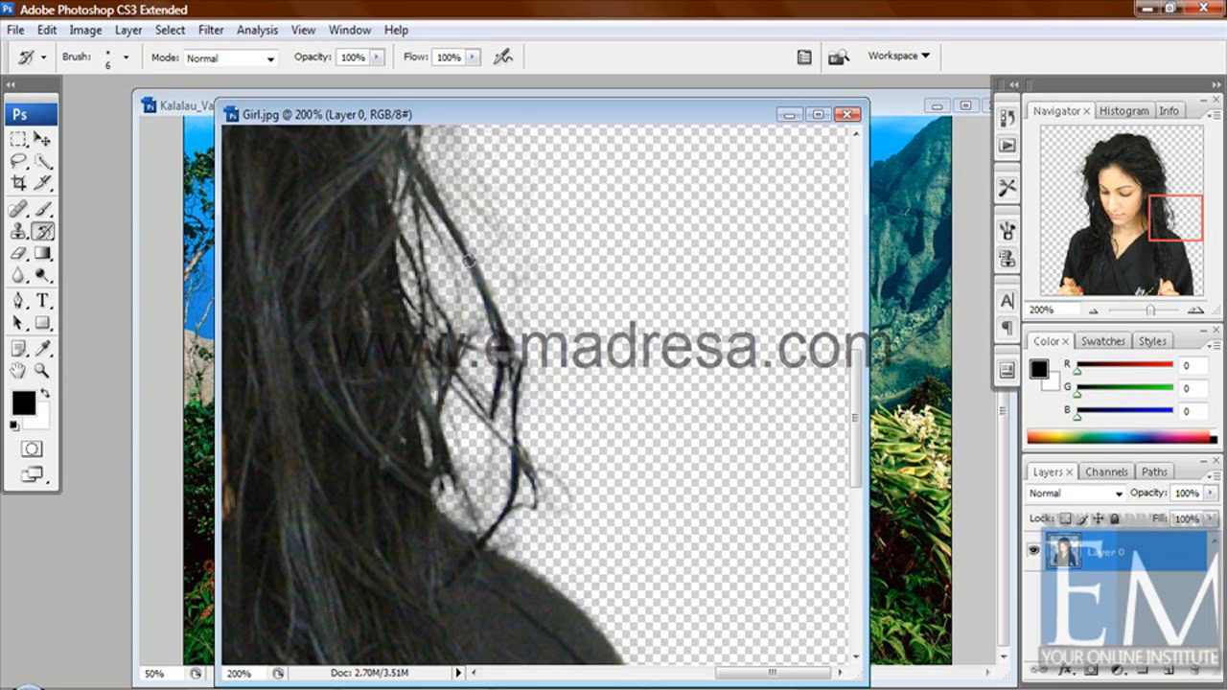
{"action": "left_click_drag", "start_coordinate": [444, 232], "coordinate": [463, 274]}
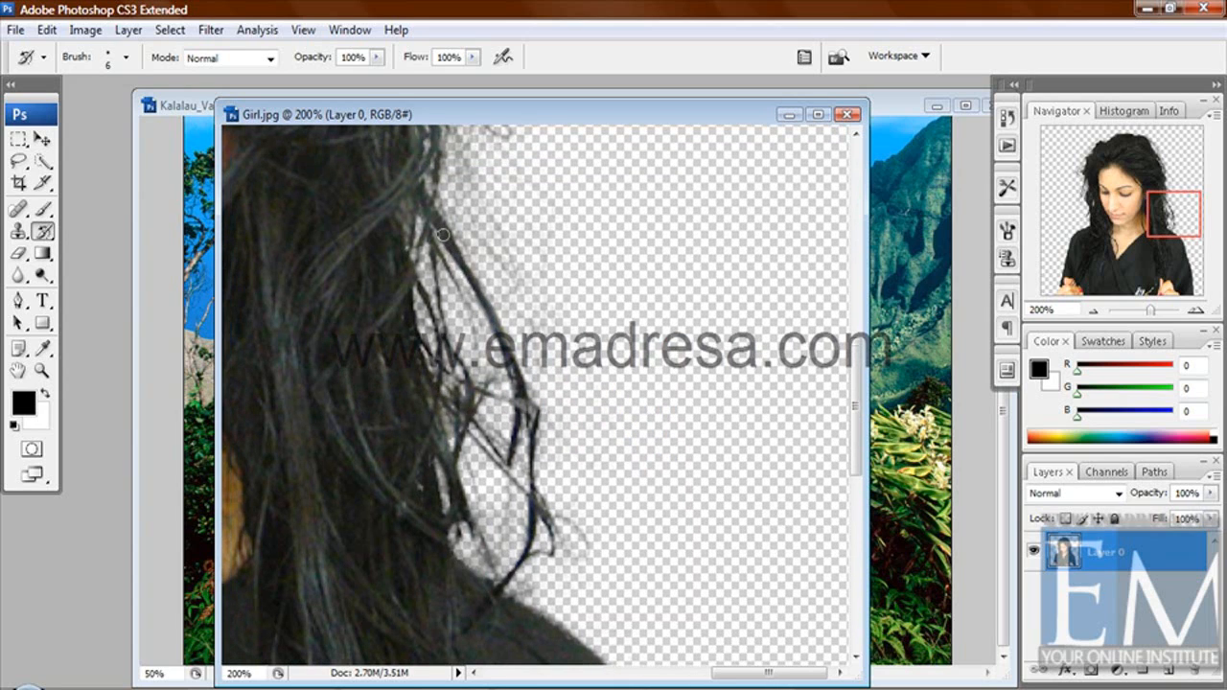
{"action": "left_click_drag", "start_coordinate": [415, 190], "coordinate": [393, 326]}
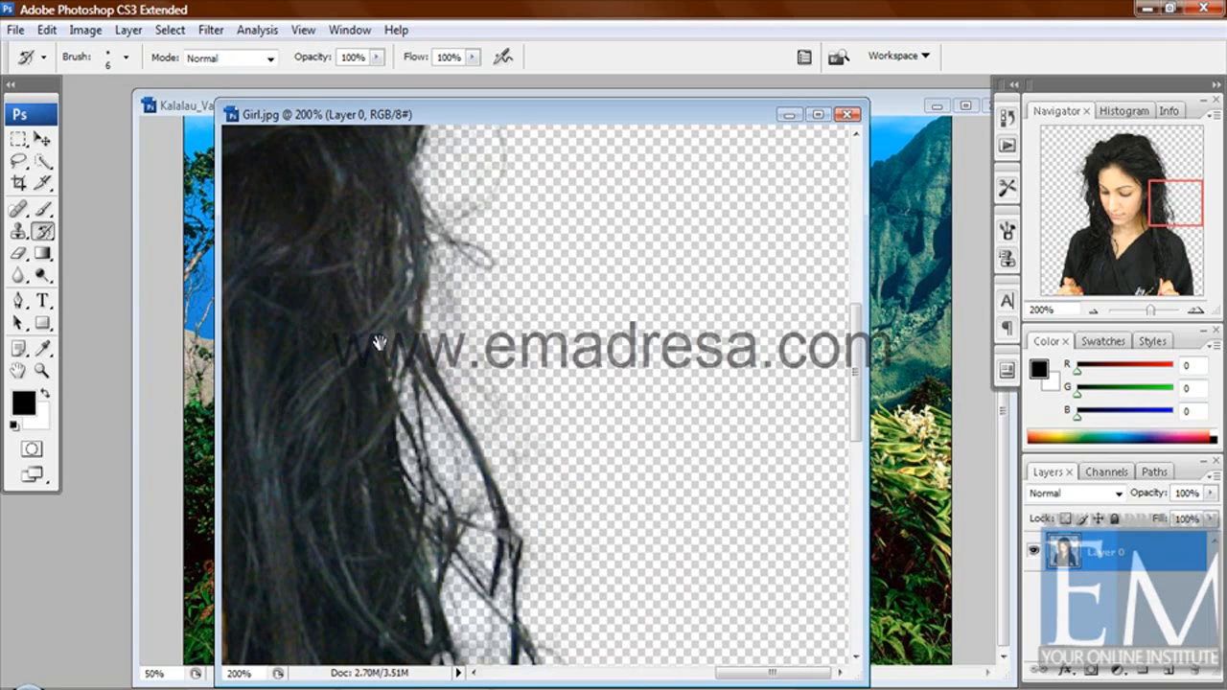
{"action": "left_click_drag", "start_coordinate": [380, 343], "coordinate": [372, 235]}
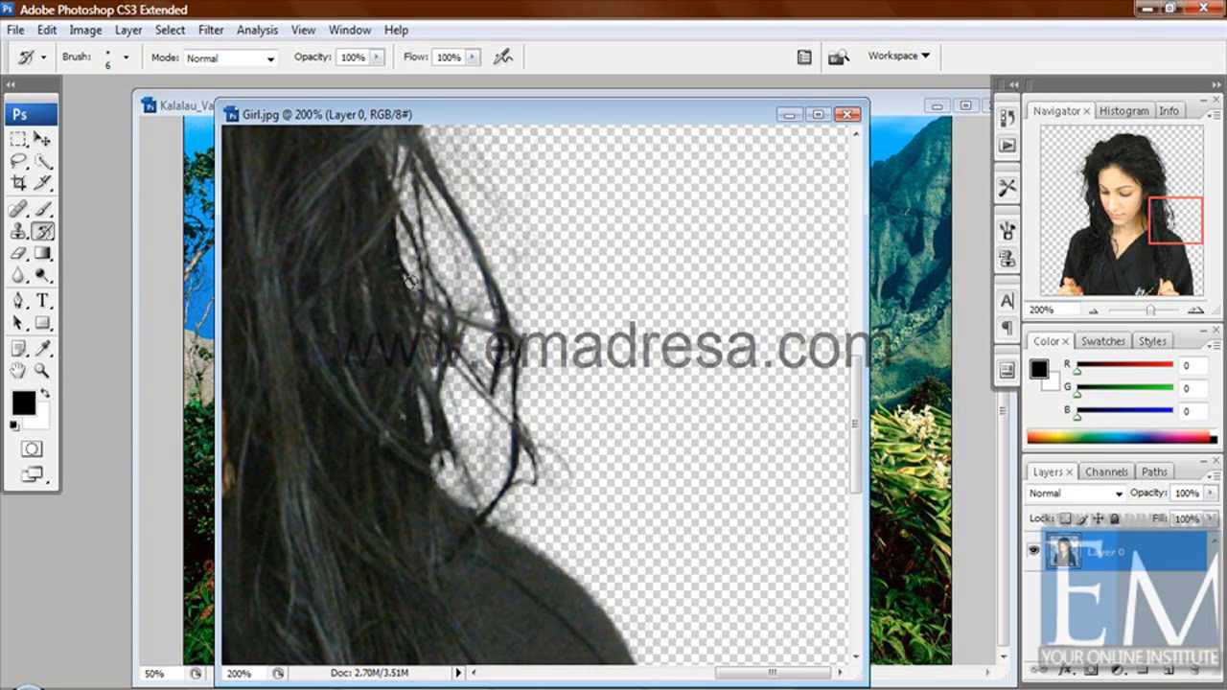
{"action": "left_click_drag", "start_coordinate": [440, 372], "coordinate": [382, 312]}
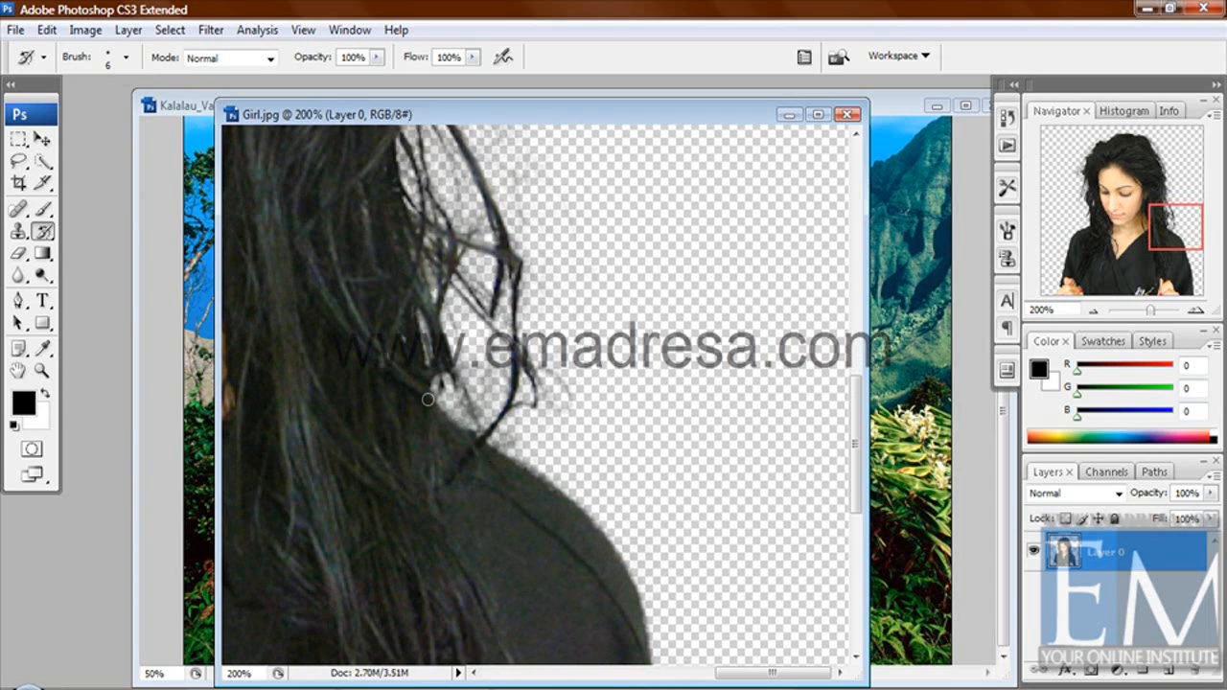
{"action": "left_click_drag", "start_coordinate": [364, 433], "coordinate": [489, 479]}
Copy the extracted girl from Girl.jpg onto the Kalalau Valley landscape with the Move tool, placing her in the right half
{"action": "left_click_drag", "start_coordinate": [315, 408], "coordinate": [748, 661]}
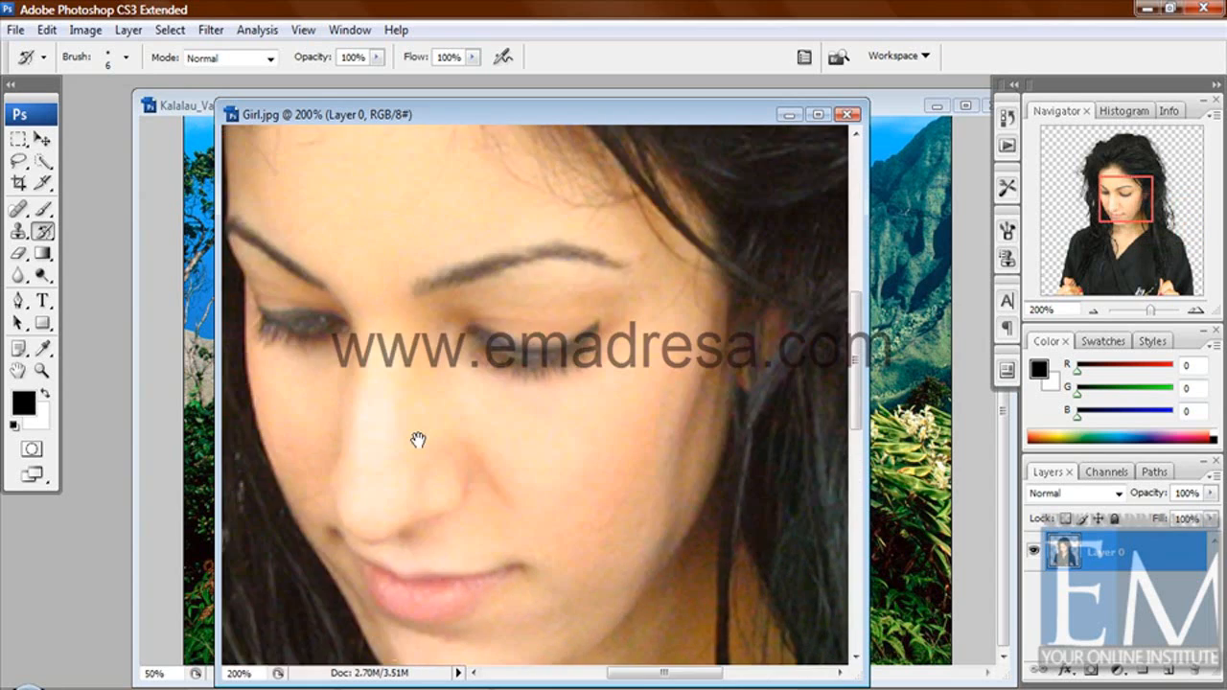
{"action": "mouse_move", "coordinate": [349, 254]}
{"action": "left_mouse_down"}
{"action": "mouse_move", "coordinate": [531, 480]}
{"action": "mouse_move", "coordinate": [561, 561]}
{"action": "left_mouse_up"}
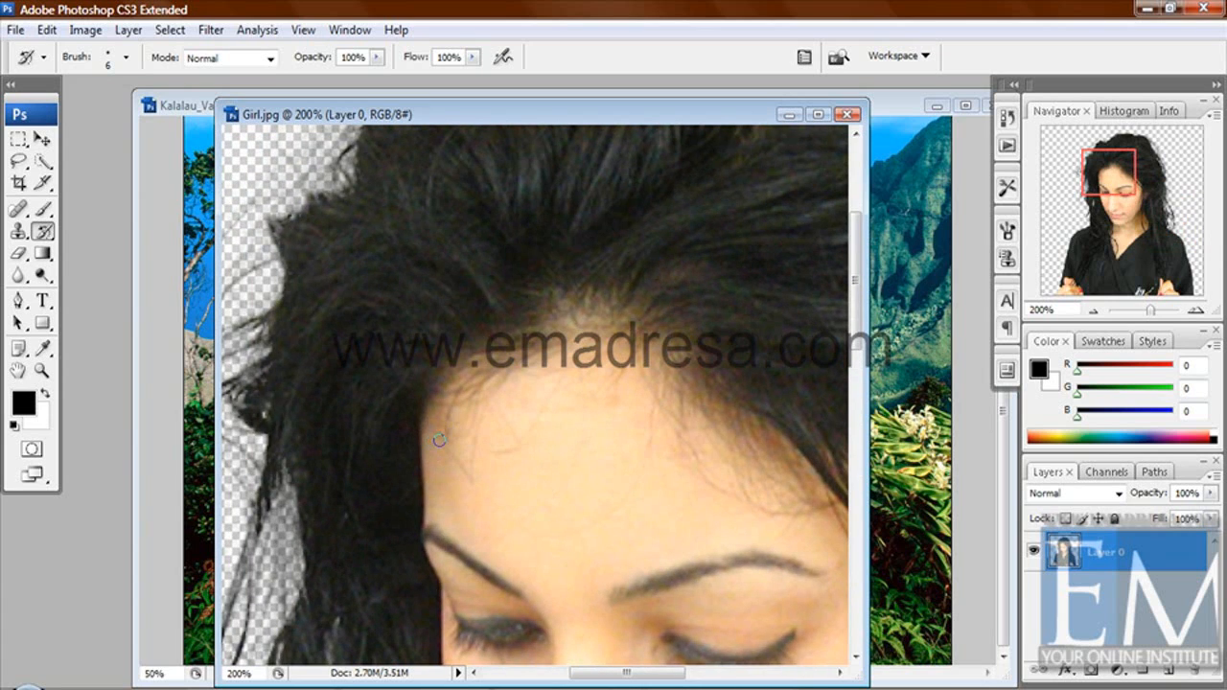
{"action": "key", "text": "z"}
{"action": "left_click", "coordinate": [477, 439], "text": "alt"}
{"action": "left_click", "coordinate": [476, 441], "text": "alt"}
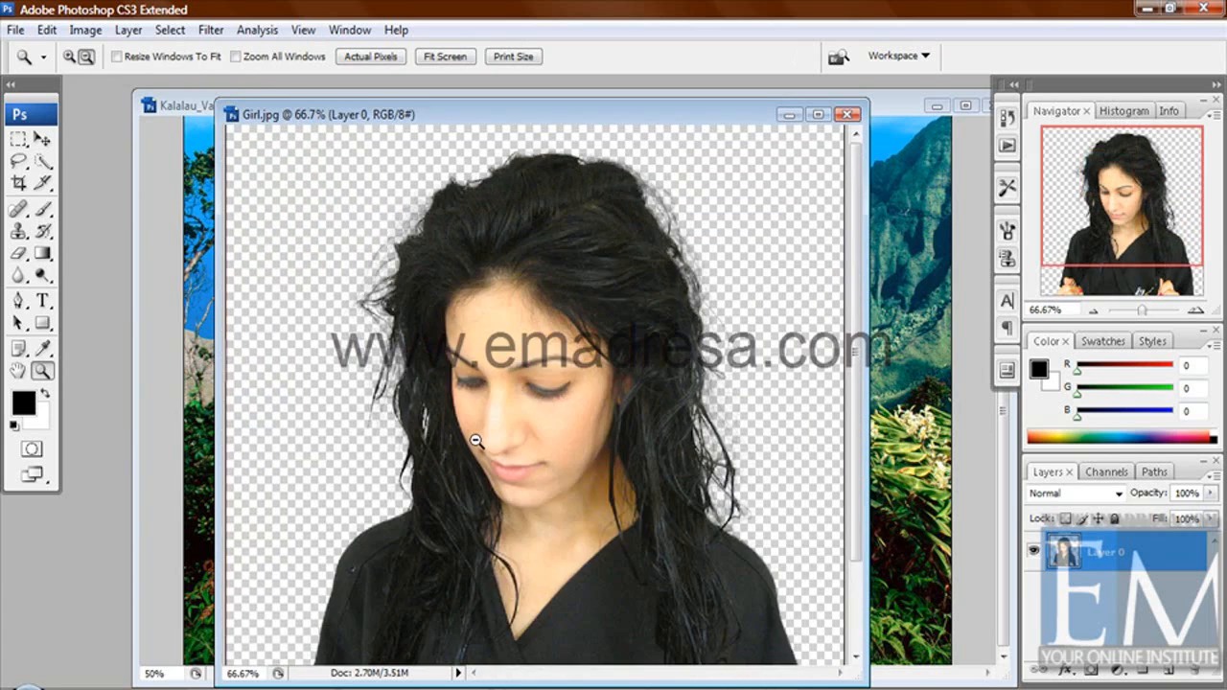
{"action": "left_click", "coordinate": [43, 140]}
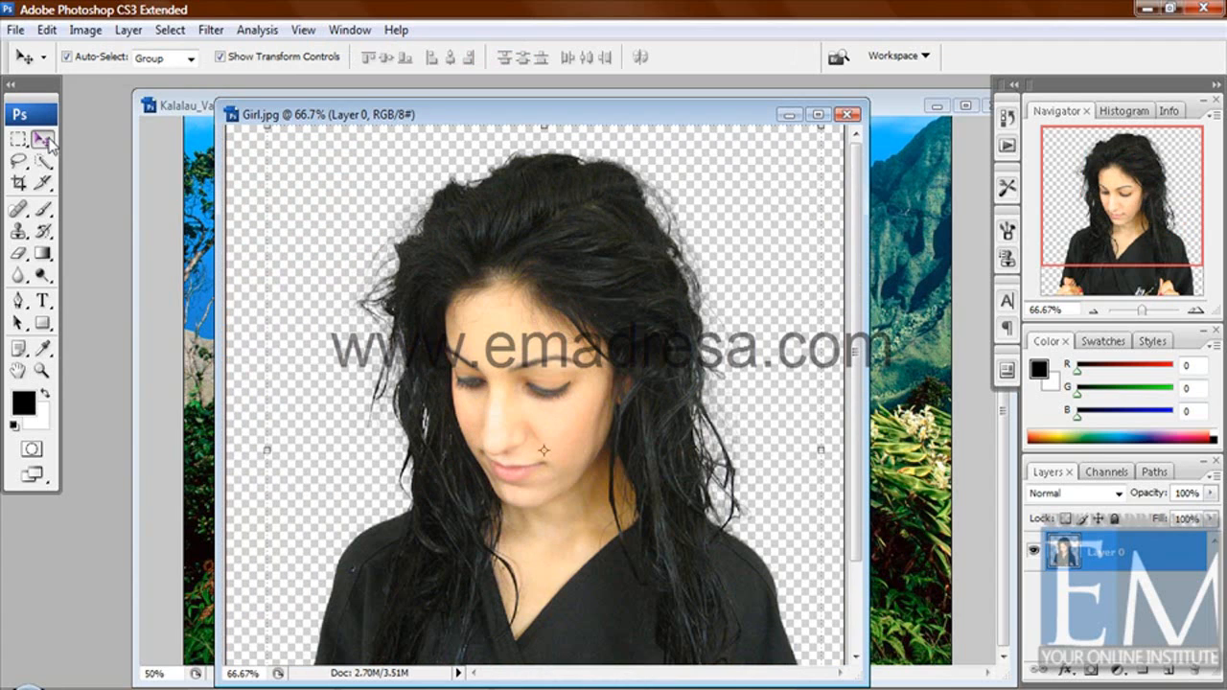
{"action": "left_click_drag", "start_coordinate": [467, 122], "coordinate": [207, 118]}
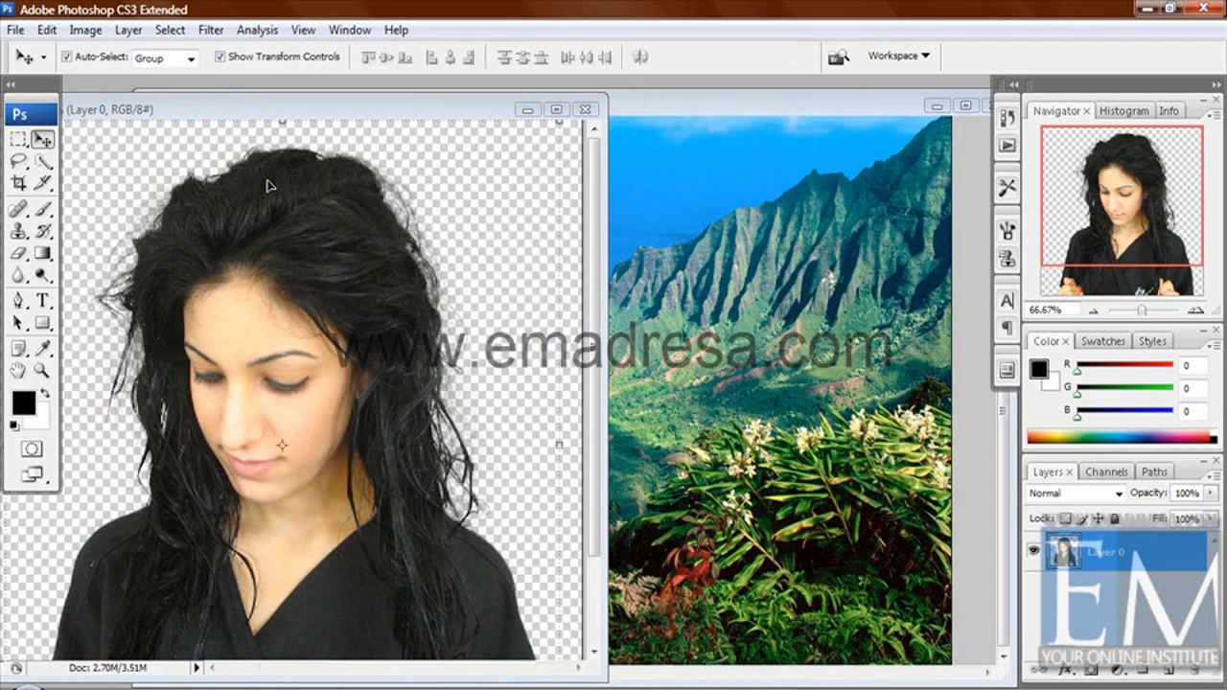
{"action": "left_click_drag", "start_coordinate": [325, 228], "coordinate": [680, 275]}
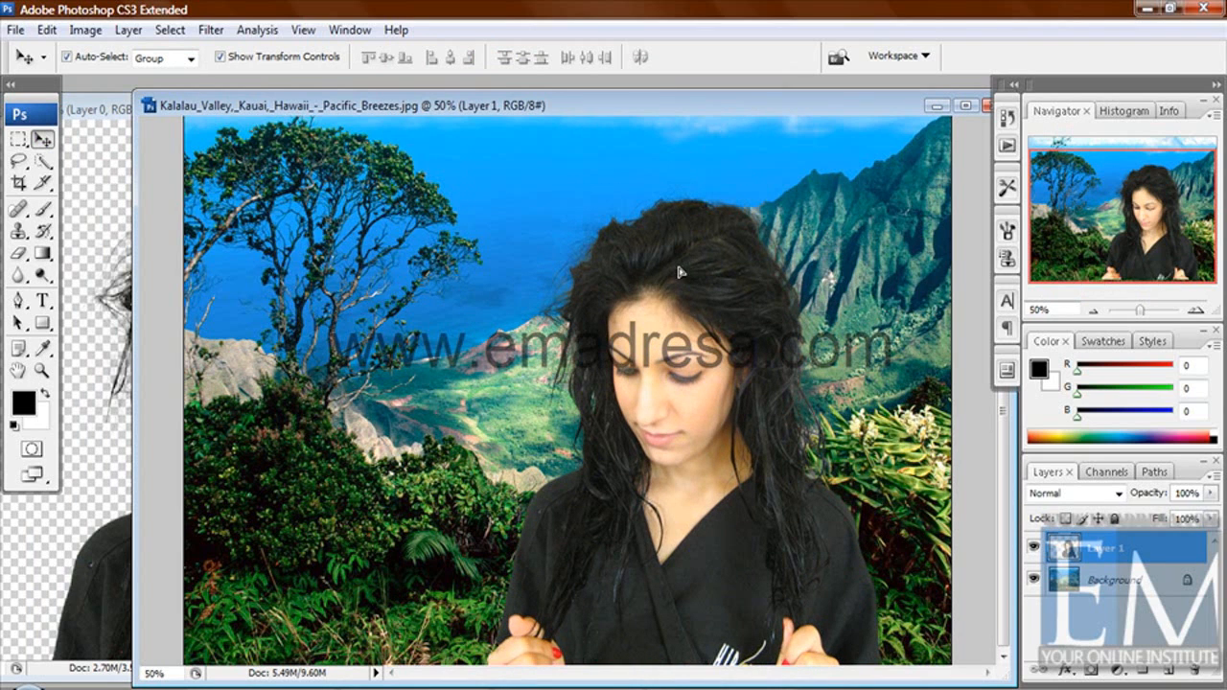
View the composite at 100% in a wider document window and move the girl slightly left and down against the mountains
{"action": "left_click", "coordinate": [41, 371]}
{"action": "left_click", "coordinate": [395, 58]}
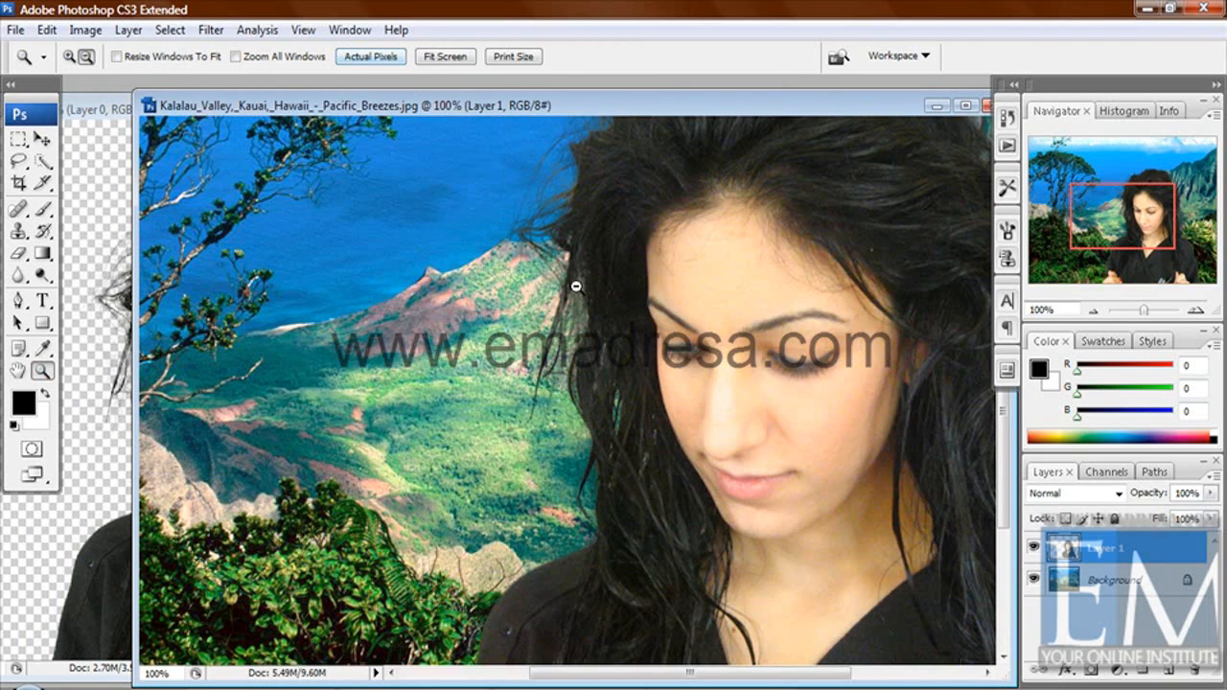
{"action": "scroll", "coordinate": [578, 279], "scroll_direction": "up", "scroll_amount": 2}
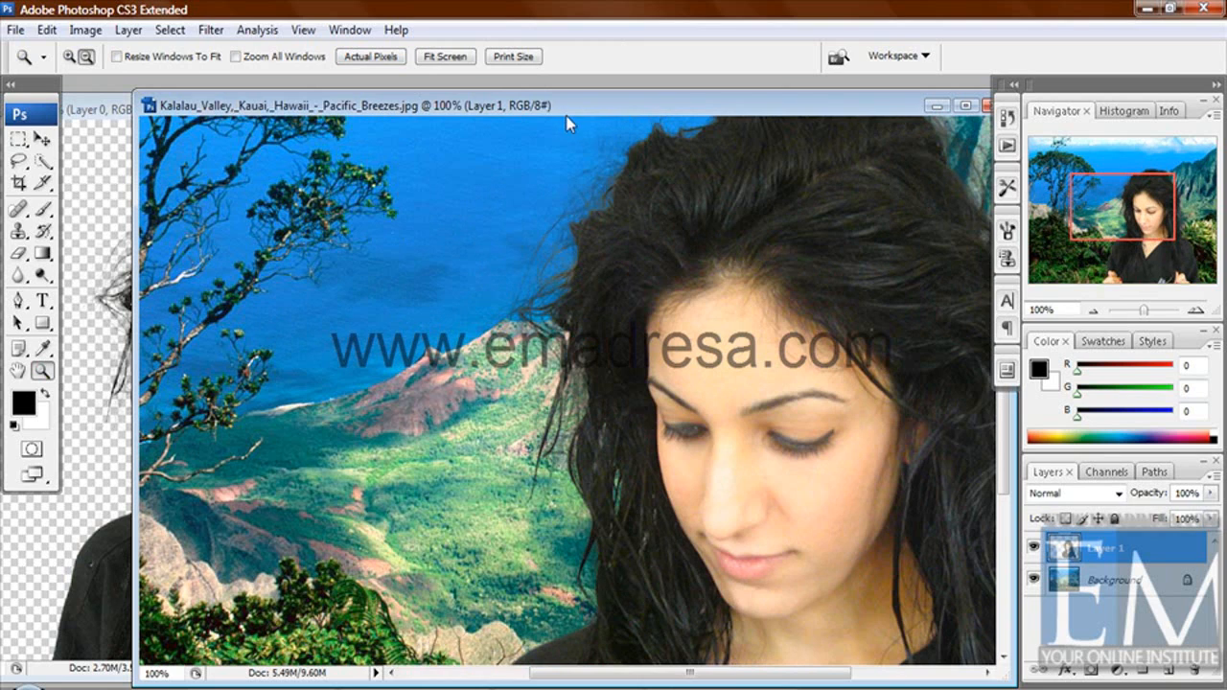
{"action": "left_click_drag", "start_coordinate": [566, 115], "coordinate": [389, 115]}
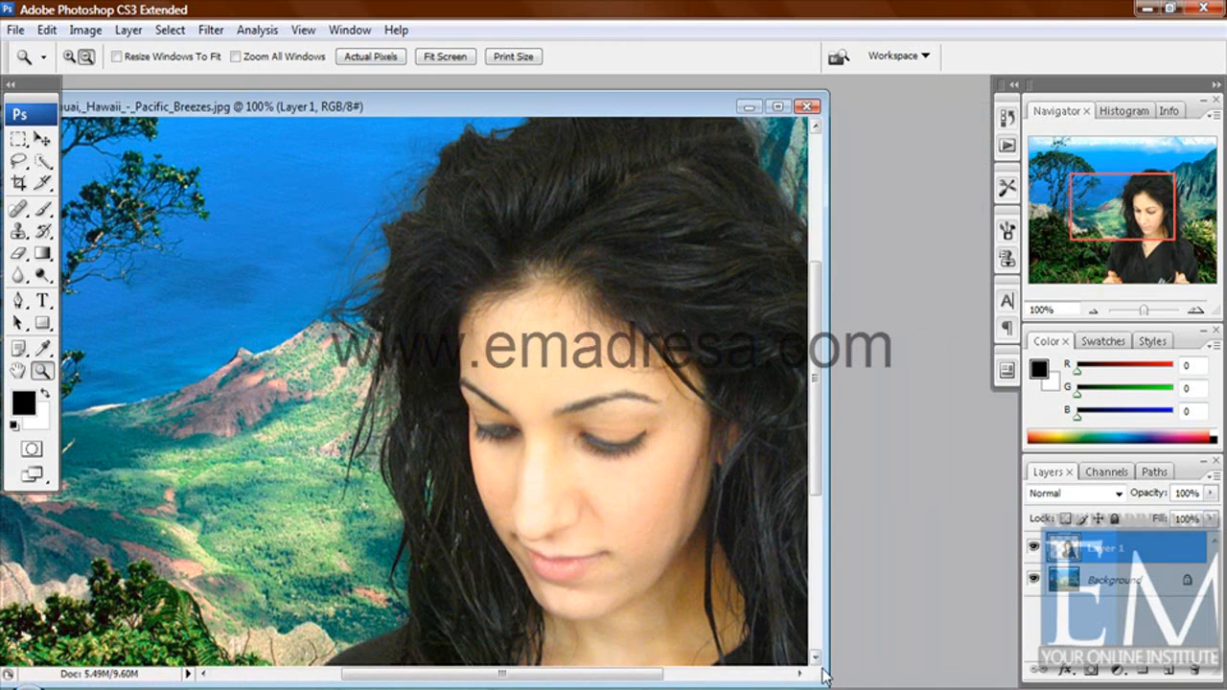
{"action": "left_click_drag", "start_coordinate": [825, 675], "coordinate": [961, 676]}
{"action": "key", "text": "v"}
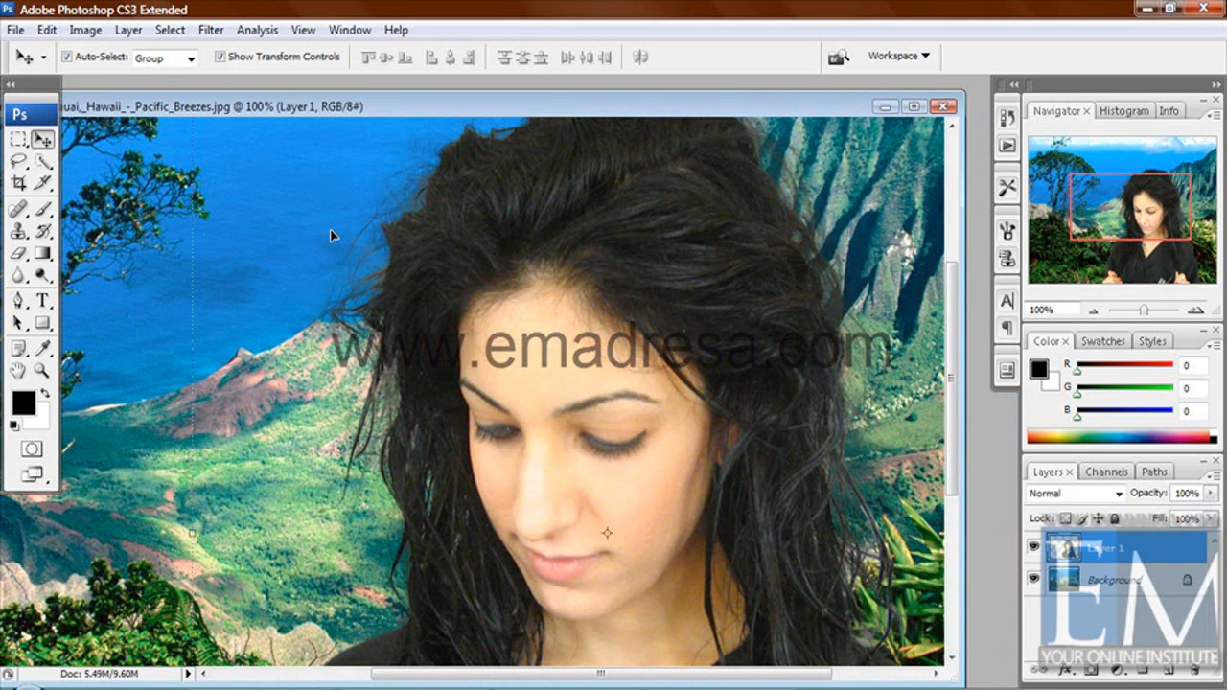
{"action": "left_click_drag", "start_coordinate": [512, 268], "coordinate": [464, 285]}
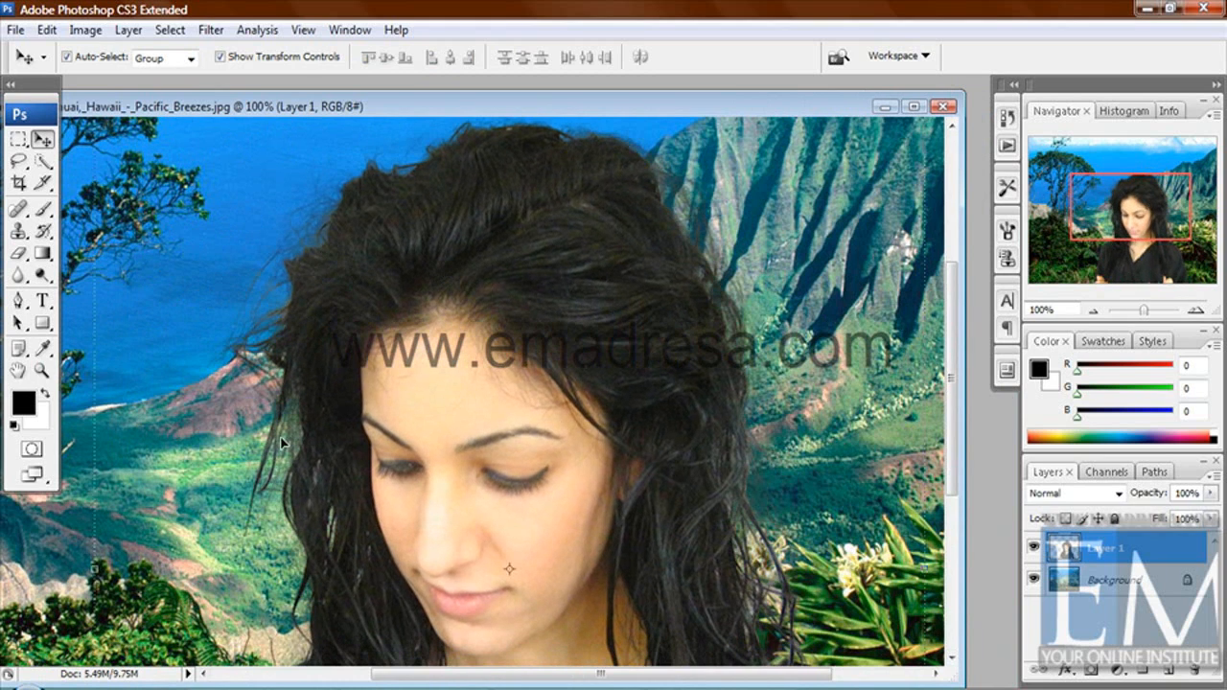
Switch to Adobe Bridge and examine the fine hair in the original Girl.jpg preview with the 100% loupe for comparison
{"action": "scroll", "coordinate": [283, 443], "scroll_direction": "down", "scroll_amount": 3}
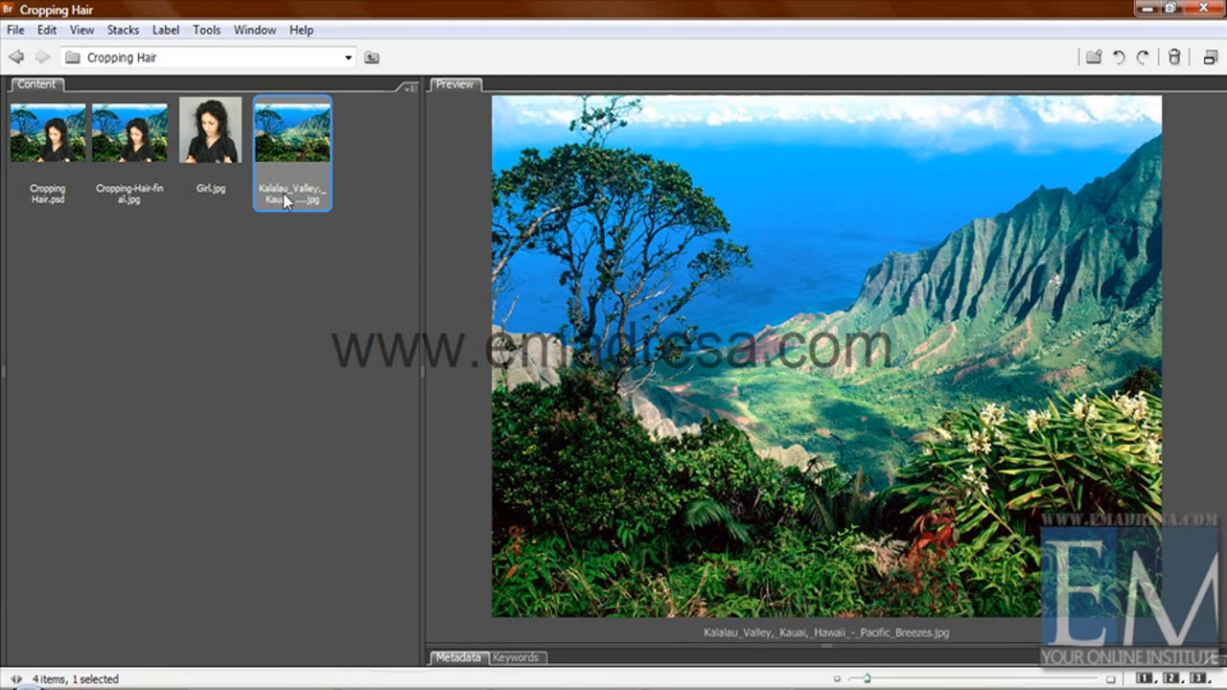
{"action": "left_click", "coordinate": [207, 130]}
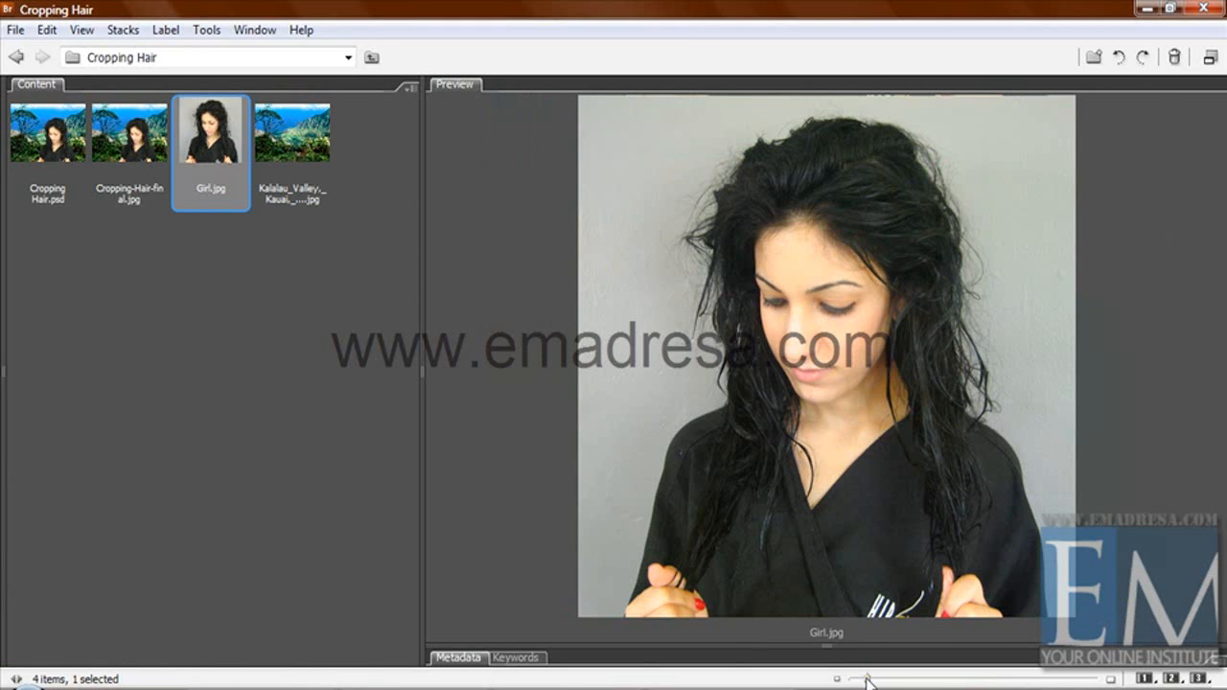
{"action": "left_click_drag", "start_coordinate": [866, 681], "coordinate": [869, 680]}
{"action": "left_click", "coordinate": [851, 489]}
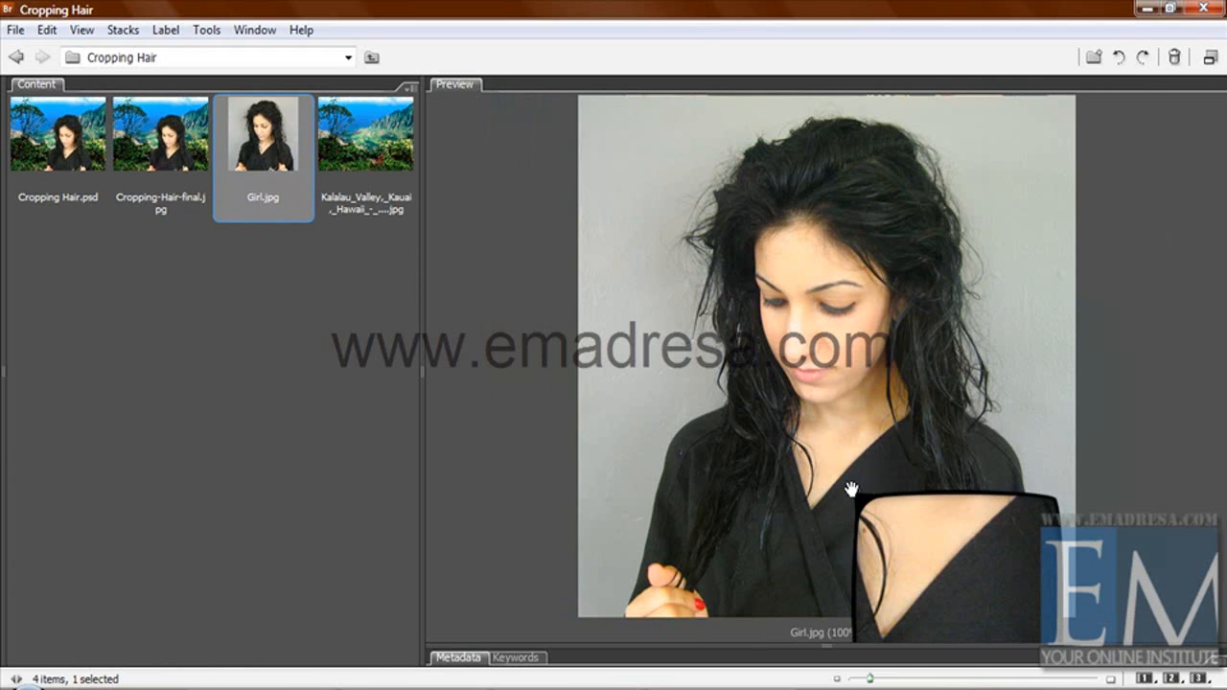
{"action": "left_click_drag", "start_coordinate": [721, 221], "coordinate": [925, 293]}
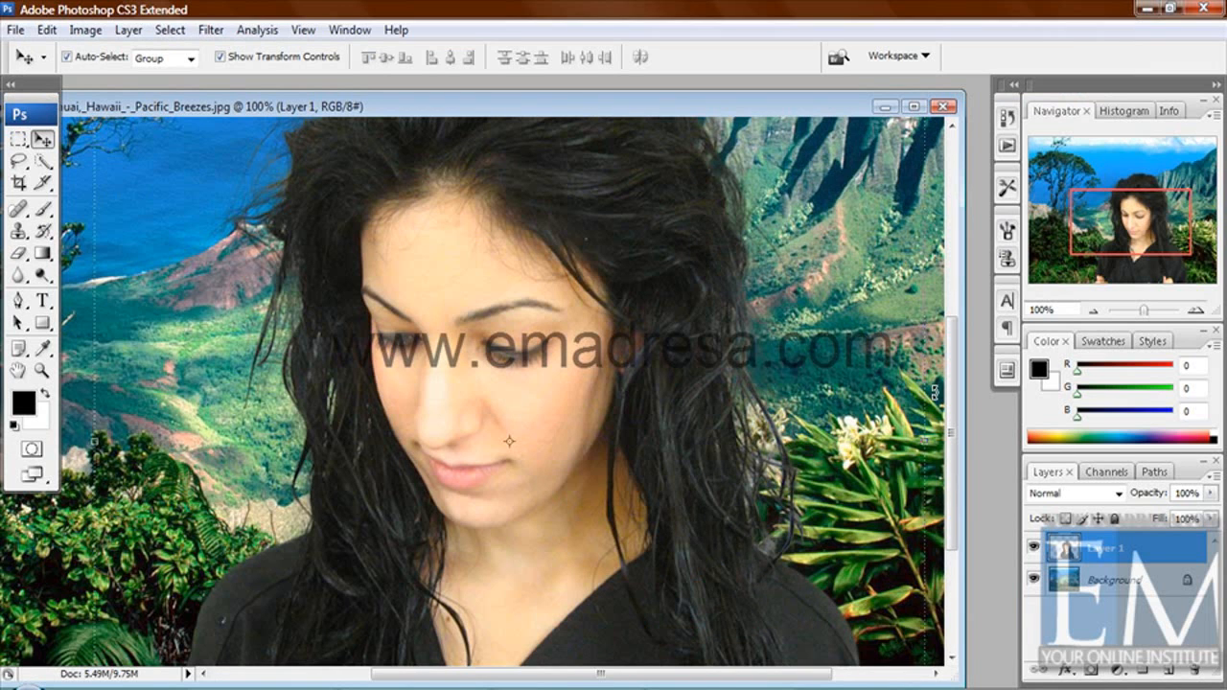
Show the whole composite at 50% with the girl's layer deselected, and switch back to Adobe Bridge
{"action": "left_click_drag", "start_coordinate": [954, 397], "coordinate": [953, 340]}
{"action": "left_click", "coordinate": [41, 373]}
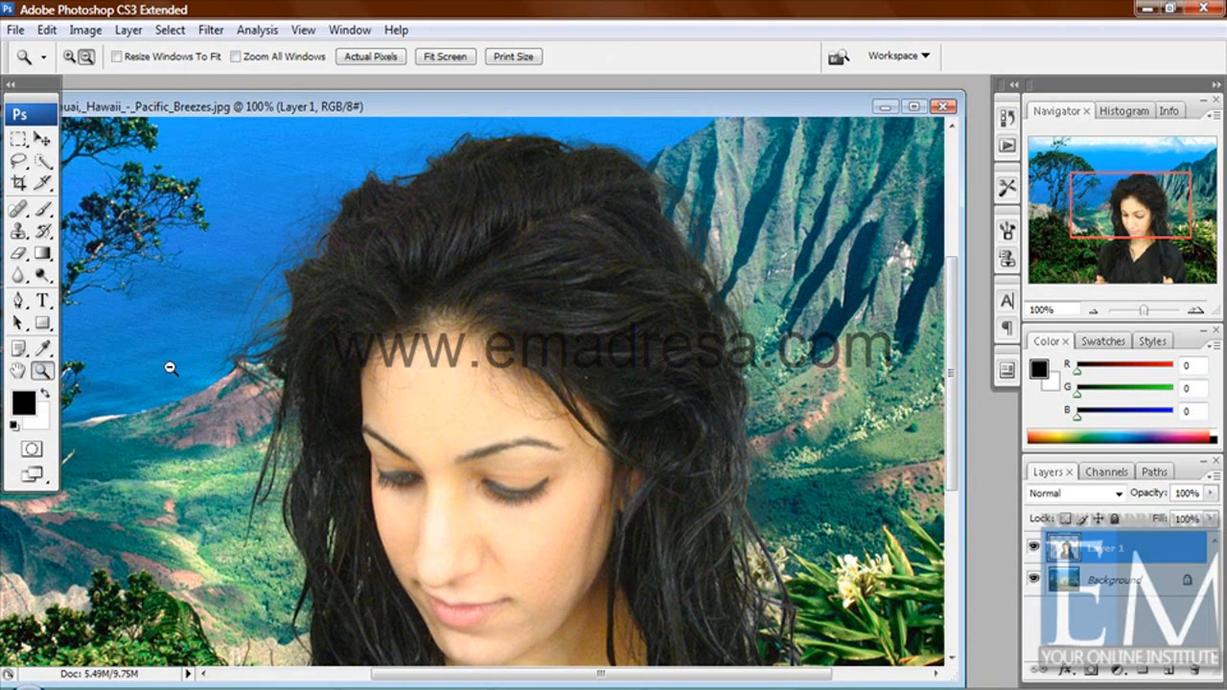
{"action": "left_click", "coordinate": [204, 367], "text": "alt"}
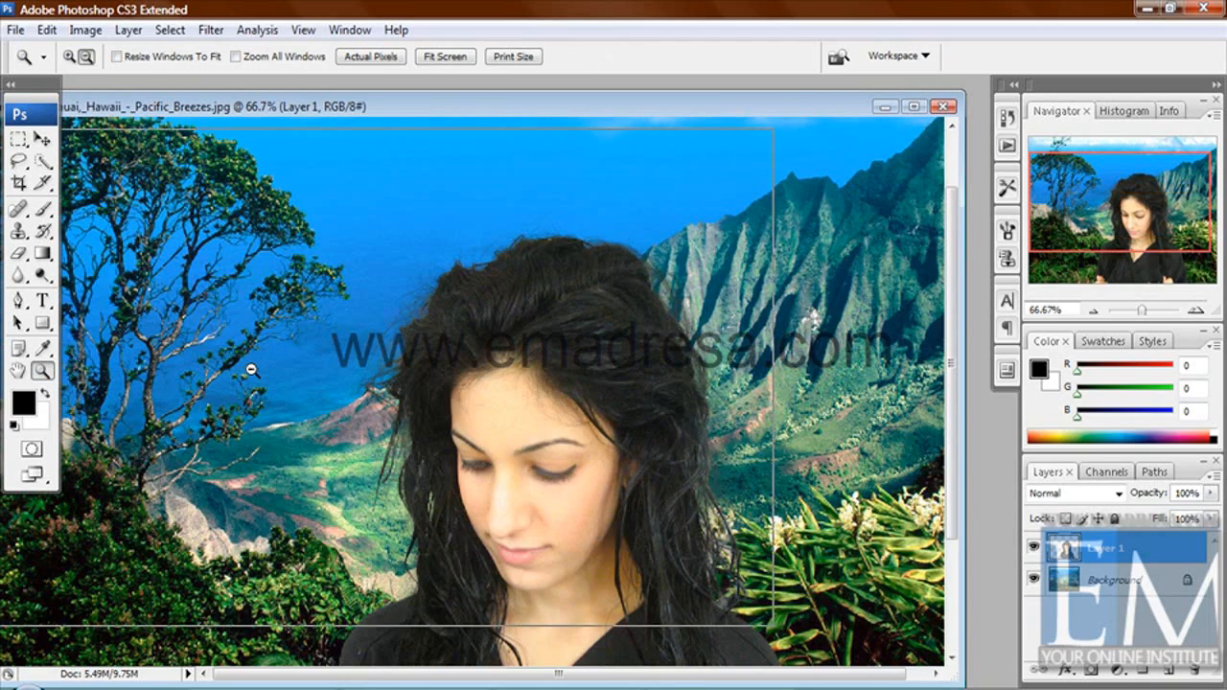
{"action": "left_click", "coordinate": [250, 368], "text": "alt"}
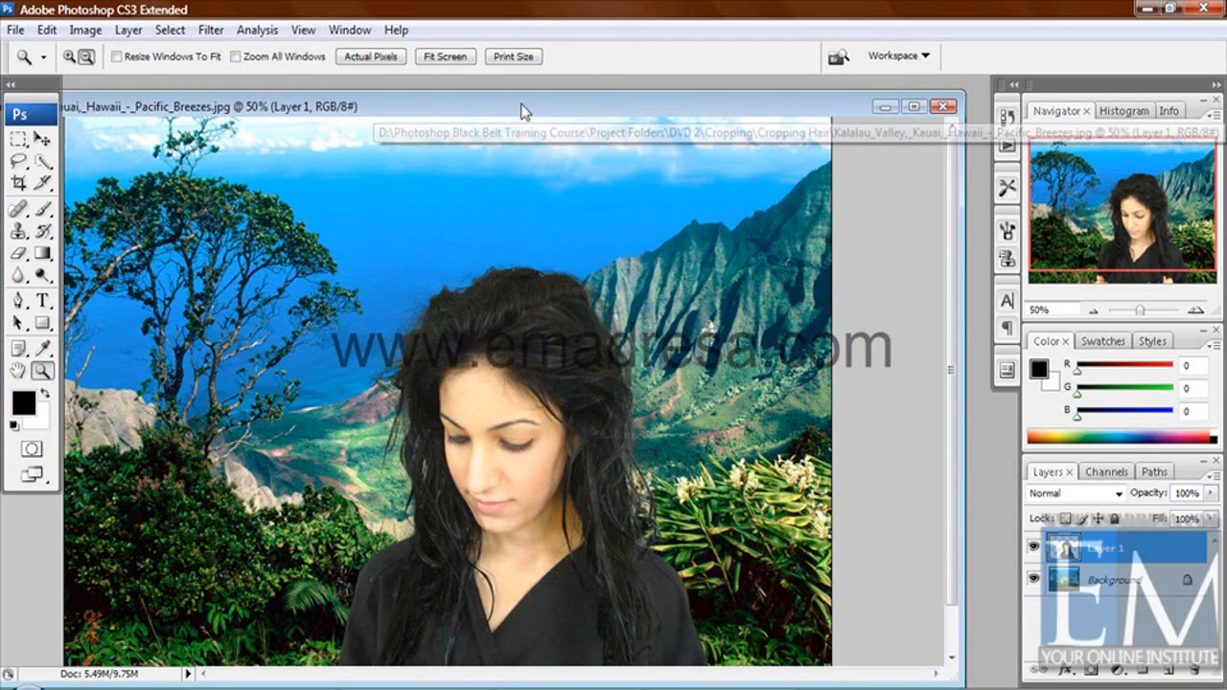
{"action": "left_click_drag", "start_coordinate": [519, 106], "coordinate": [549, 103]}
{"action": "scroll", "coordinate": [549, 385], "scroll_direction": "down", "scroll_amount": 2}
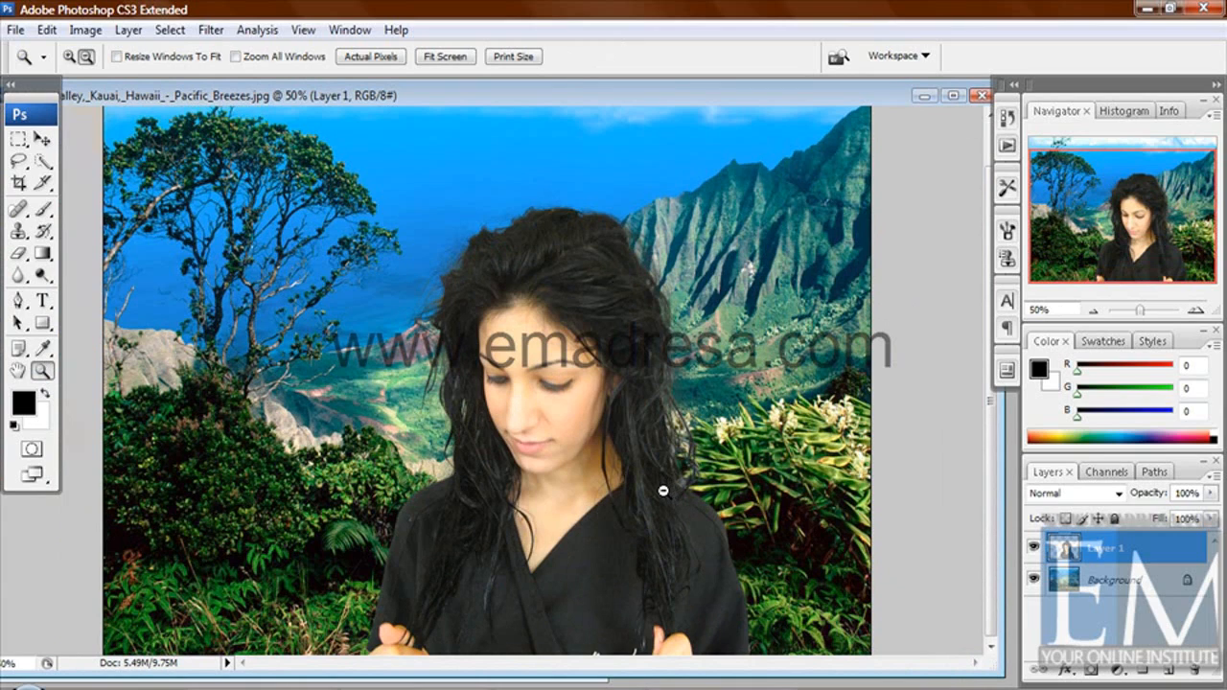
{"action": "left_click", "coordinate": [41, 139]}
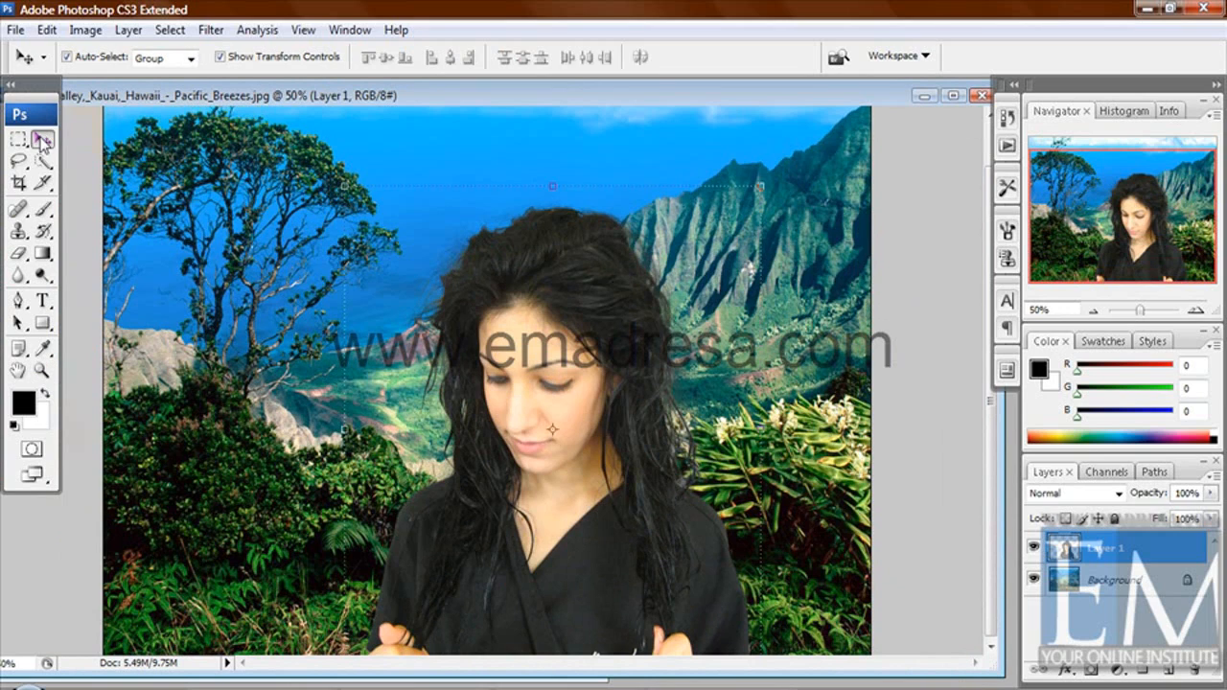
{"action": "left_click", "coordinate": [192, 230]}
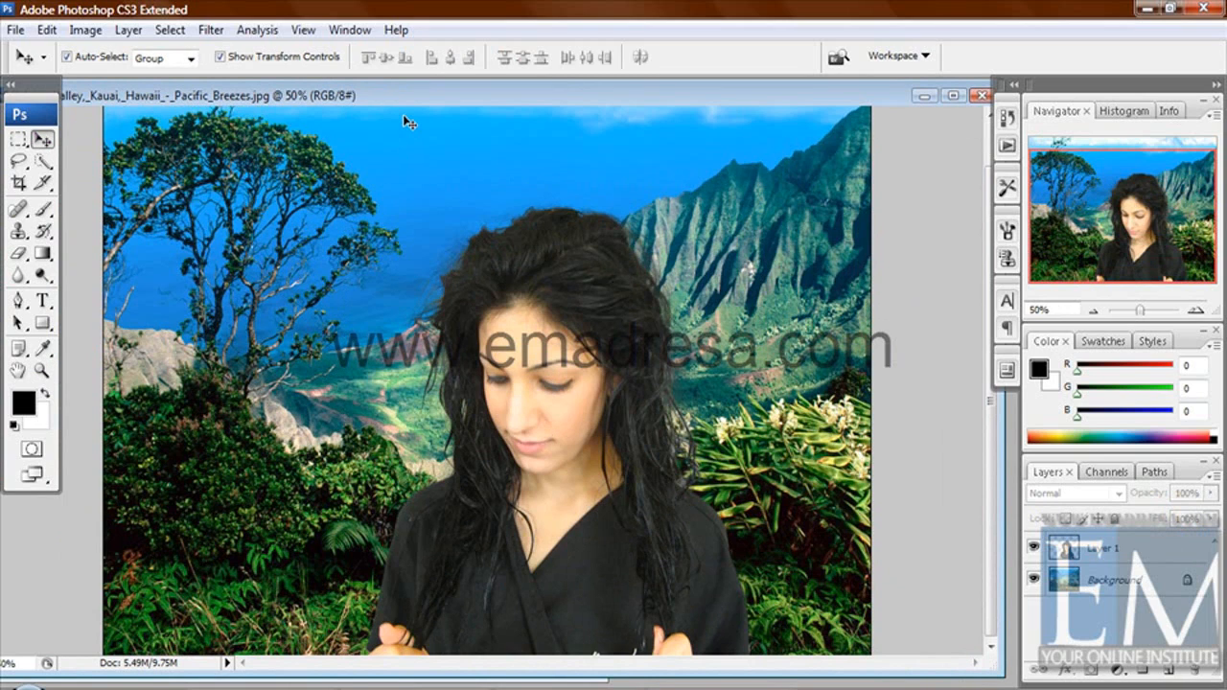
{"action": "left_click_drag", "start_coordinate": [401, 97], "coordinate": [396, 98]}
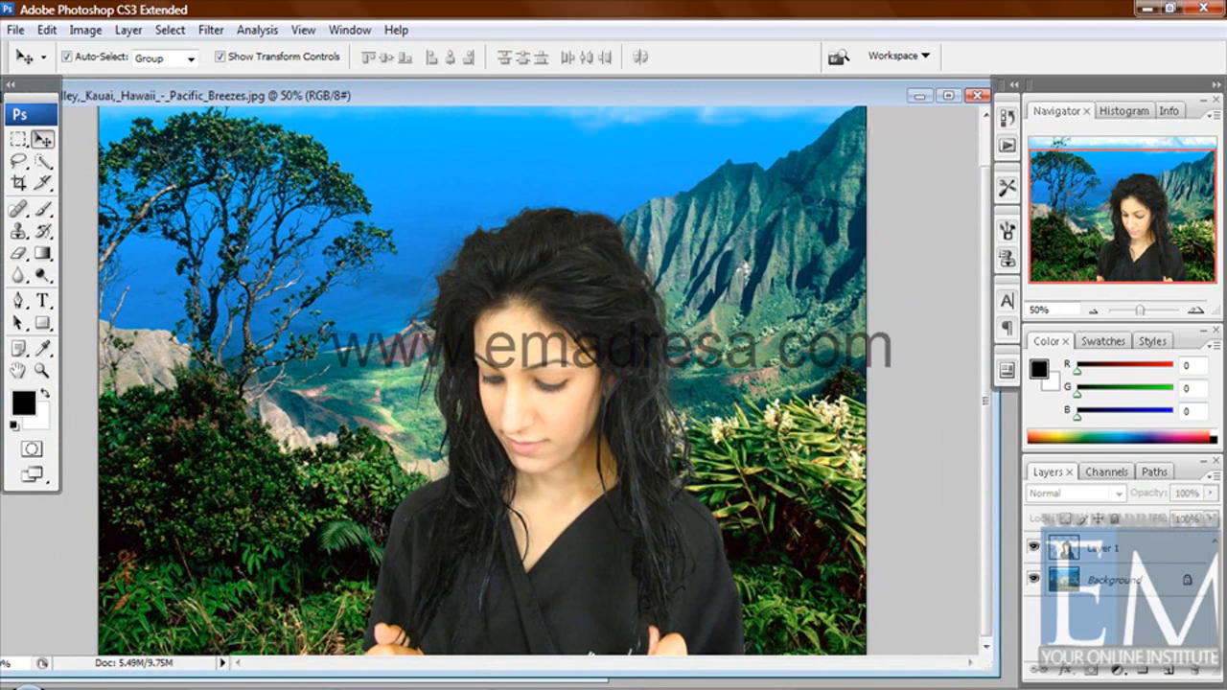
{"action": "left_click", "coordinate": [719, 684]}
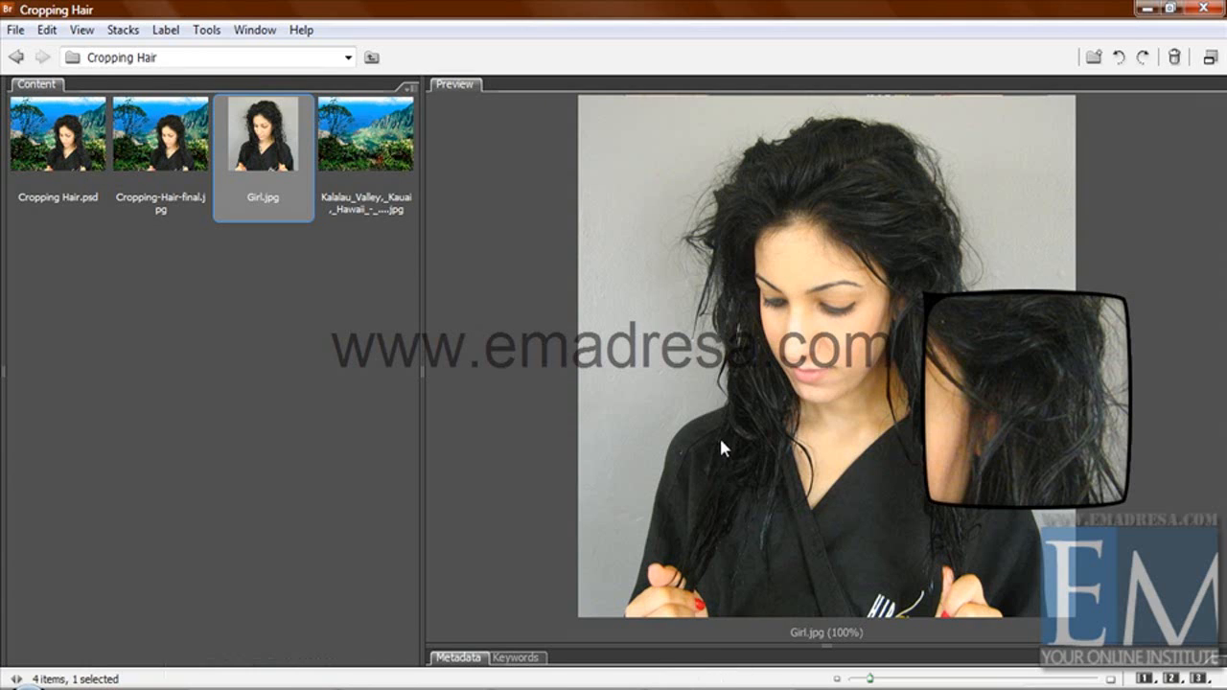